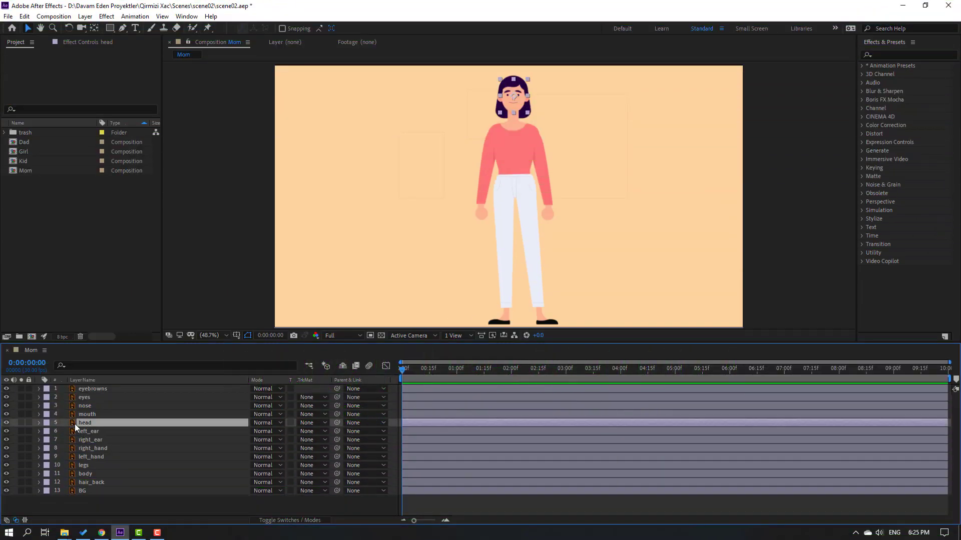
Isolate the head layer, move its anchor point down to the chin, and show all layers again.
left_click(22, 423)
scroll(510, 185, "up", 4)
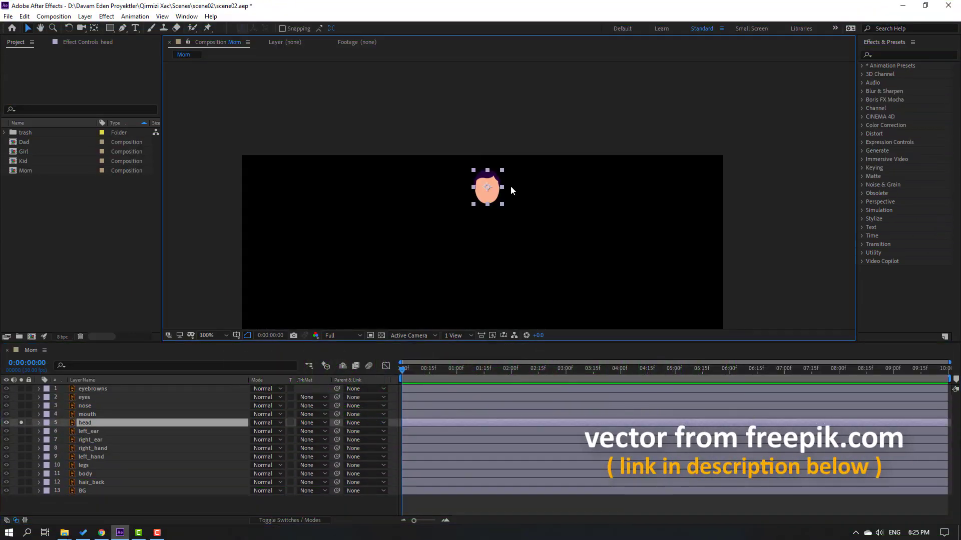
key("y")
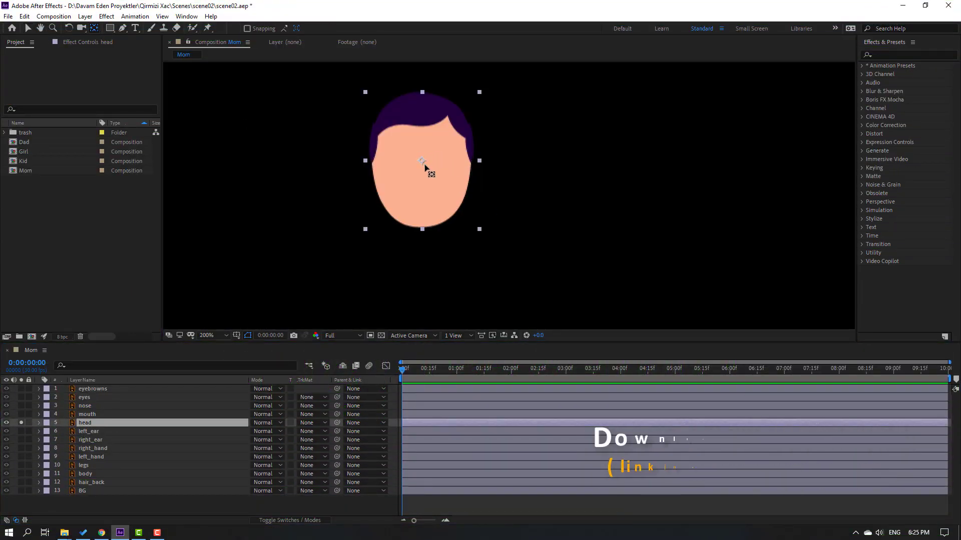
left_click_drag(423, 161, 423, 223)
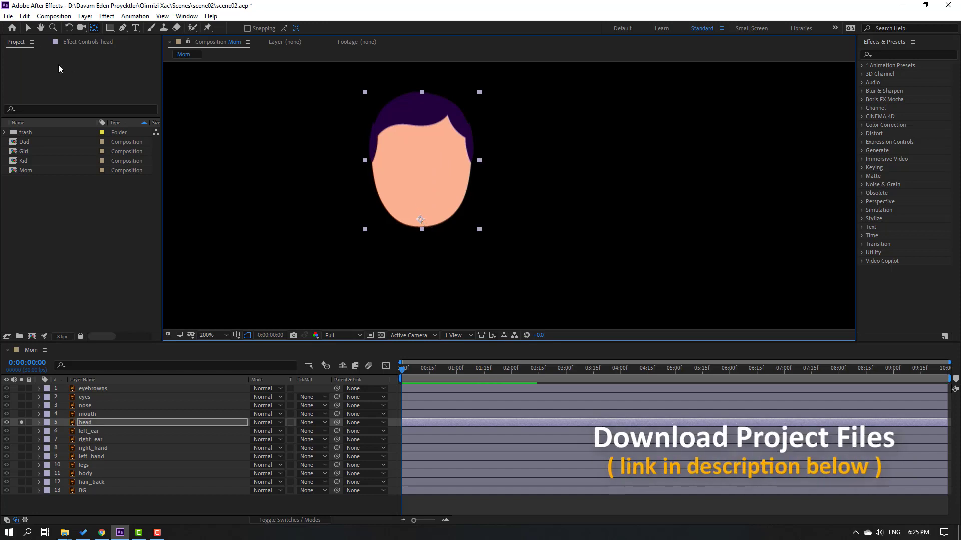
left_click(29, 32)
left_click(21, 423)
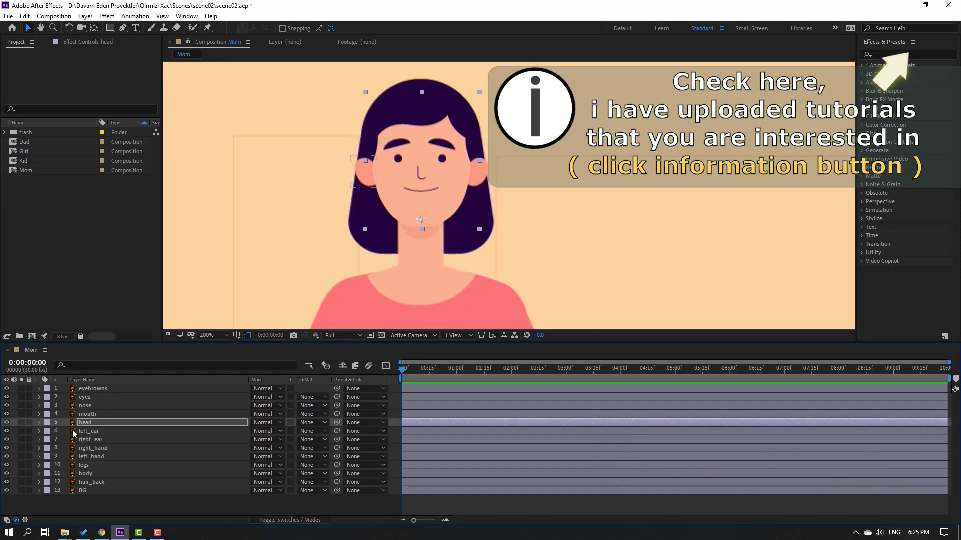
Parent the eyebrows, eyes, nose, mouth, left_ear and right_ear layers to the head layer.
left_click(106, 415)
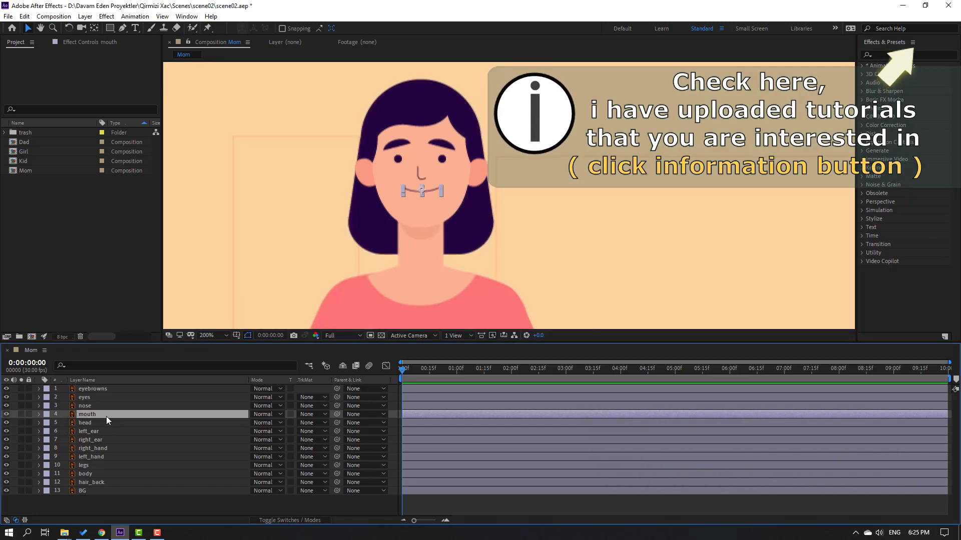
left_click(80, 407, "ctrl")
left_click(78, 398, "ctrl")
left_click(99, 389, "ctrl")
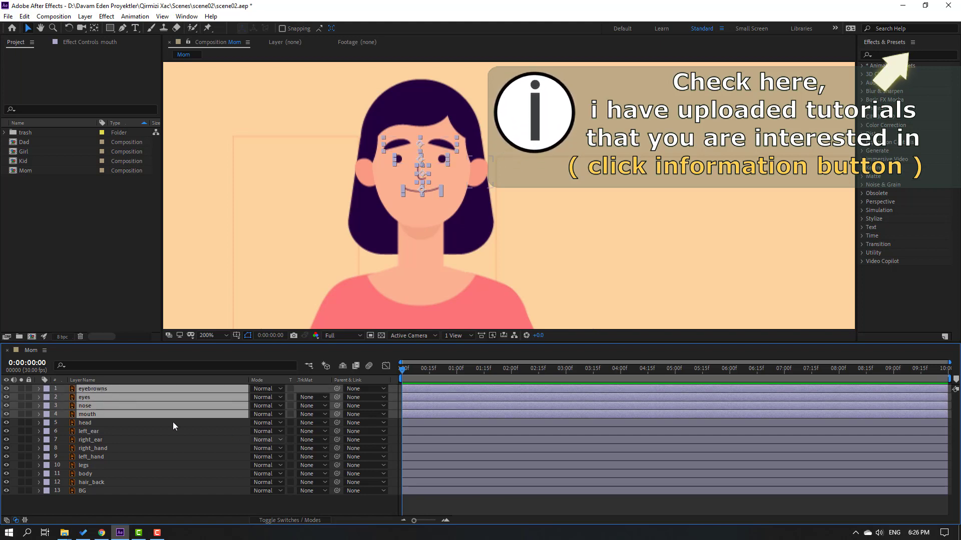
left_click(86, 431, "ctrl")
left_click(92, 441, "ctrl")
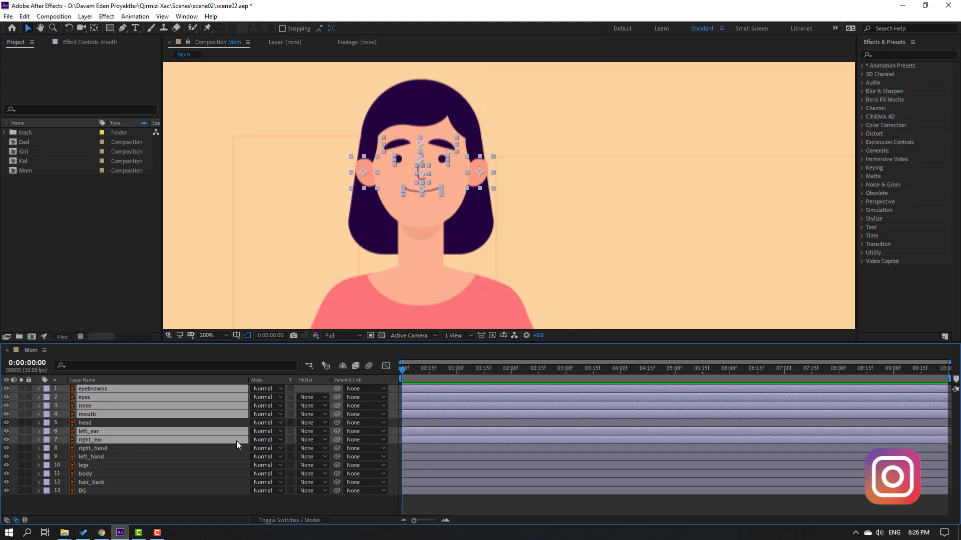
left_click_drag(337, 389, 79, 422)
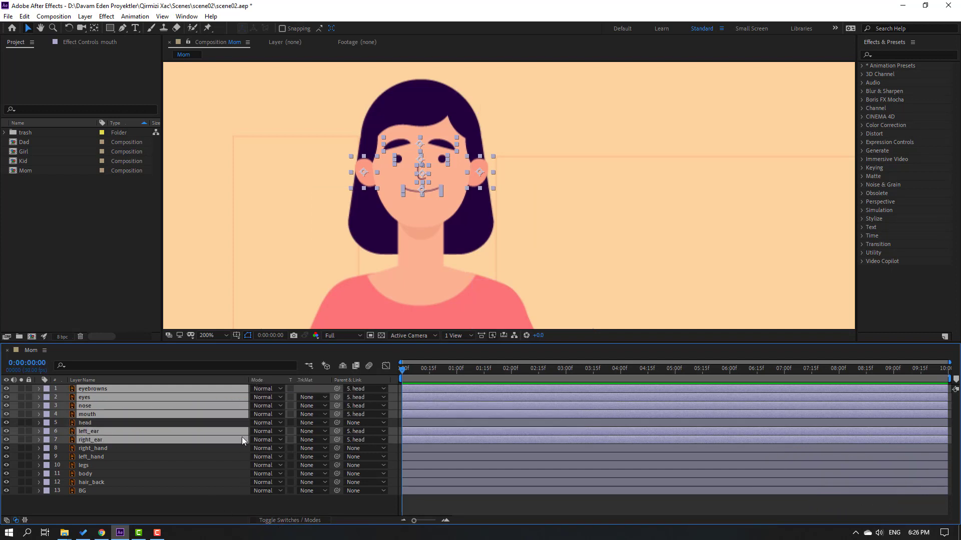
Test the parenting by slightly rotating the head layer, and undo the rotation.
left_click(274, 521)
left_click(83, 422)
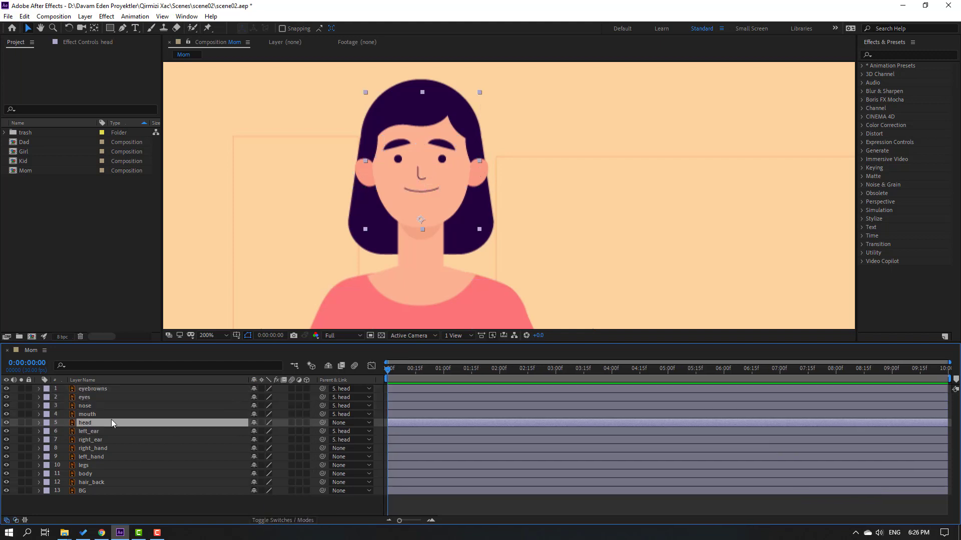
key("r")
mouse_move(264, 432)
left_mouse_down()
mouse_move(272, 432)
mouse_move(259, 432)
left_mouse_up()
key("ctrl+z")
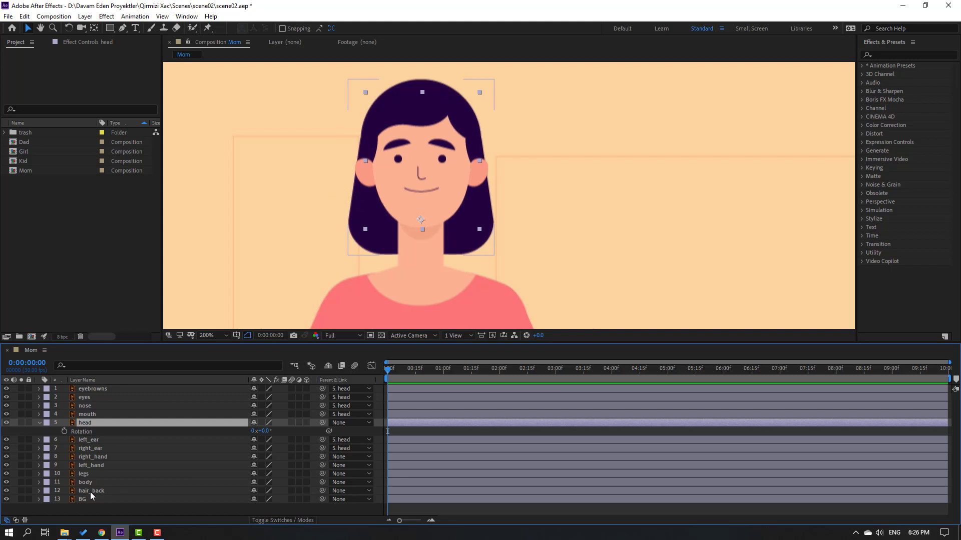
Parent the hair_back layer to head, and move its anchor point up to near the top of the hair.
left_click(91, 492)
left_click_drag(322, 491, 86, 425)
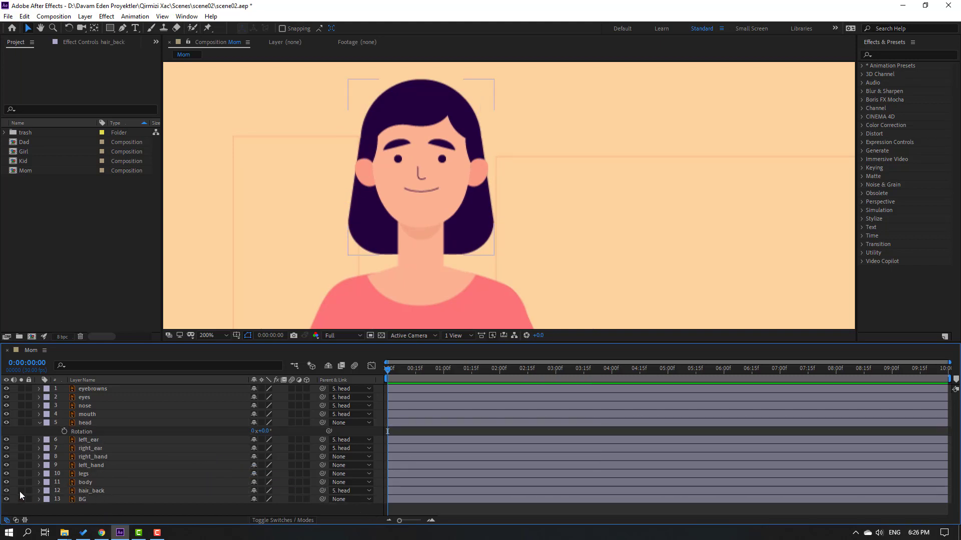
left_click(21, 491)
left_click(92, 491)
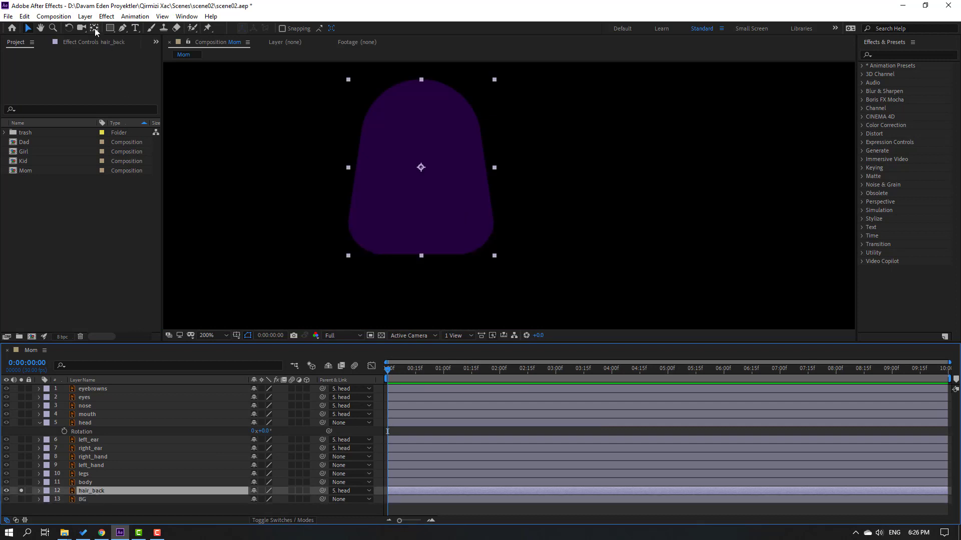
left_click(95, 30)
left_click_drag(421, 167, 423, 94)
left_click(29, 31)
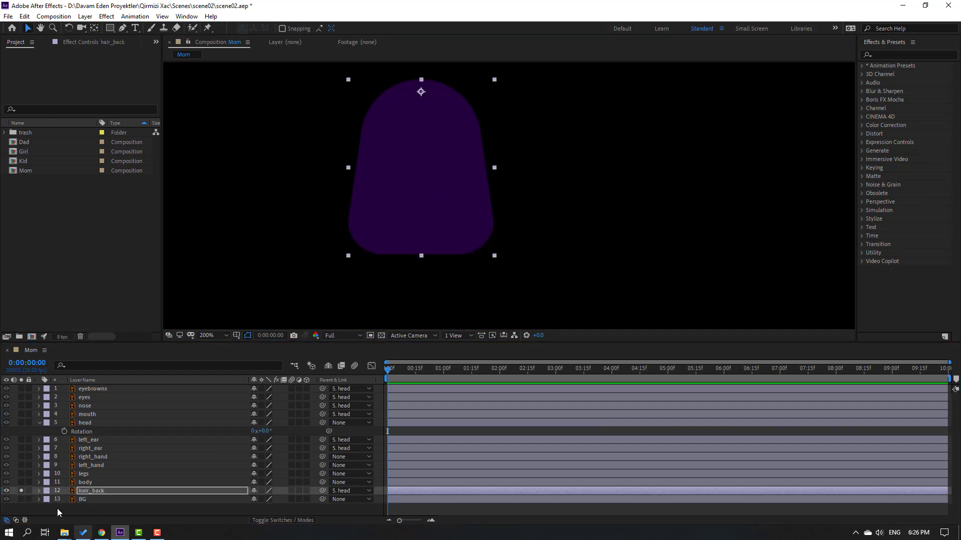
left_click(21, 491)
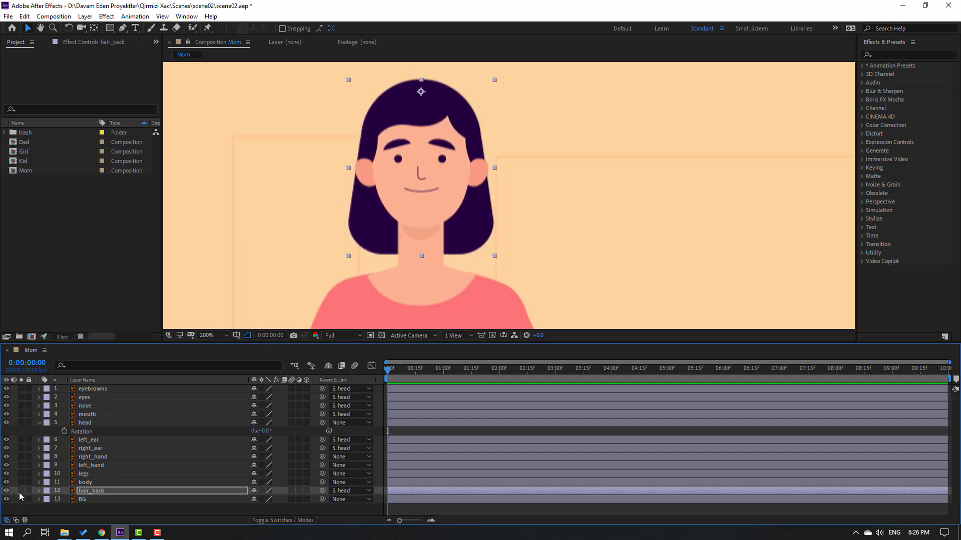
left_click(39, 423)
Isolate the left_hand layer and place puppet pins at its shoulder, elbow and hand.
left_click(99, 456)
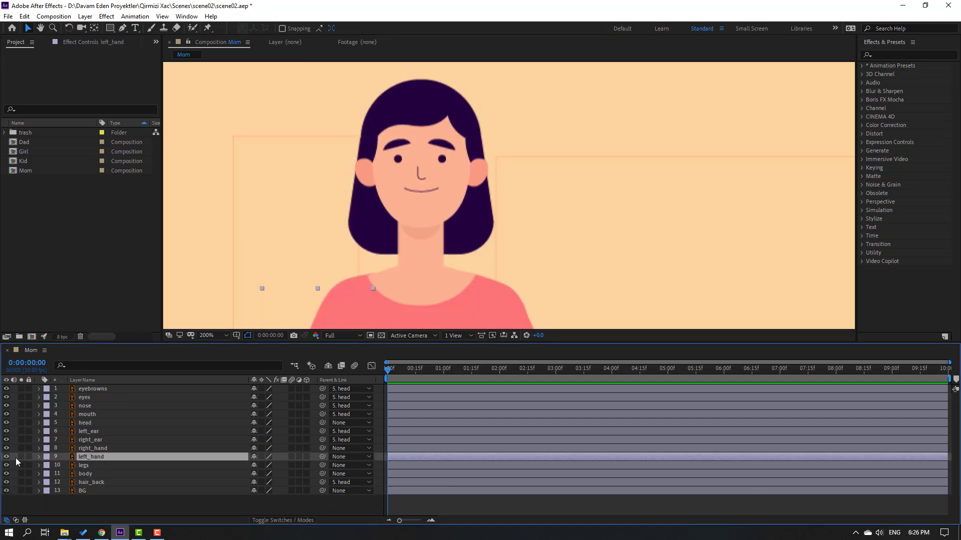
left_click(21, 458)
left_click_drag(357, 225, 450, 57)
scroll(419, 167, "down", 1)
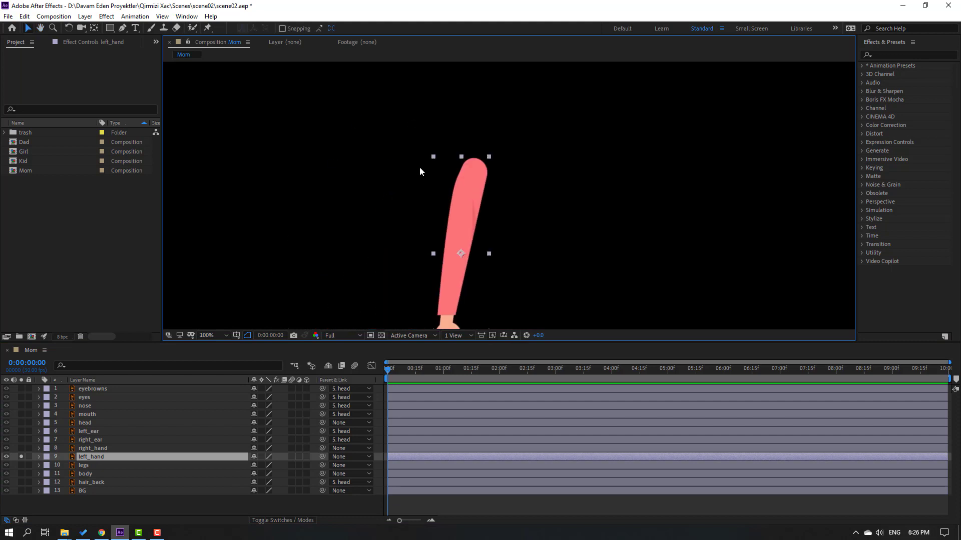
left_click_drag(413, 232, 405, 186)
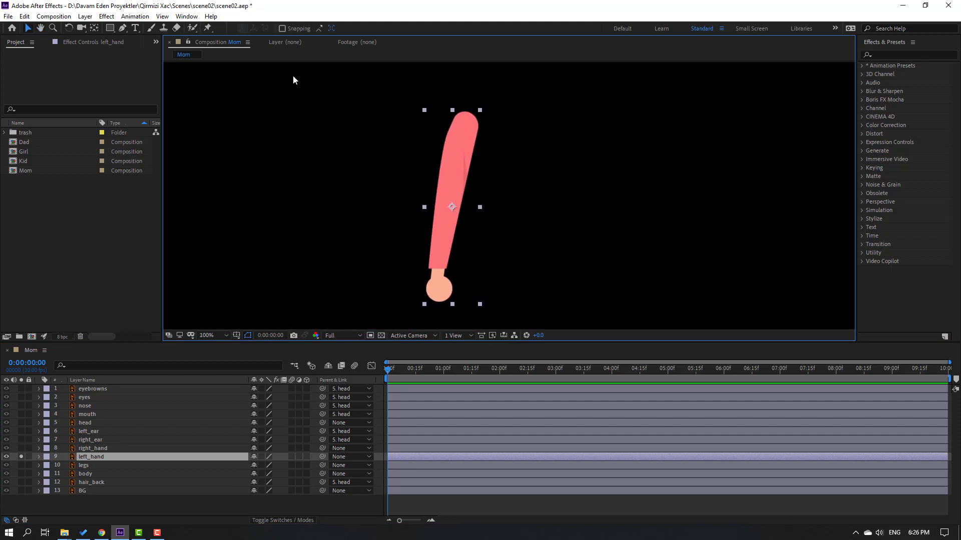
left_click(208, 27)
left_click(479, 130)
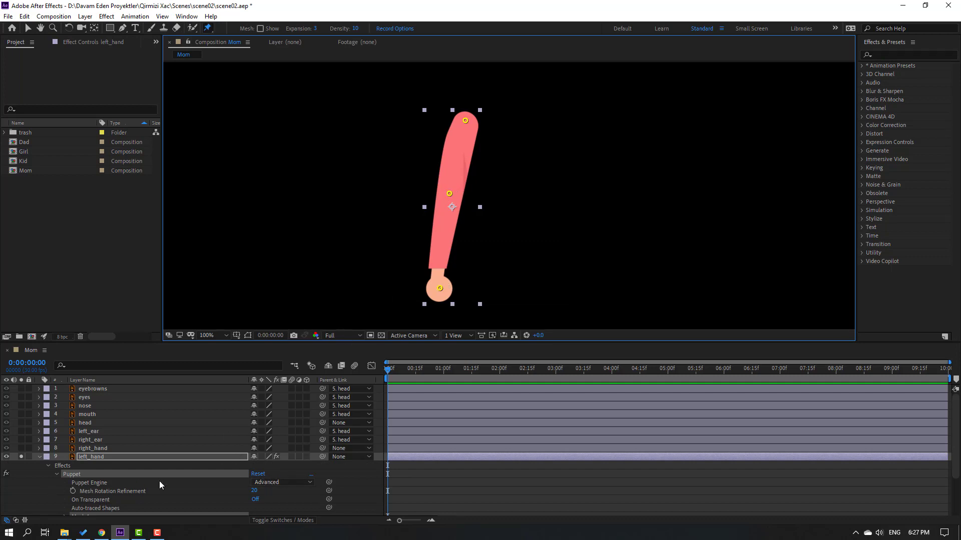
Set the left_hand Puppet Engine to Legacy, show all layers again and collapse the layer's properties.
left_click(264, 482)
left_click(275, 494)
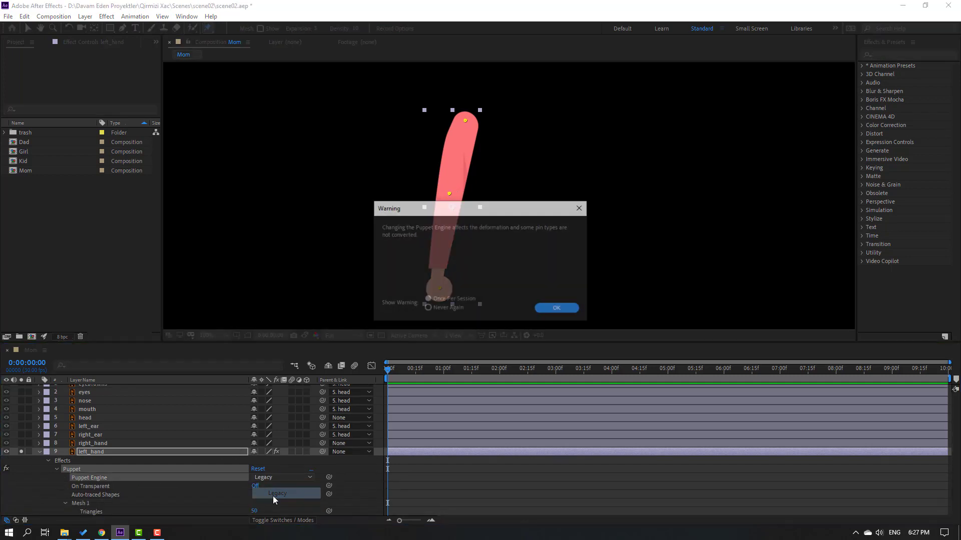
left_click(570, 309)
left_click(27, 31)
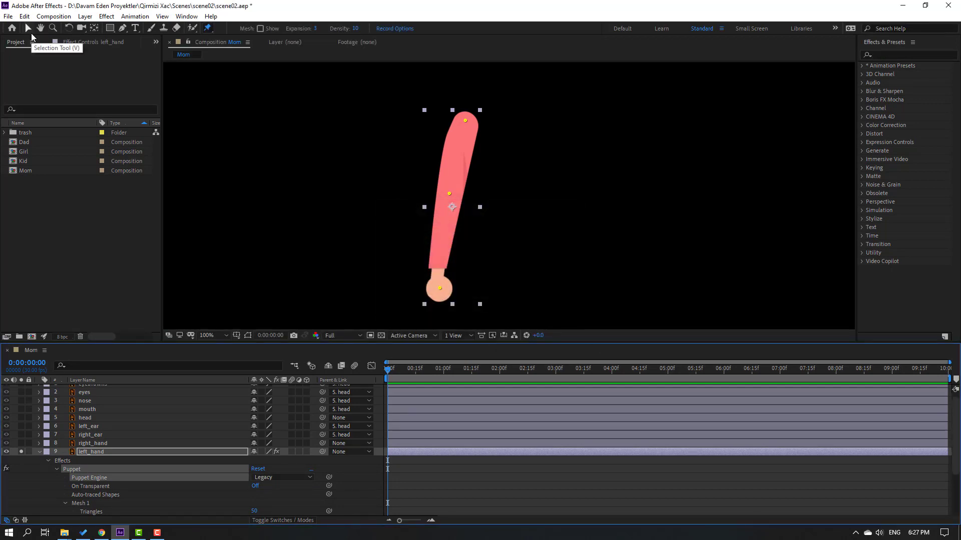
left_click(21, 452)
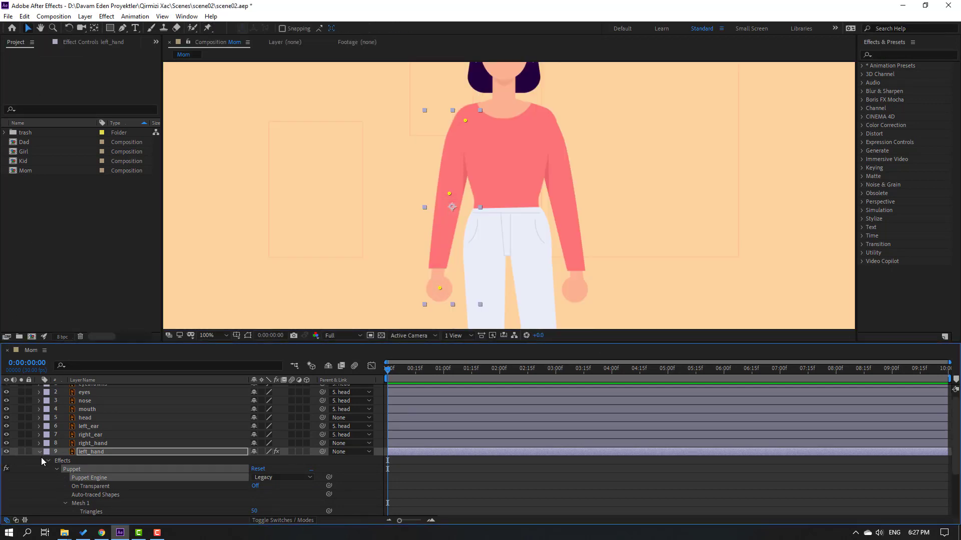
left_click(40, 453)
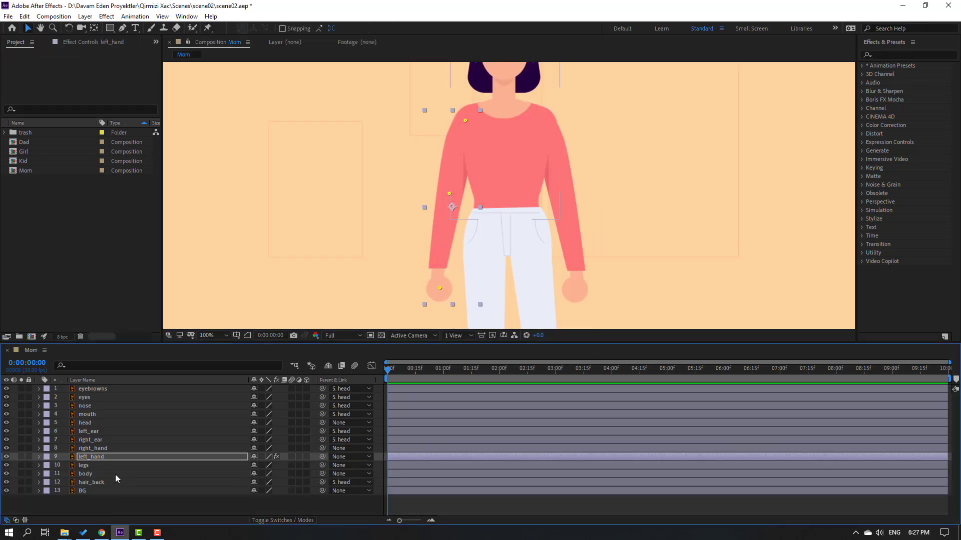
Isolate the right_hand layer and place puppet pins at its shoulder, elbow and hand.
left_click(97, 449)
left_click(21, 449)
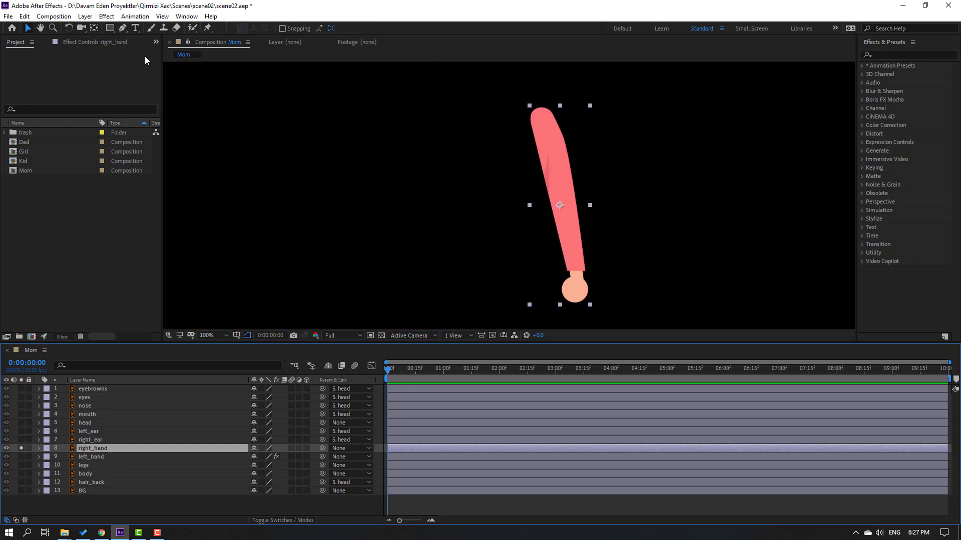
left_click(207, 28)
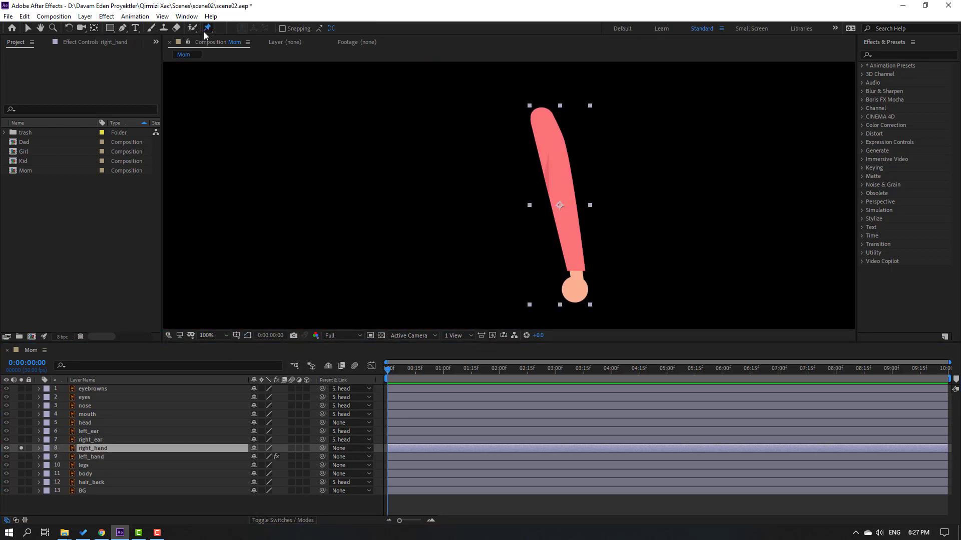
left_click(542, 112)
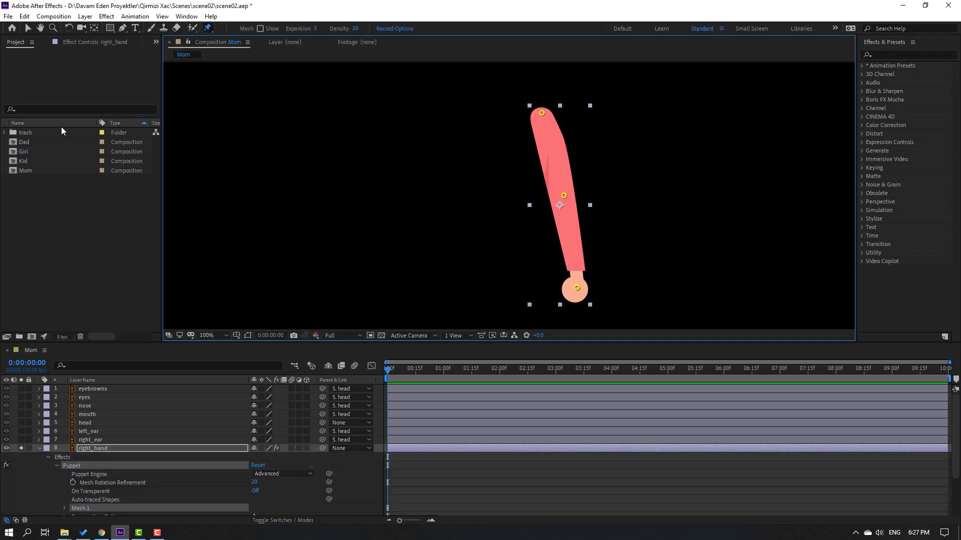
left_click(29, 29)
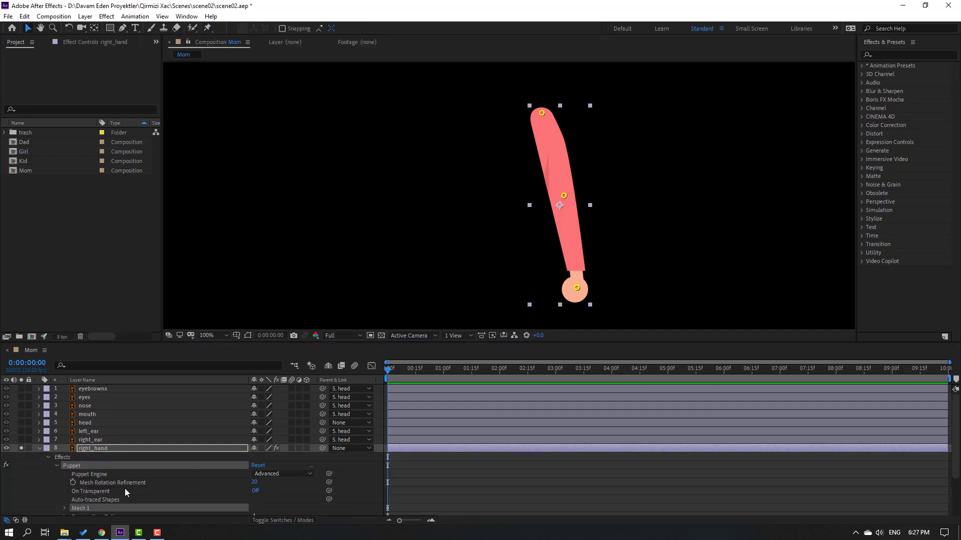
Set the right_hand Puppet Engine to Legacy, show all layers again and collapse the layer's properties.
left_click(280, 479)
left_click(273, 484)
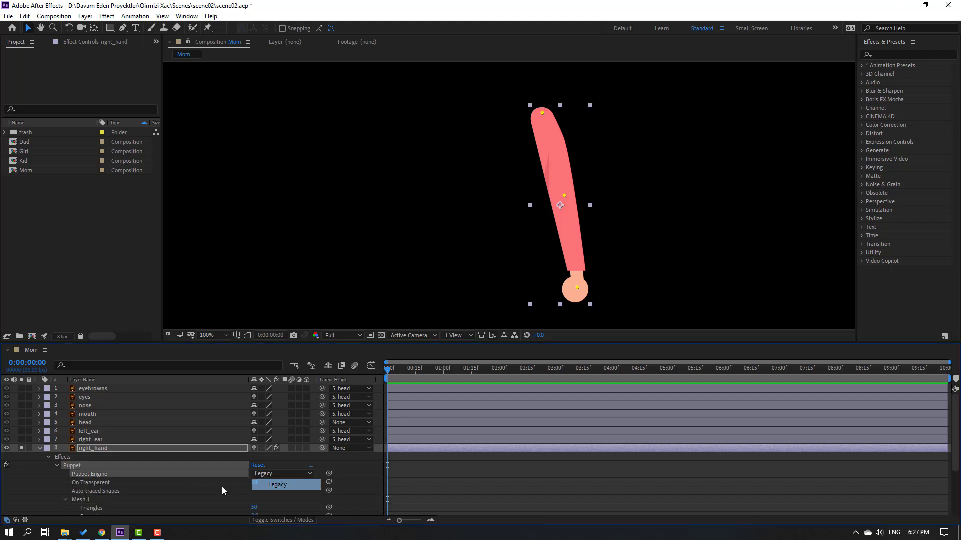
left_click(21, 448)
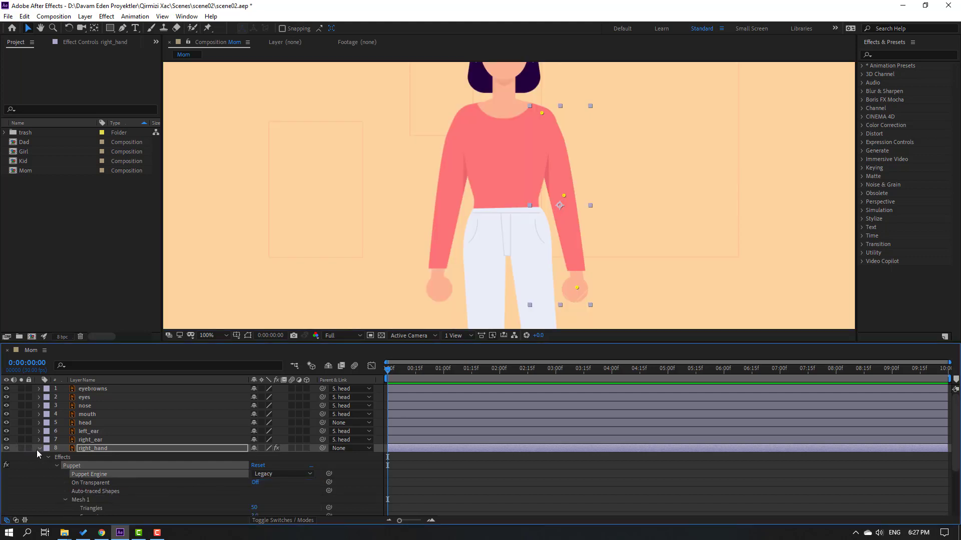
left_click(39, 449)
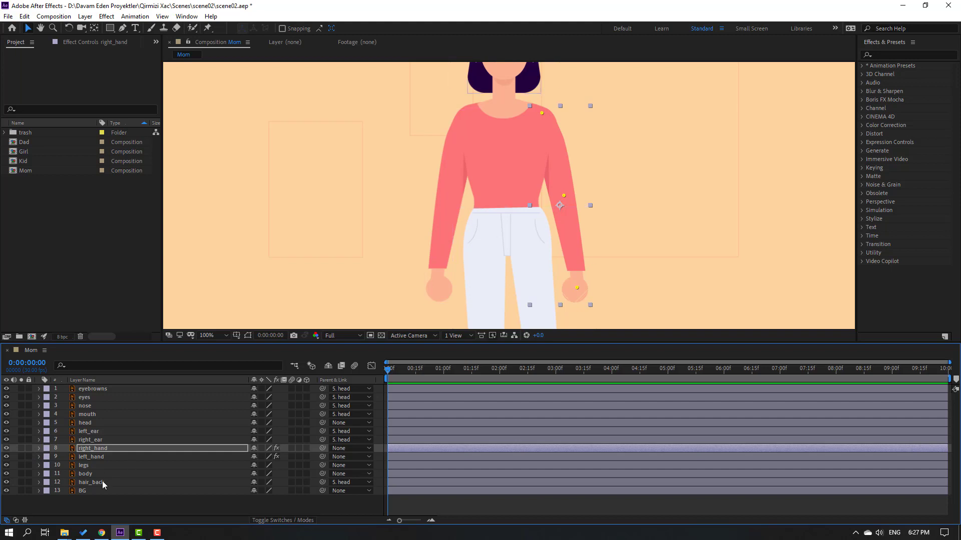
Isolate the body layer, move its anchor point down to the waist, and show all layers again.
left_click(77, 474)
left_click(21, 474)
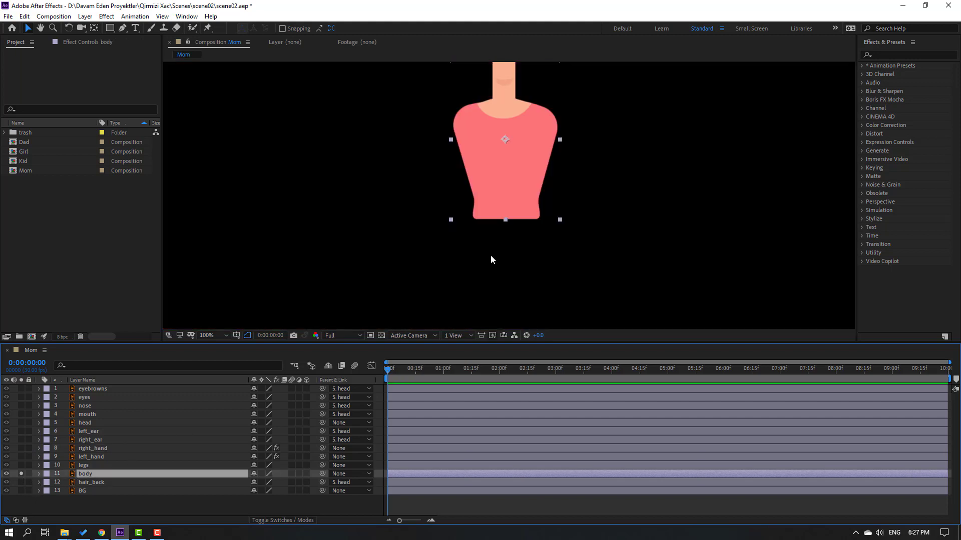
left_click(93, 28)
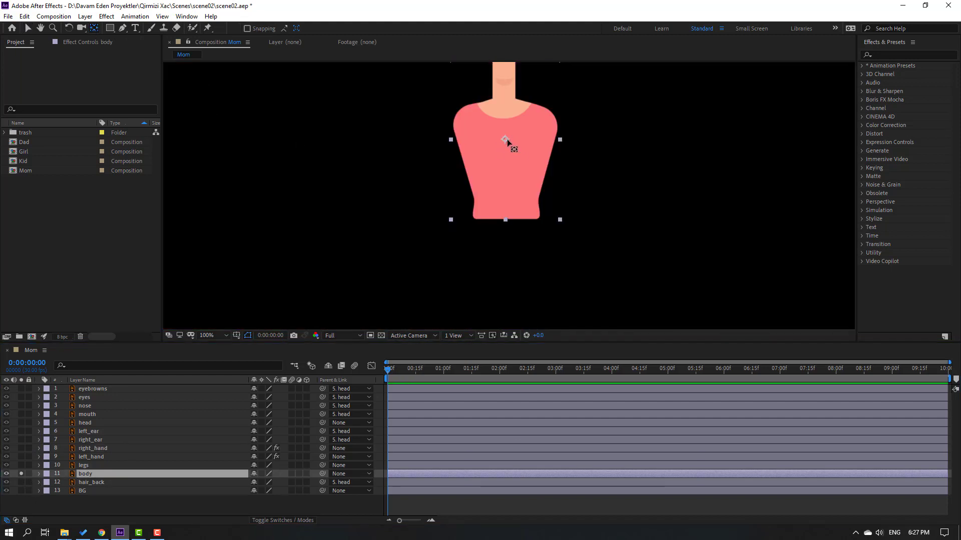
left_click_drag(505, 140, 510, 225)
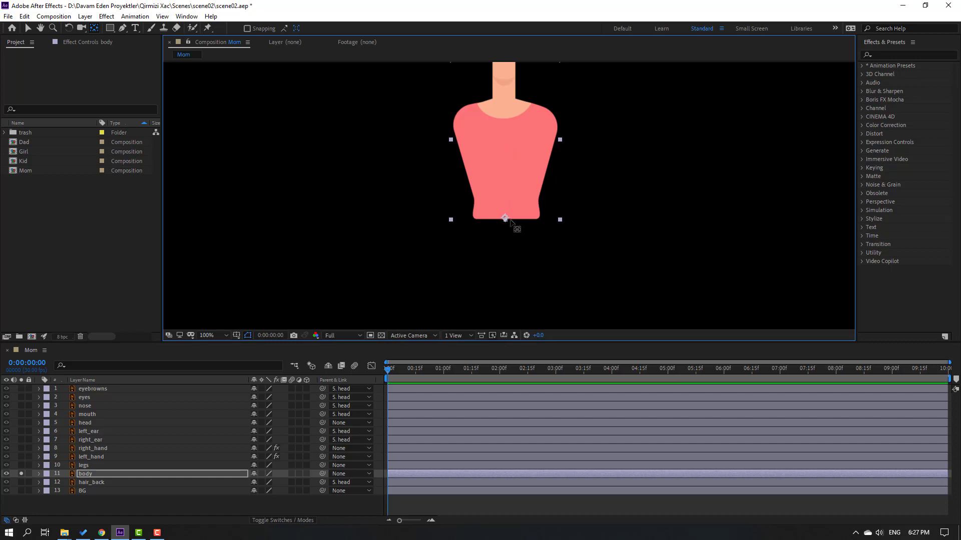
left_click(28, 28)
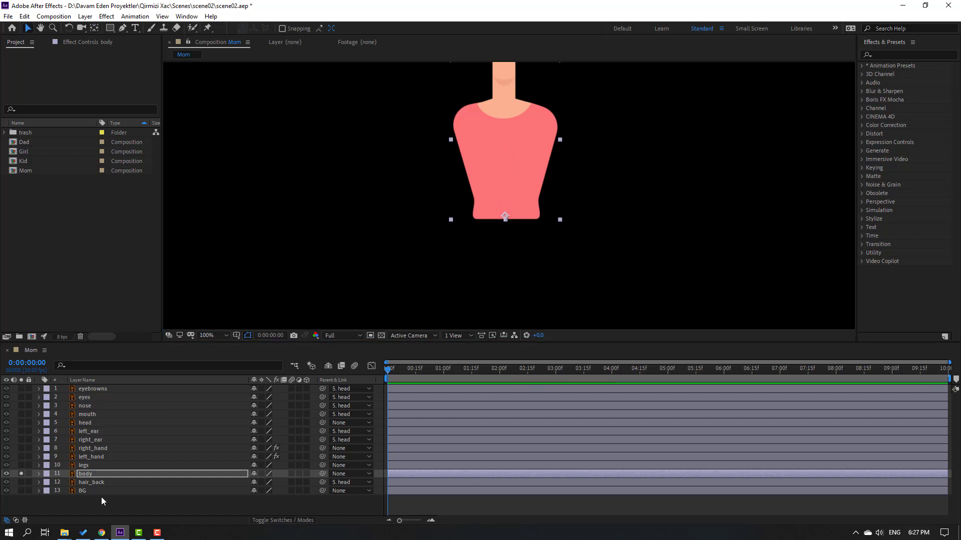
left_click(21, 474)
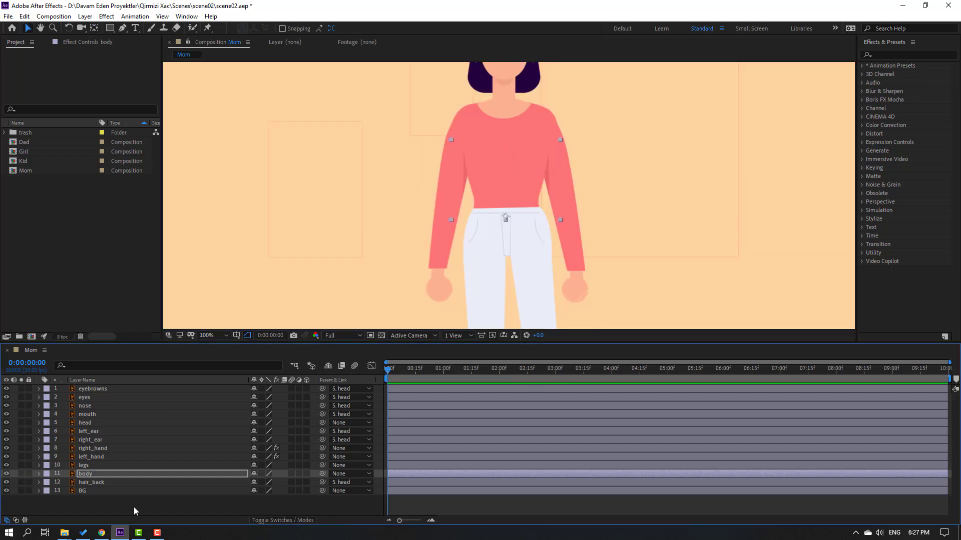
Open the Duik Bassel.2 script panel for rigging the character.
left_click(185, 17)
left_click(210, 486)
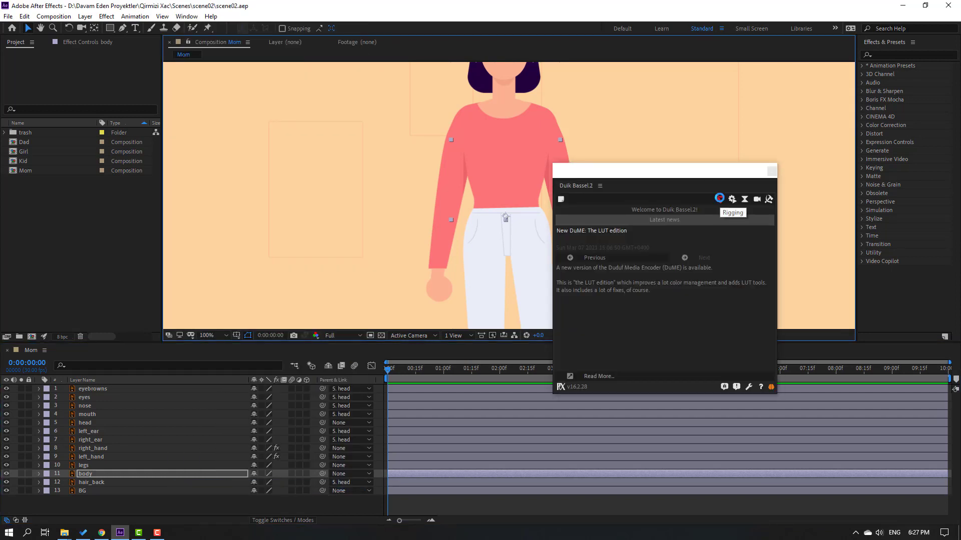
Add Duik bones to the right_hand layer's puppet pins using its Puppet effect and the rigging Links & constraints tools.
left_click(719, 198)
left_click(602, 267)
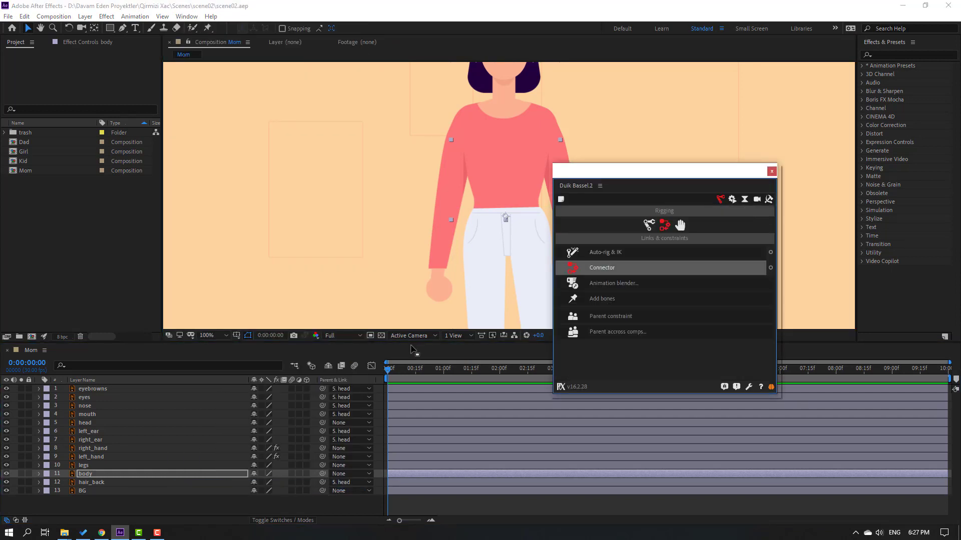
left_click(87, 449)
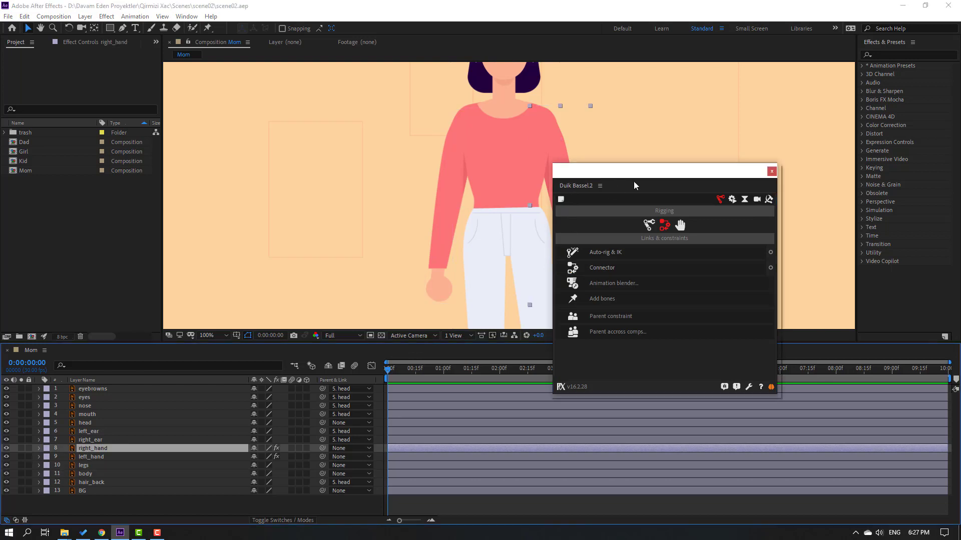
left_click_drag(611, 180, 734, 145)
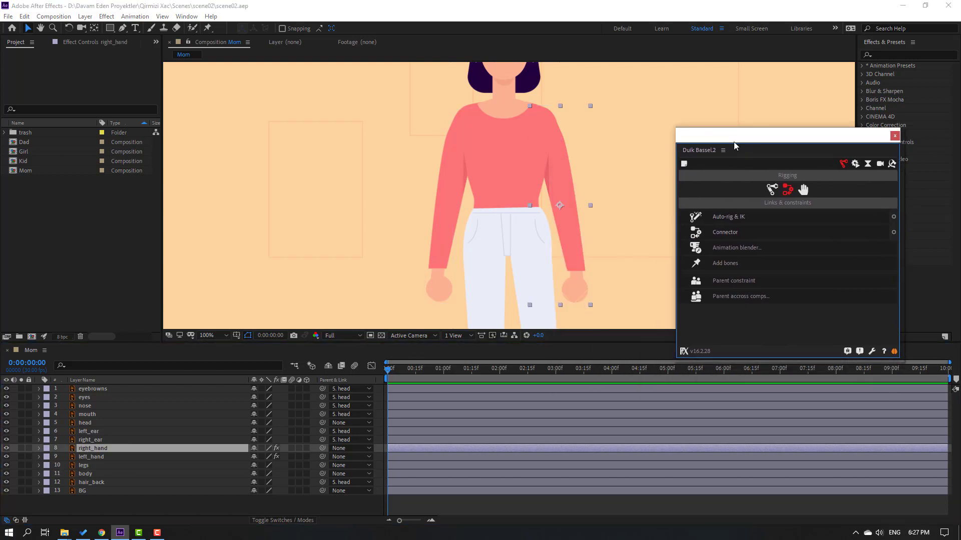
left_click(77, 43)
left_click(29, 63)
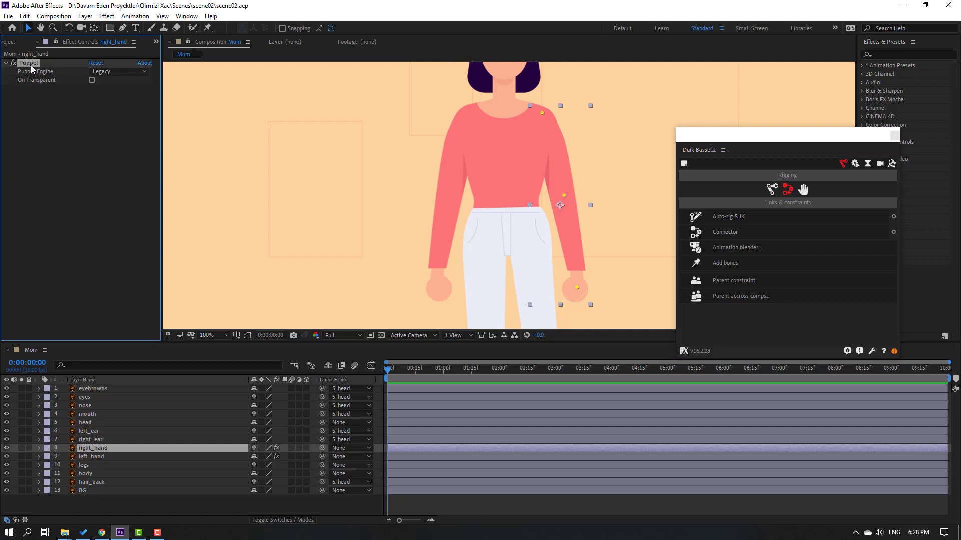
left_click(730, 266)
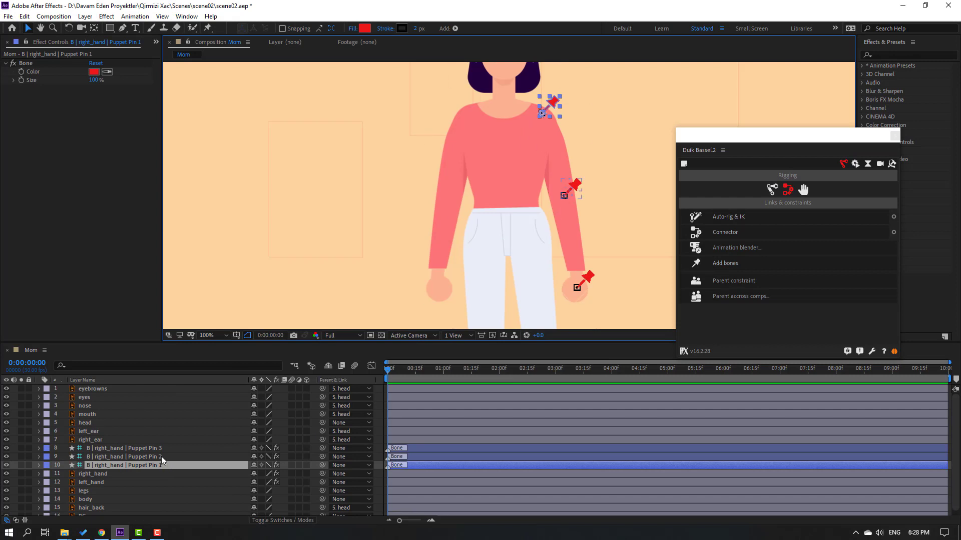
Parent the right_hand Puppet Pin 3 bone to Puppet Pin 2, and Puppet Pin 2 to Puppet Pin 1.
left_click(145, 448)
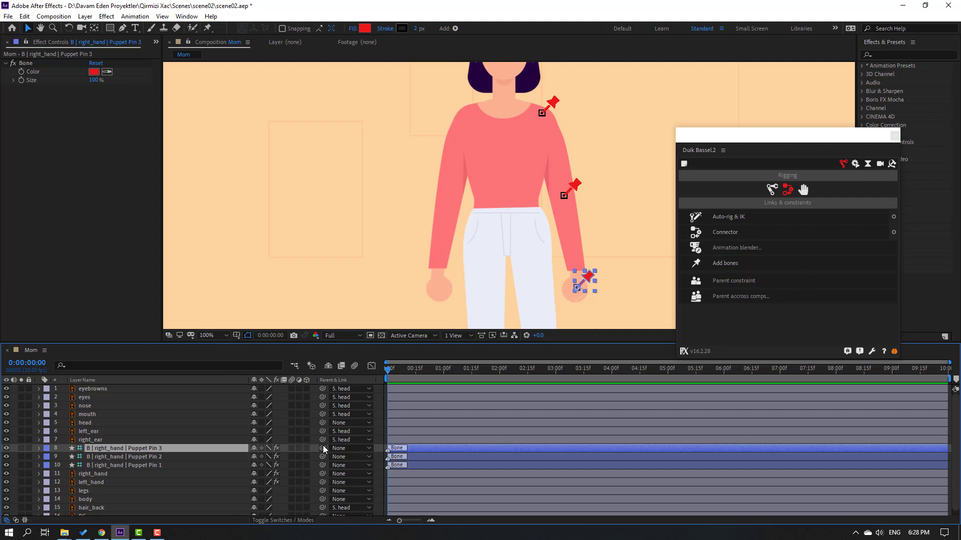
left_click_drag(323, 448, 143, 457)
left_click(148, 457)
left_click_drag(323, 461, 147, 466)
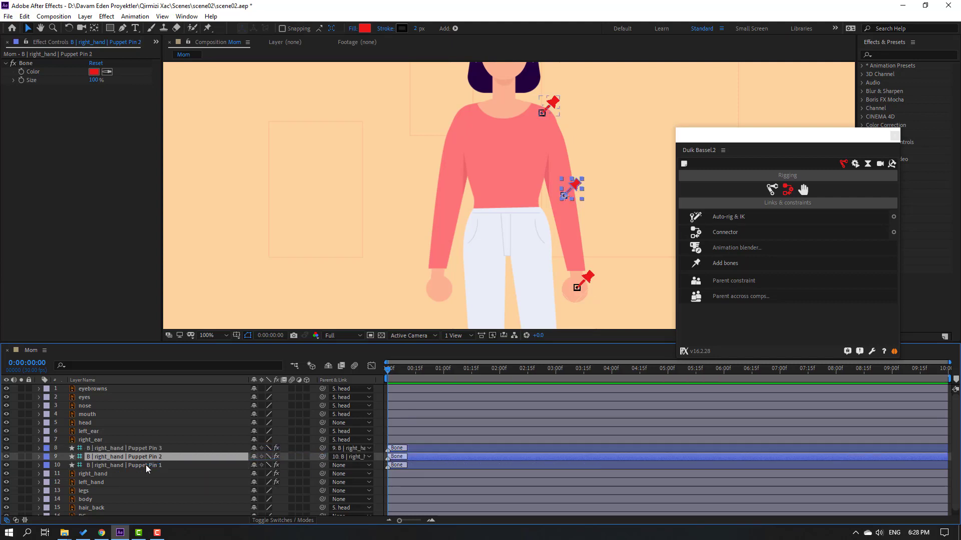
Apply Auto-rig & IK to the three right_hand bones, and test the arm by moving its hand controller.
left_click(146, 466)
left_click(147, 458, "ctrl")
left_click(149, 451, "ctrl")
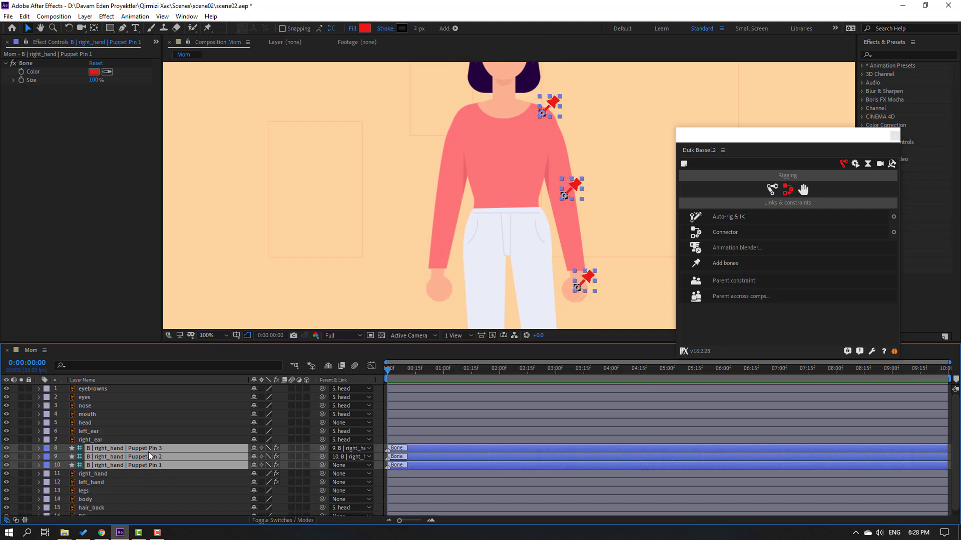
left_click(731, 216)
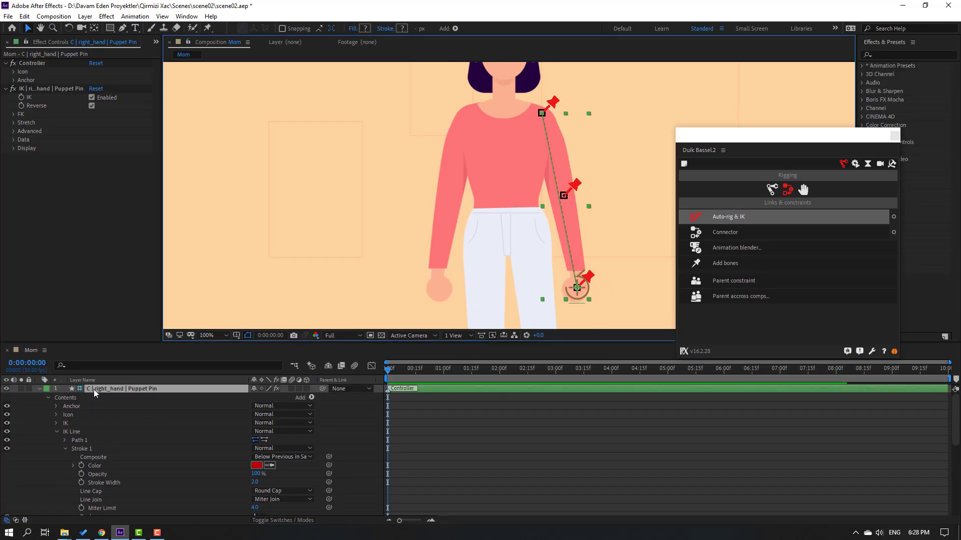
left_click_drag(575, 292, 593, 273)
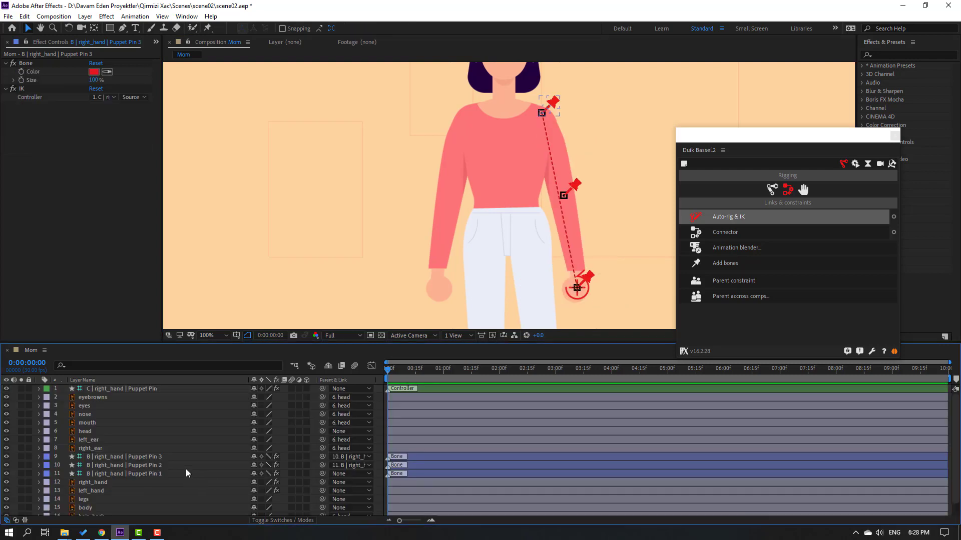
Parent the right_hand Puppet Pin 1 bone to the body layer.
left_click(148, 474)
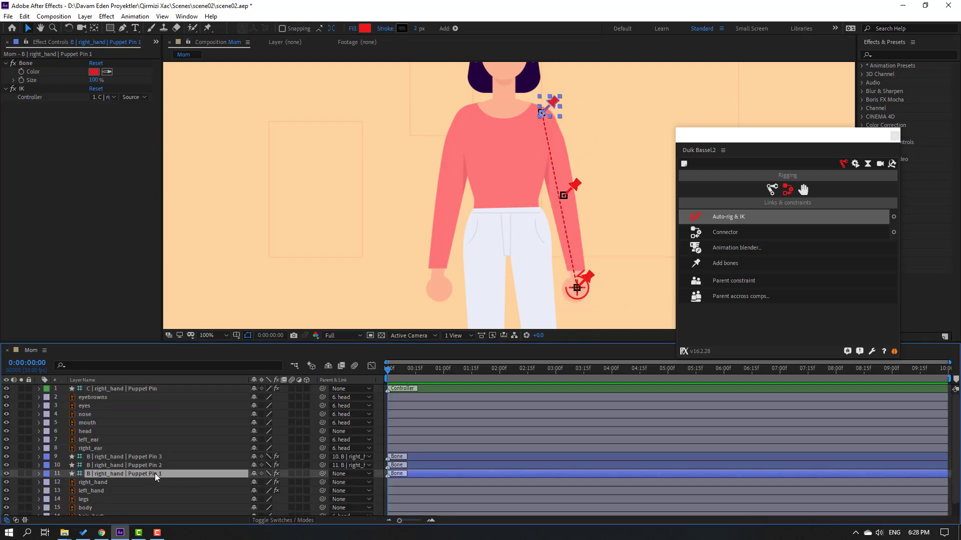
scroll(265, 476, "down", 1)
left_click_drag(322, 460, 83, 495)
Test the shoulder's parenting by rotating the body layer slightly, undo the rotation and collapse the layer's properties.
left_click(83, 495)
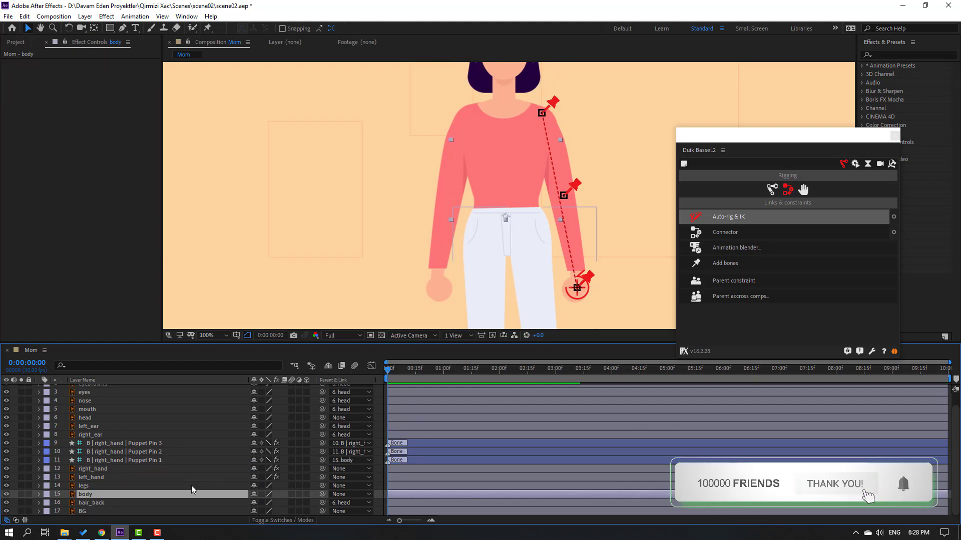
key("r")
left_click_drag(260, 494, 261, 494)
key("ctrl+z")
left_click(37, 491)
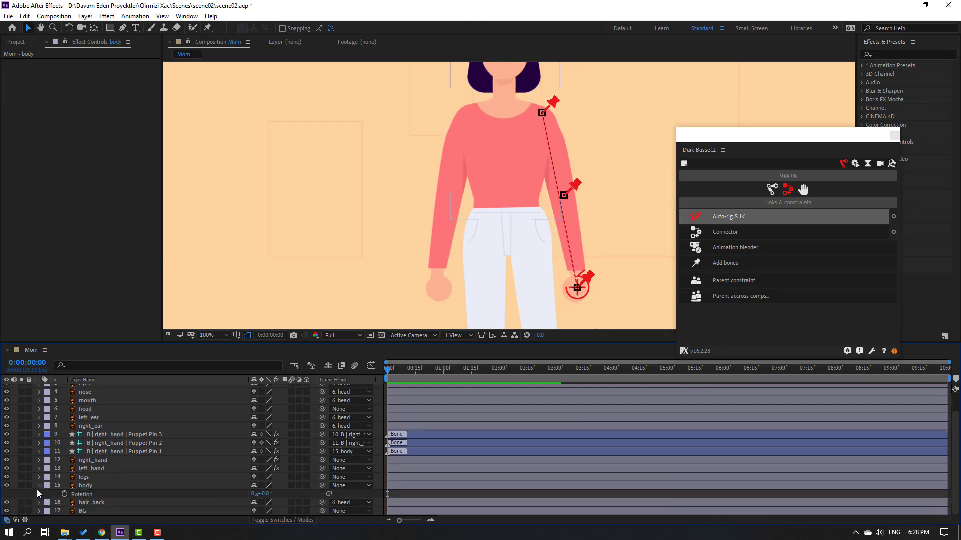
left_click(39, 486)
Lock the three right_hand bone layers, mark them shy and hide shy layers in the timeline.
left_click(125, 462)
left_click(132, 451, "shift")
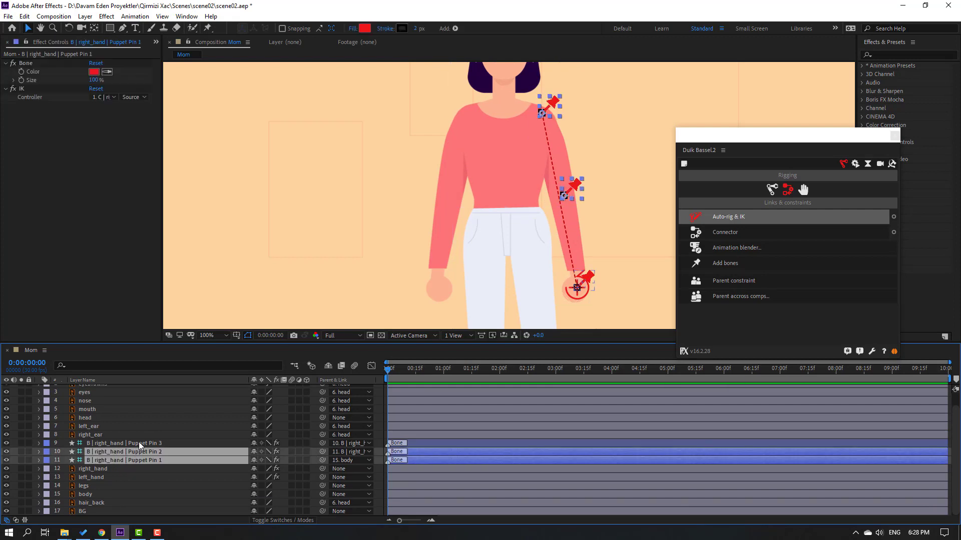
left_click(139, 442, "shift")
left_click_drag(28, 443, 28, 460)
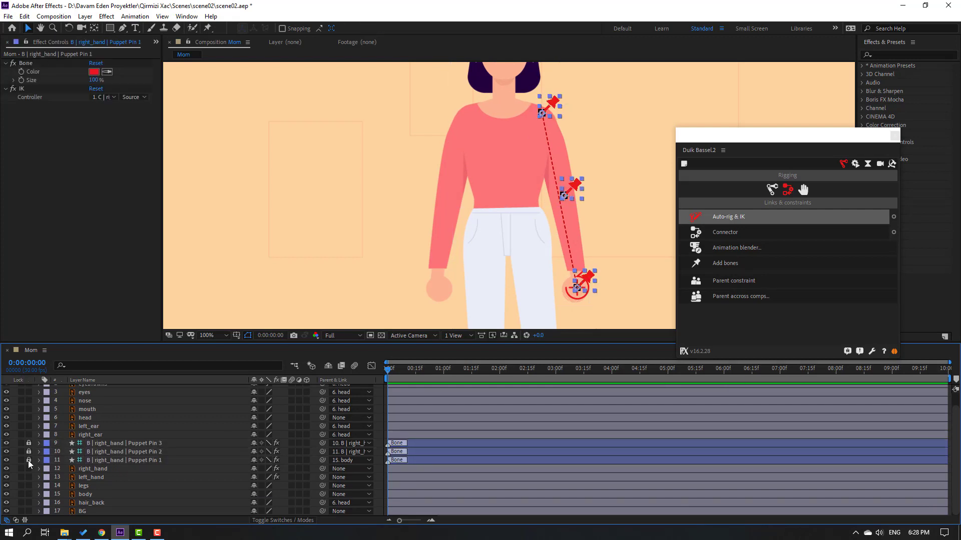
left_click(254, 459)
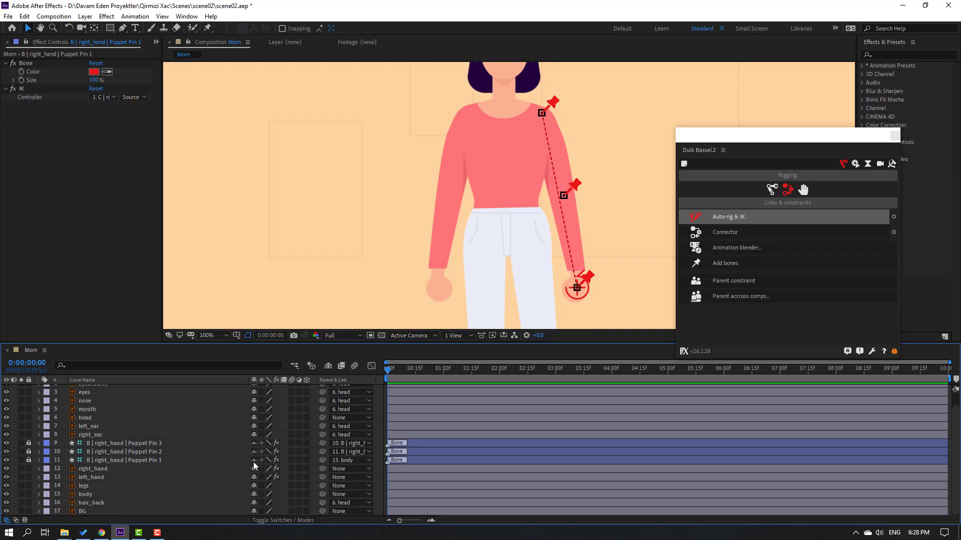
left_click(326, 368)
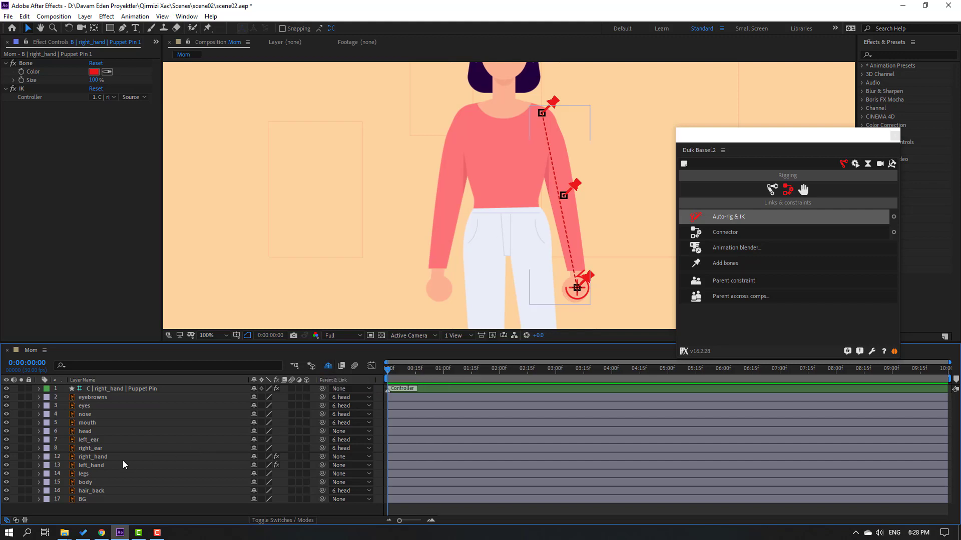
Add Duik bones to the left_hand layer's puppet pins using its Puppet effect.
left_click(97, 466)
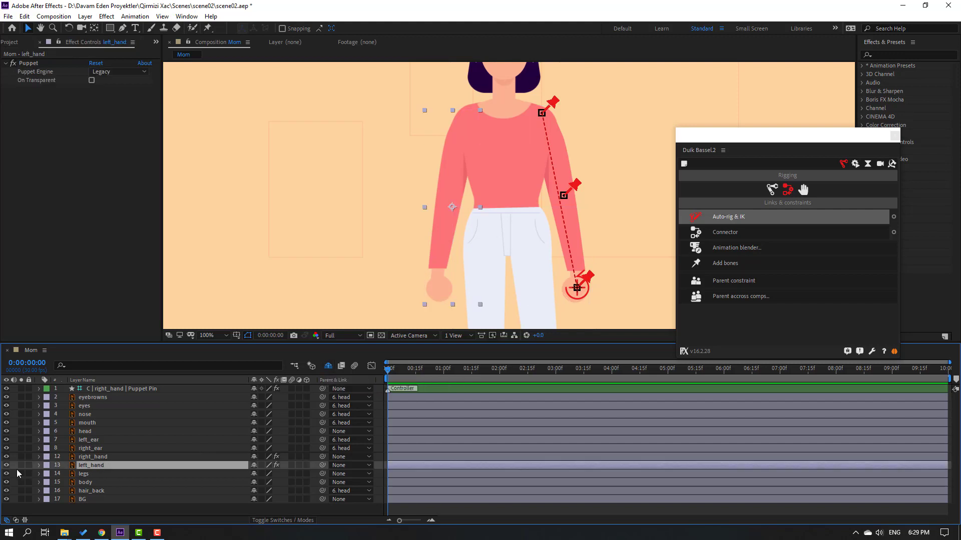
left_click(33, 65)
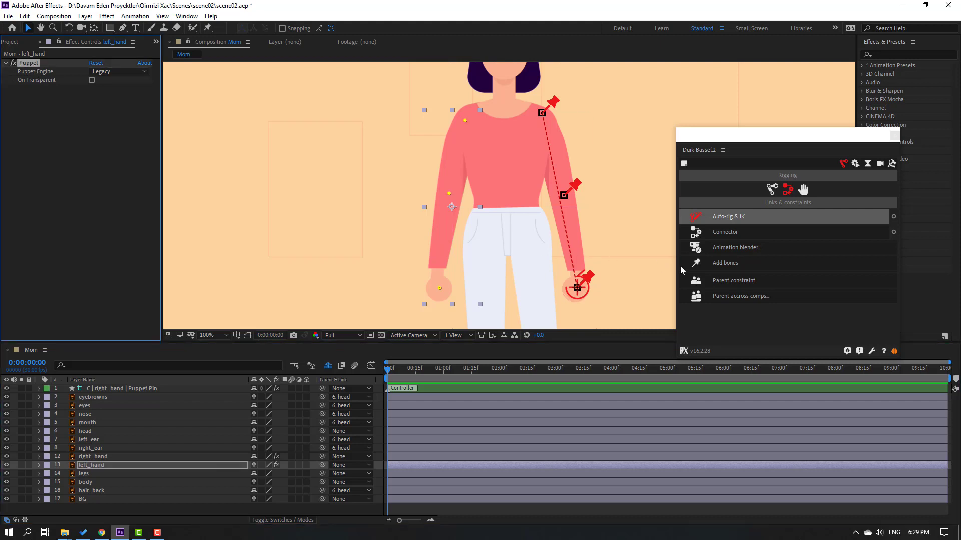
left_click(728, 264)
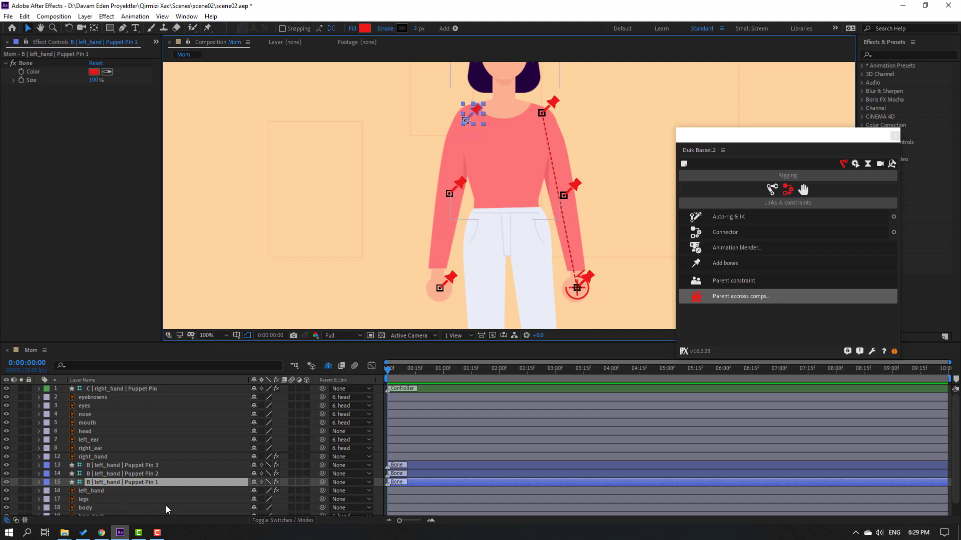
Parent the left_hand bones in a chain from Puppet Pin 3 to 2 to 1, with Puppet Pin 1 parented to body.
left_click(153, 467)
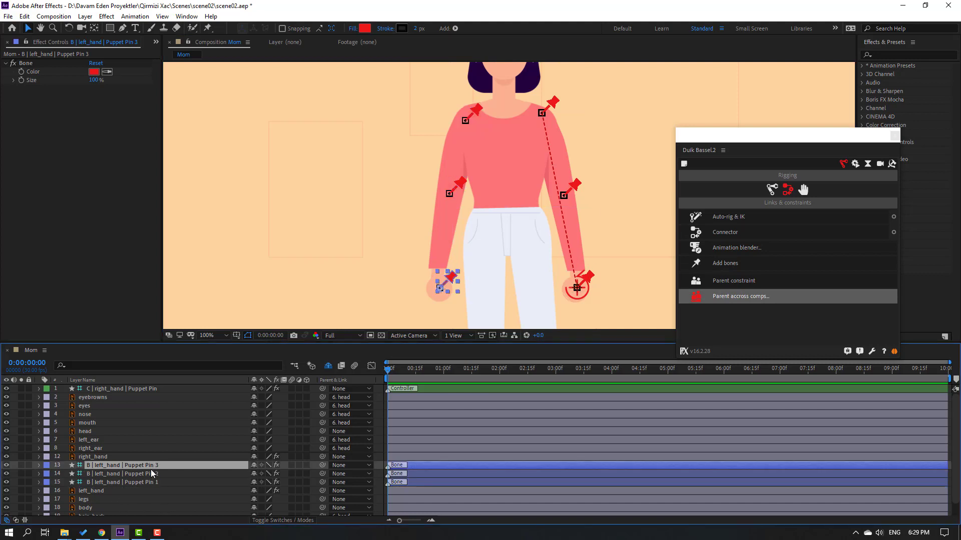
left_click_drag(323, 465, 155, 475)
left_click(155, 475)
left_click_drag(322, 473, 153, 483)
left_click(152, 484)
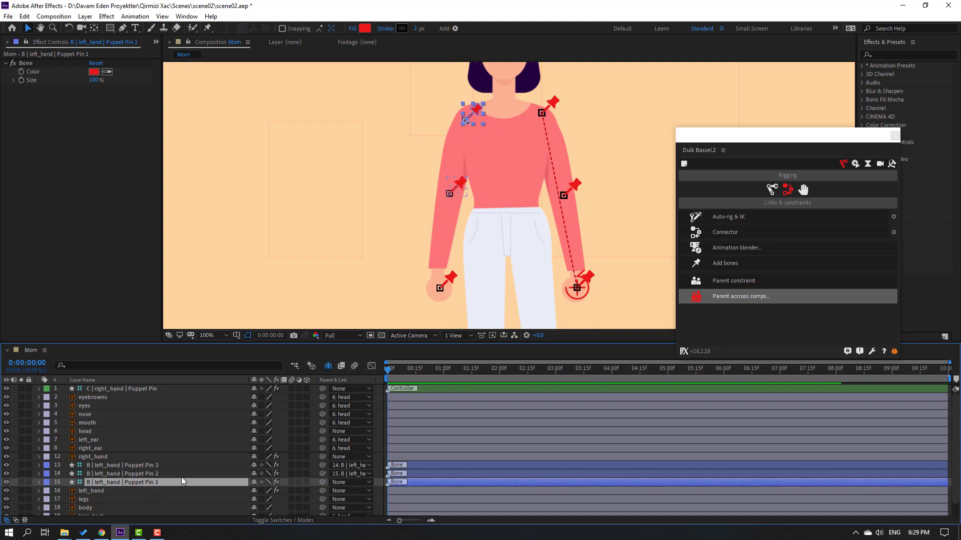
scroll(251, 485, "down", 1)
left_click_drag(323, 469, 100, 495)
Apply Auto-rig & IK to the three left_hand bones, test the controller, undo the test move and collapse the controller's properties.
left_click(146, 461, "ctrl")
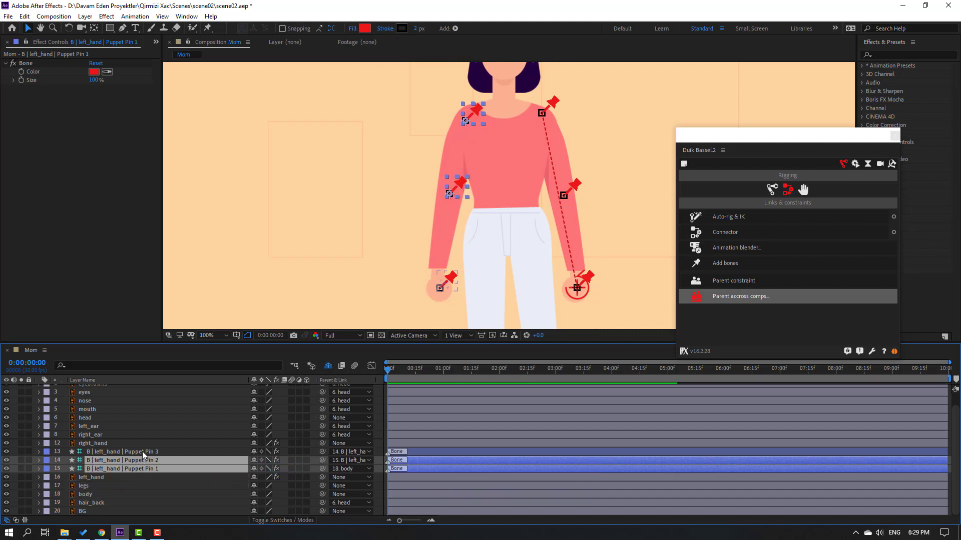
left_click(145, 452, "ctrl")
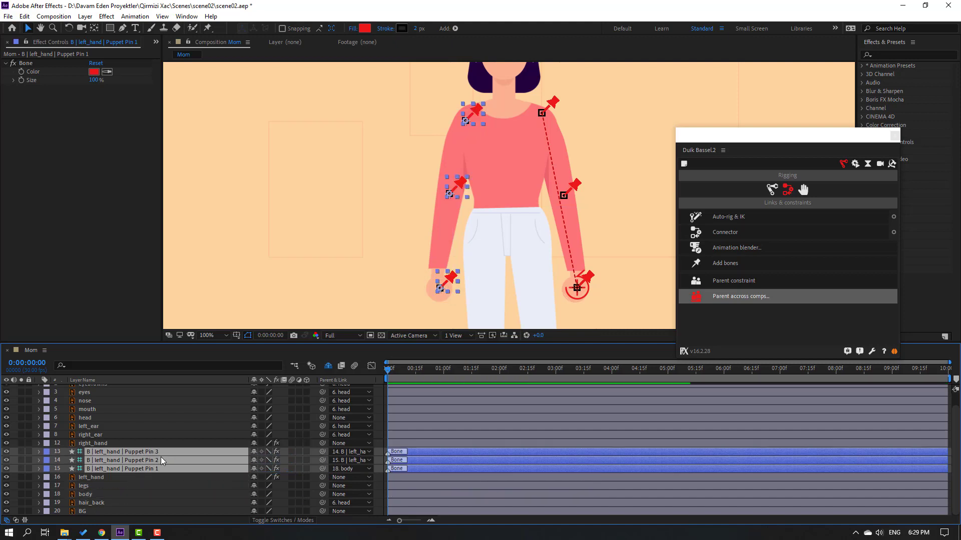
left_click(729, 218)
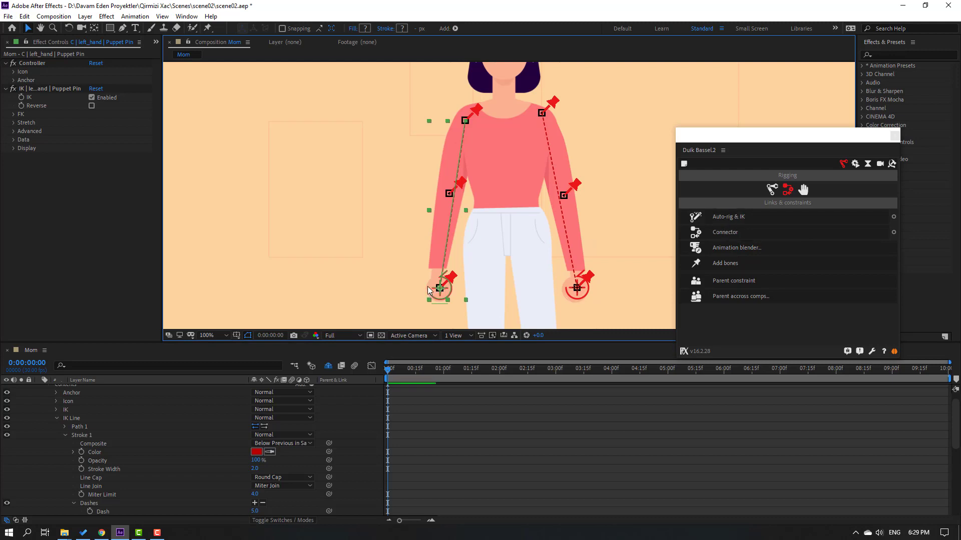
mouse_move(453, 293)
left_mouse_down()
mouse_move(419, 283)
mouse_move(460, 287)
left_mouse_up()
key("ctrl+z")
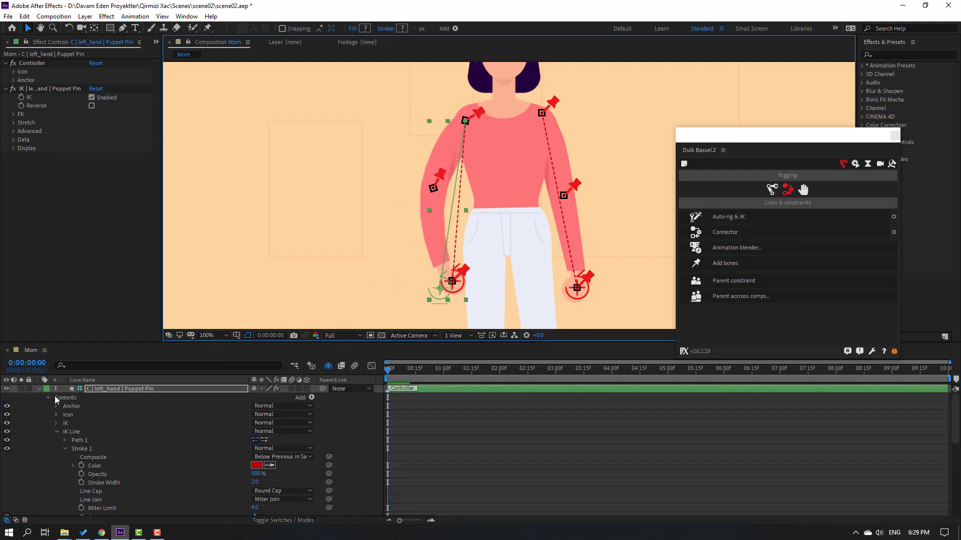
left_click(39, 389)
Test both arms by rotating the body layer slightly, restore its rotation and collapse the property.
scroll(139, 456, "down", 2)
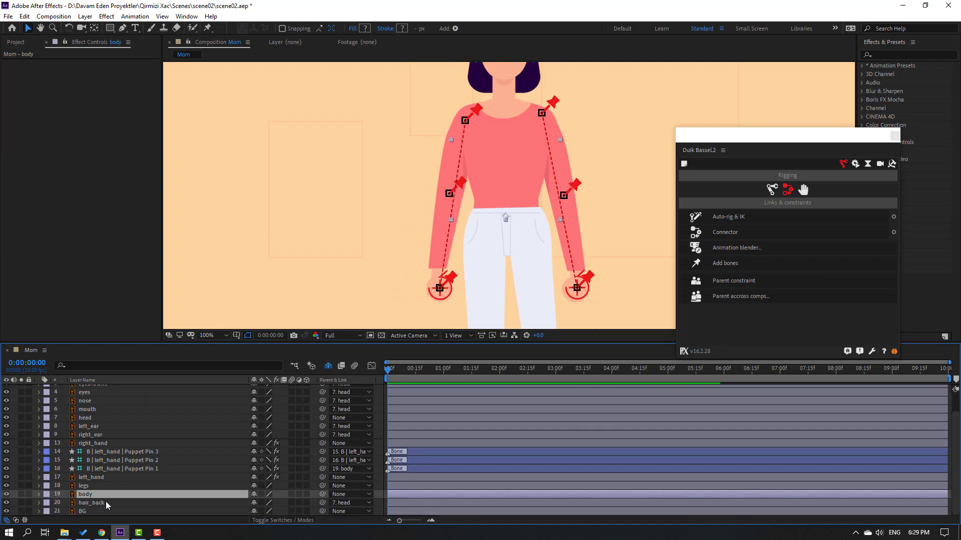
left_click(180, 486)
key("r")
left_click_drag(263, 498, 262, 495)
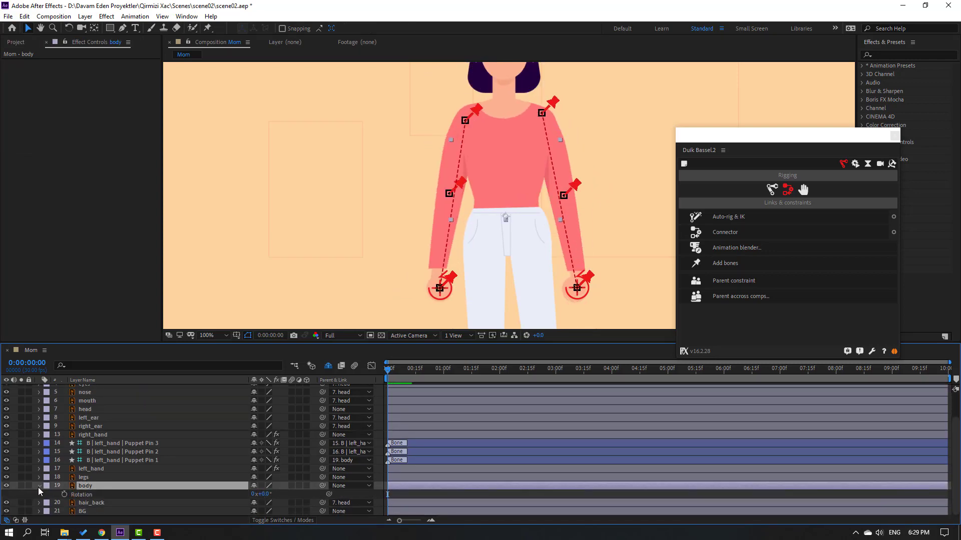
left_click(38, 486)
Lock the three left_hand bone layers and mark each one shy to hide them from the timeline.
left_click_drag(103, 470, 110, 456)
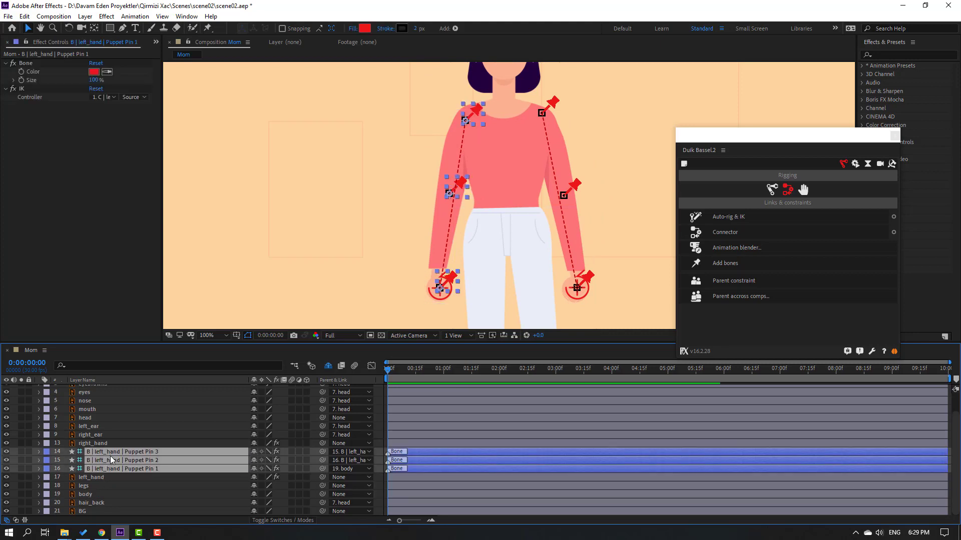
left_click_drag(31, 451, 31, 469)
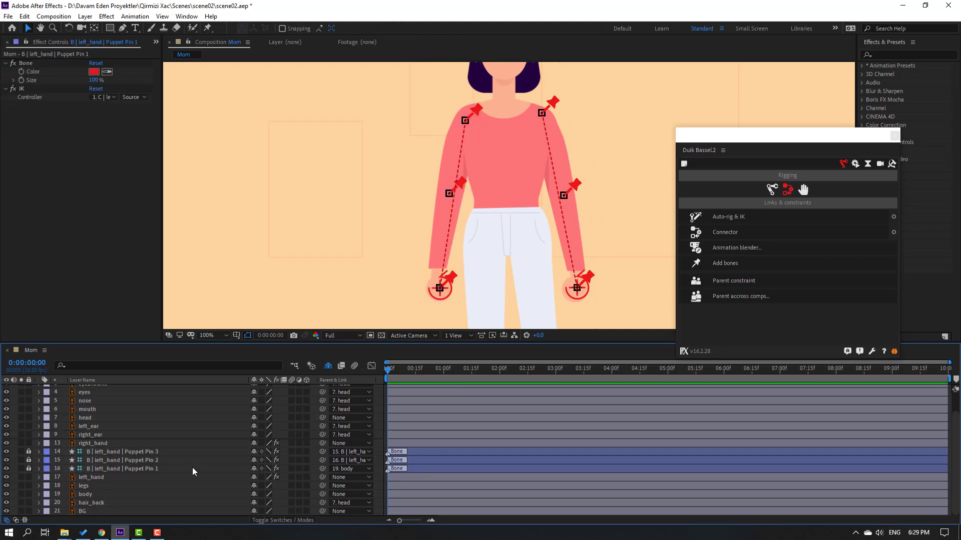
left_click(254, 451)
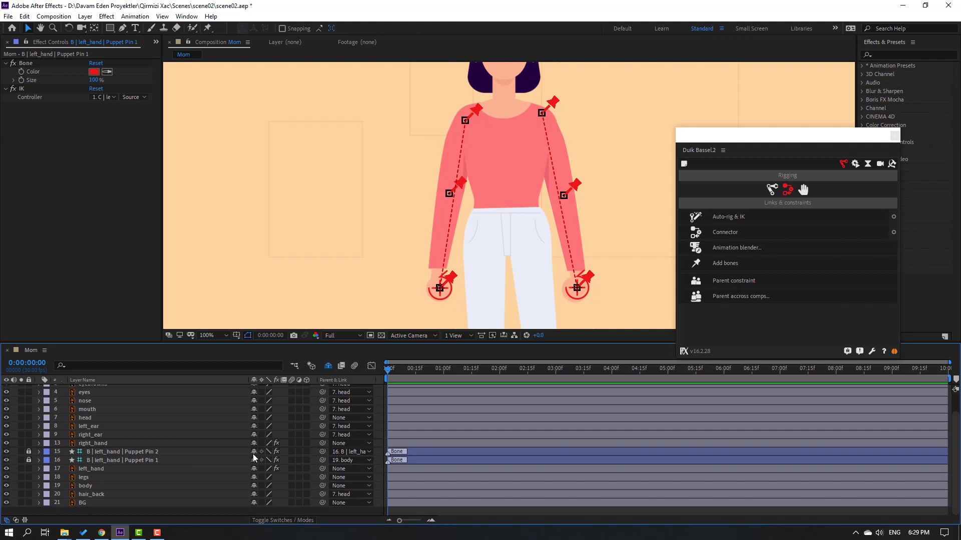
left_click(253, 452)
left_click(254, 452)
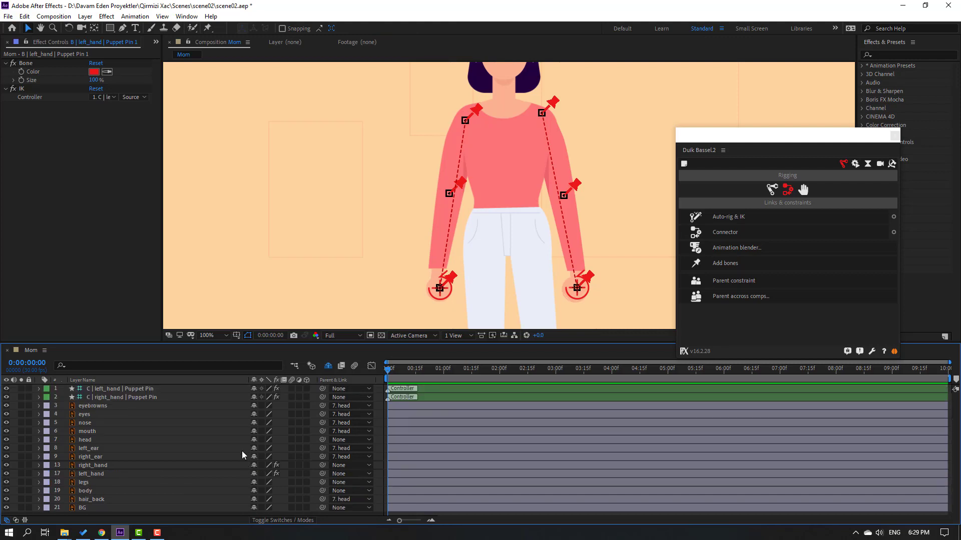
Rename the right arm's IK controller layer as right_hand.
left_click(140, 400)
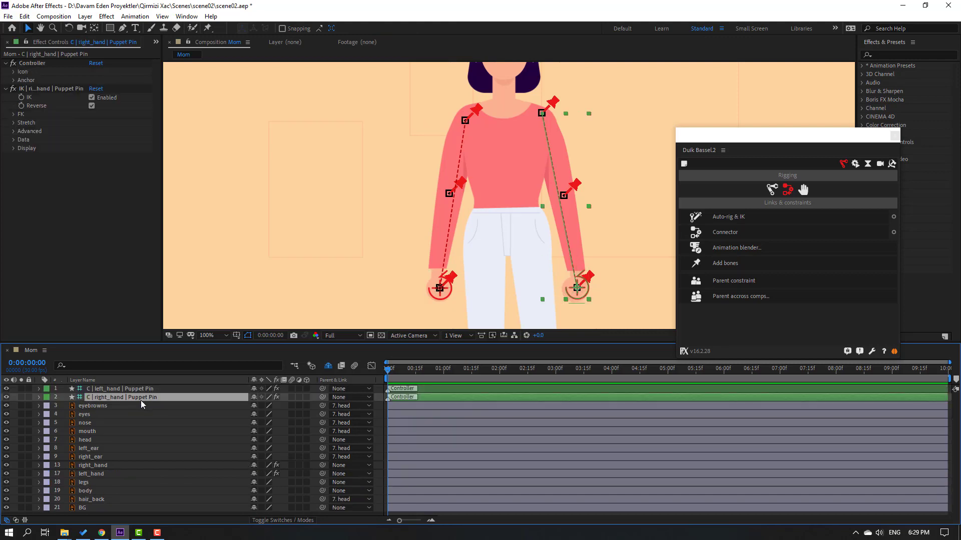
key("Return")
type("right_hand")
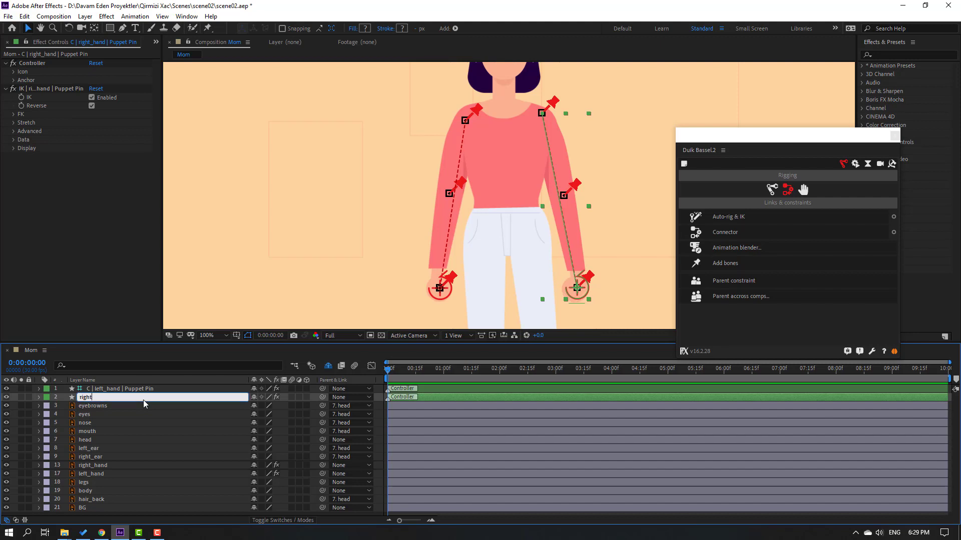
Rename the left arm's IK controller layer as left_hand.
left_click(112, 391)
key("Return")
key("BackSpace")
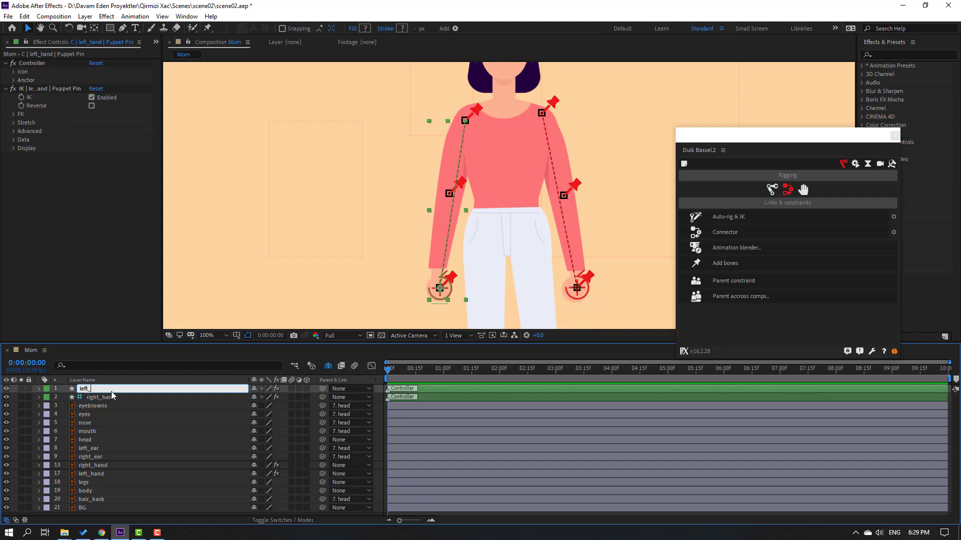
type("left_hand")
key("Return")
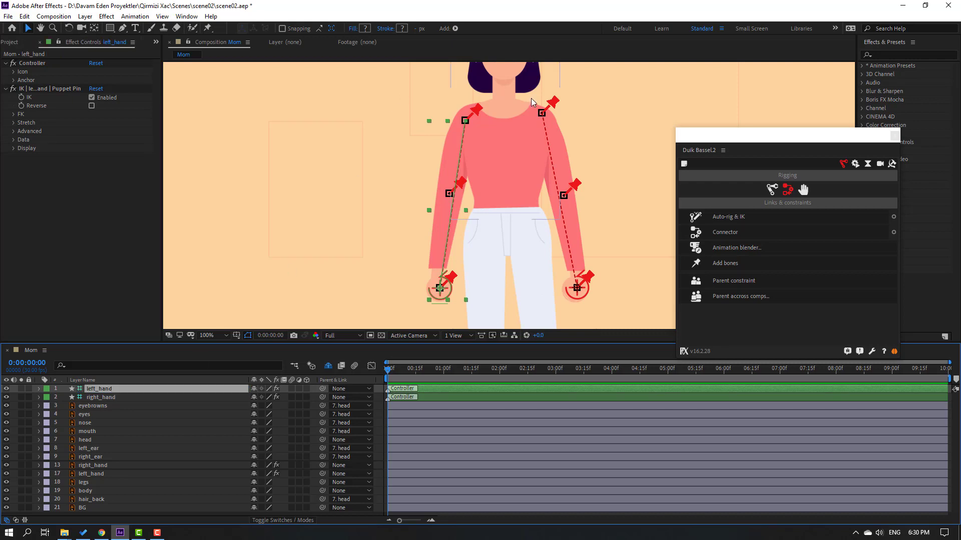
Show only the Position property of the eyebrowns, eyes, nose, mouth, head, left_ear, right_ear and hair_back layers, enlarging the timeline area to fit.
left_click_drag(531, 98, 492, 222)
left_click(492, 222)
scroll(392, 120, "up", 1)
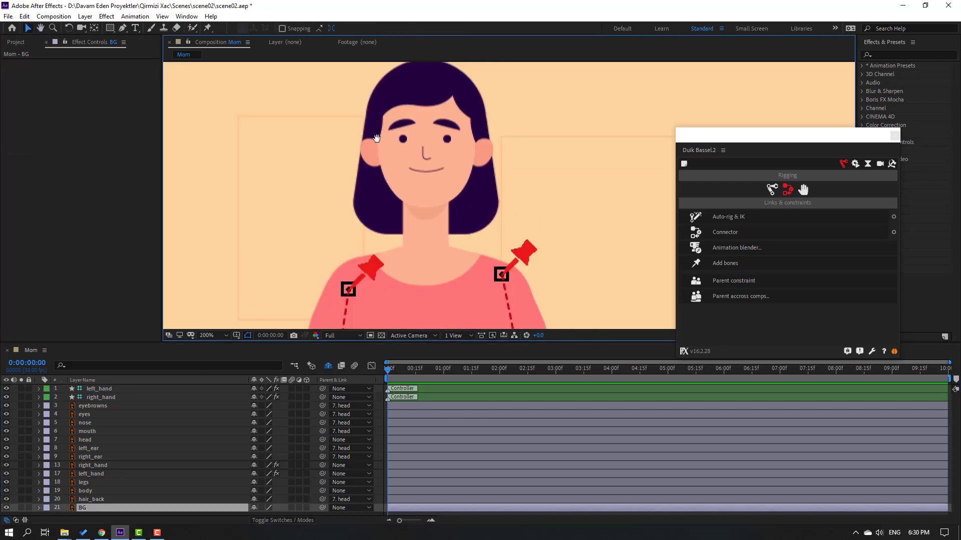
left_click_drag(376, 138, 410, 166)
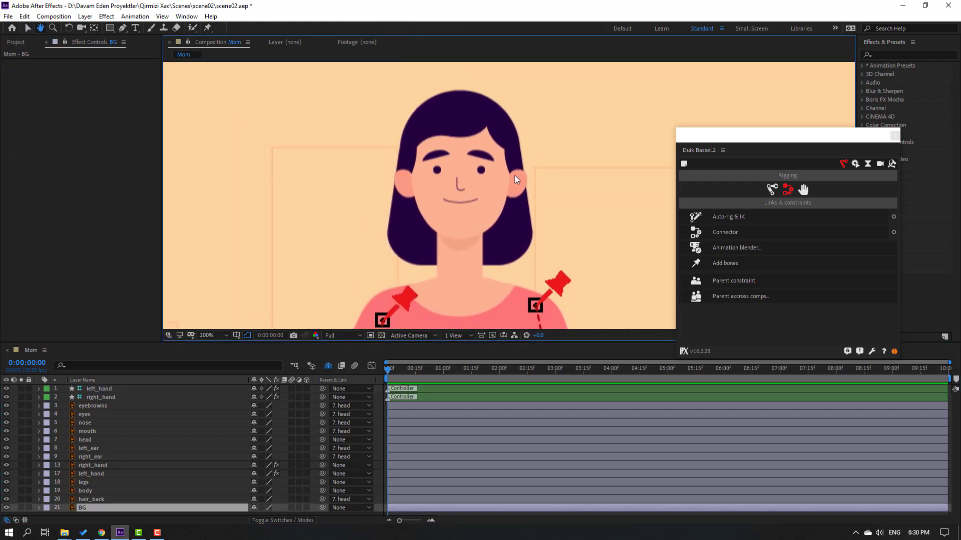
left_click(101, 406)
left_click(86, 415, "ctrl")
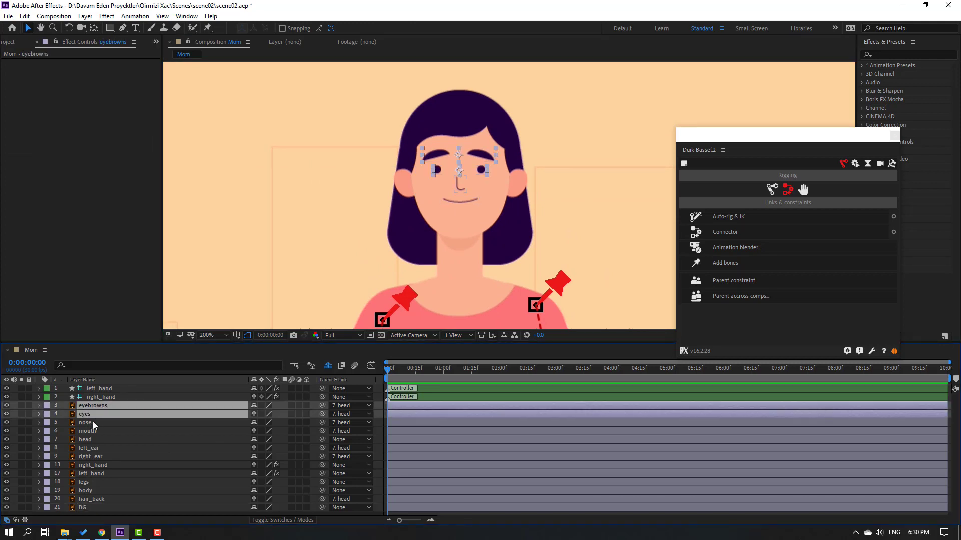
left_click(92, 423, "ctrl")
left_click(98, 431, "ctrl")
left_click(94, 440, "ctrl")
left_click(93, 449, "ctrl")
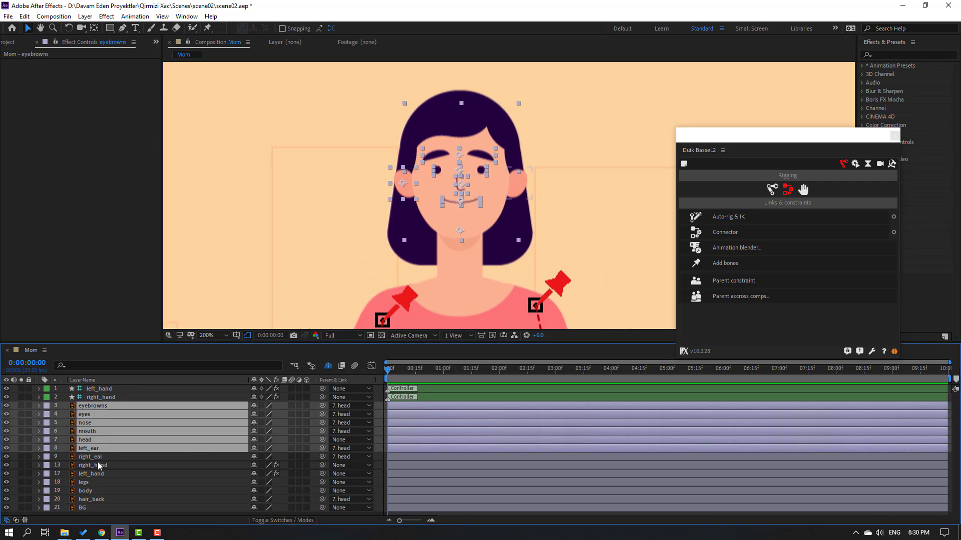
left_click(98, 457, "ctrl")
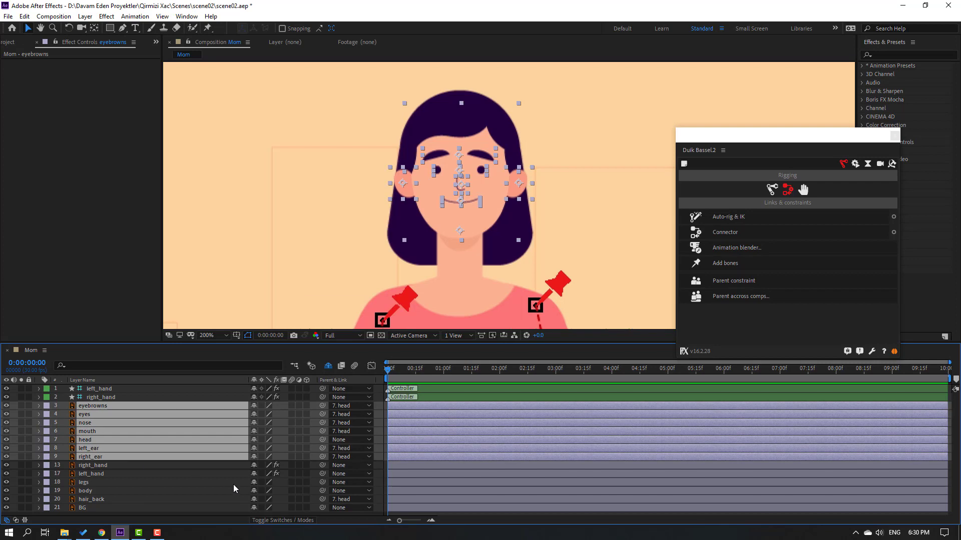
left_click(103, 499, "ctrl")
left_click_drag(331, 345, 311, 253)
key("p")
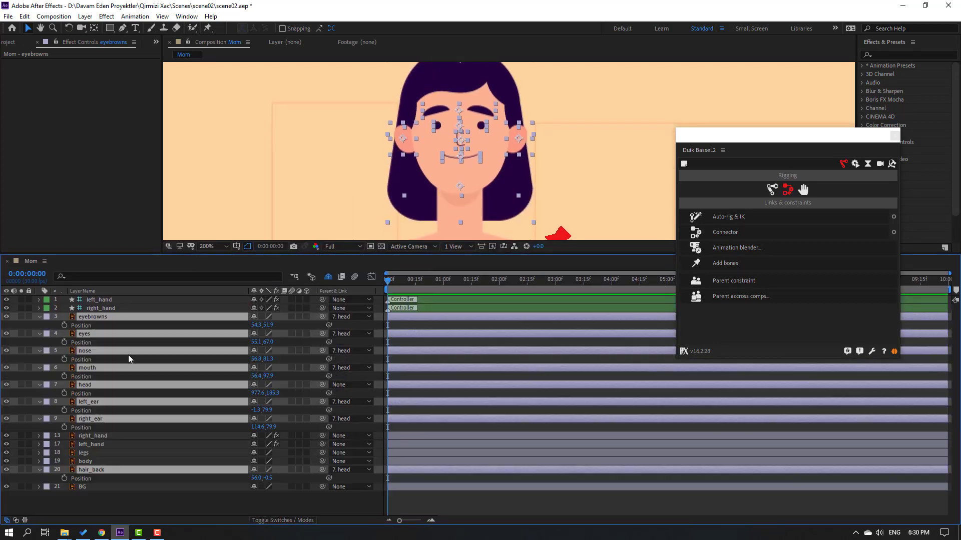
Separate the Position dimensions of the eyebrowns, eyes, nose and mouth layers into X and Y.
left_click(82, 327)
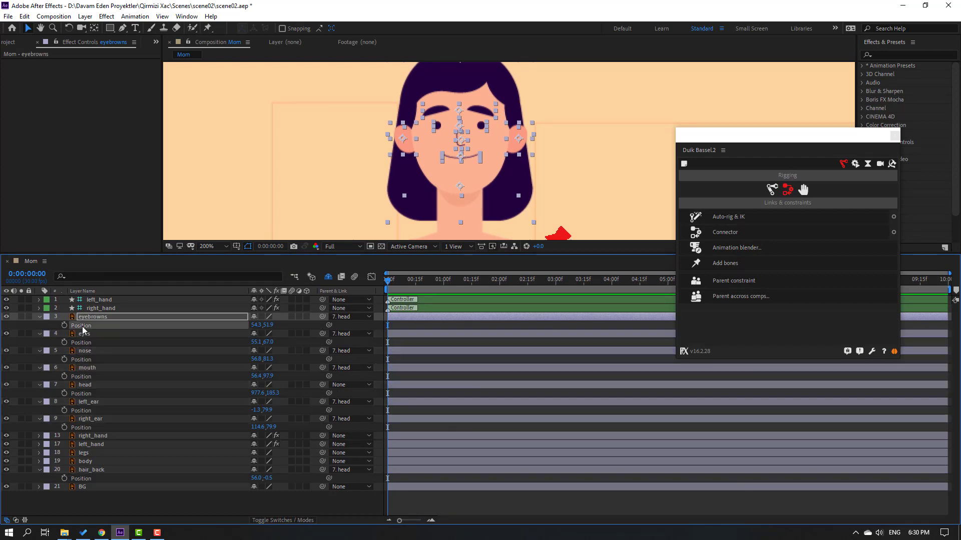
right_click(82, 328)
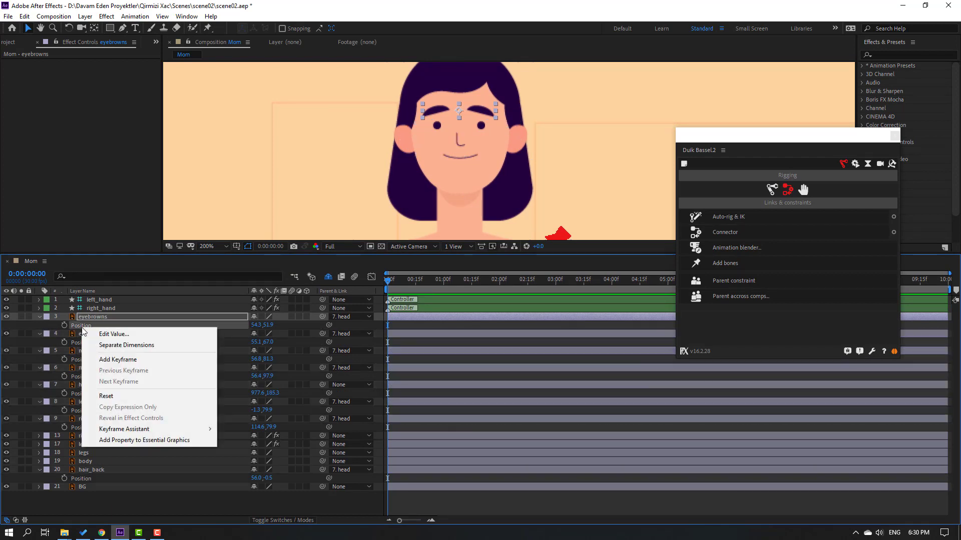
left_click(156, 345)
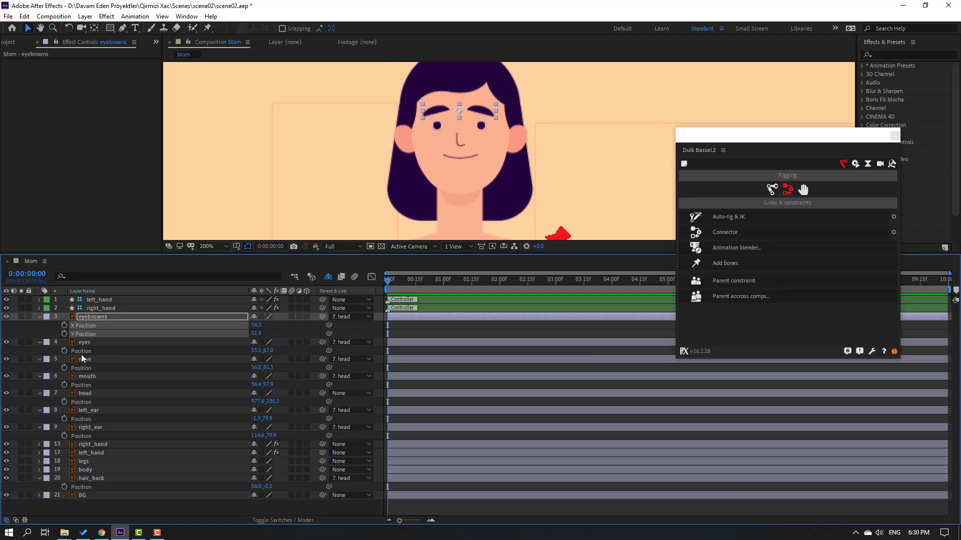
left_click(81, 352)
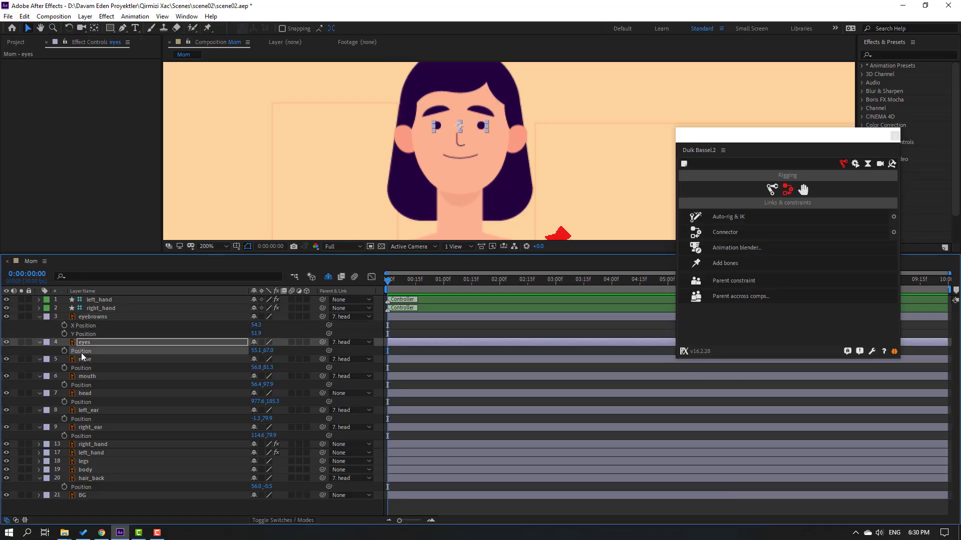
right_click(81, 352)
left_click(140, 370)
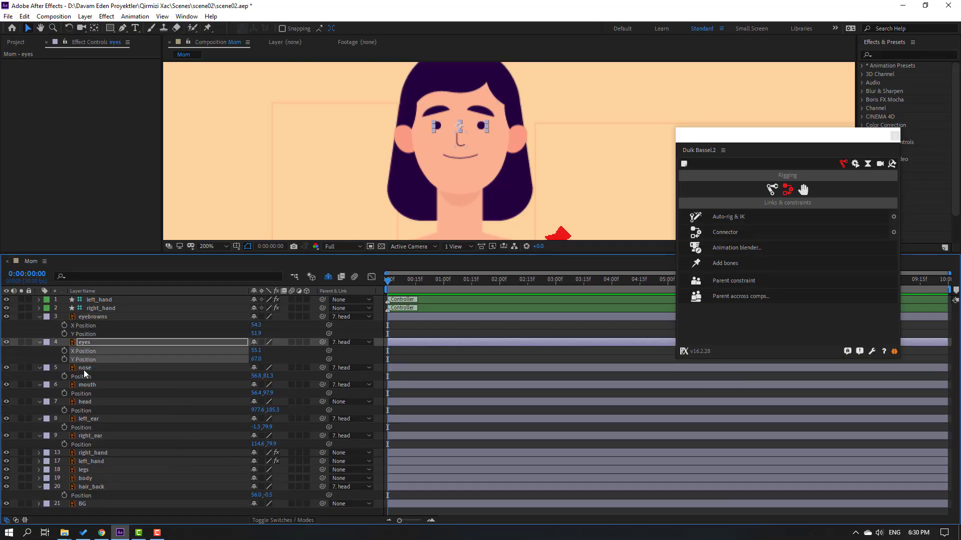
left_click(81, 377)
right_click(81, 379)
left_click(92, 395)
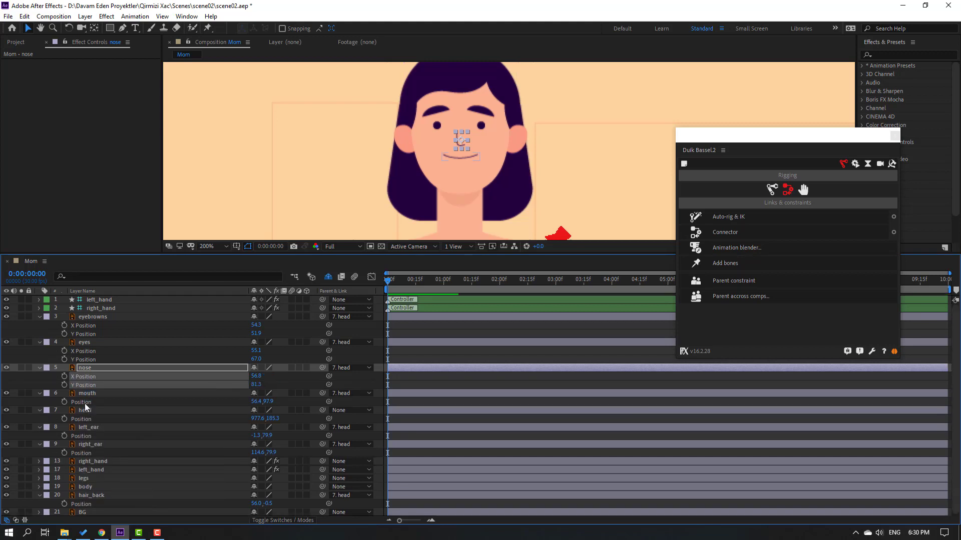
left_click(92, 404)
right_click(92, 403)
left_click(118, 424)
Separate the Position dimensions of the head, left_ear, right_ear and hair_back layers into X and Y.
left_click(82, 428)
right_click(82, 427)
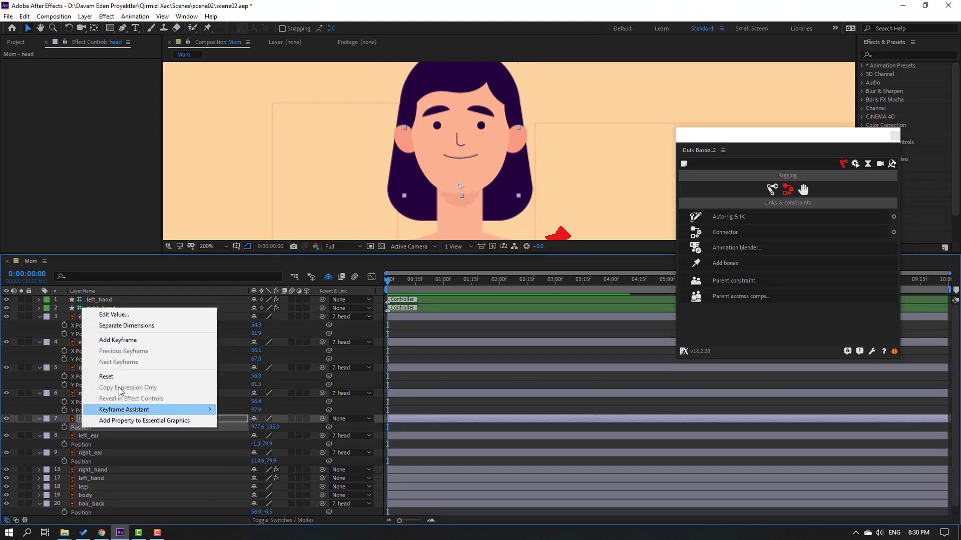
left_click(120, 328)
scroll(92, 444, "down", 1)
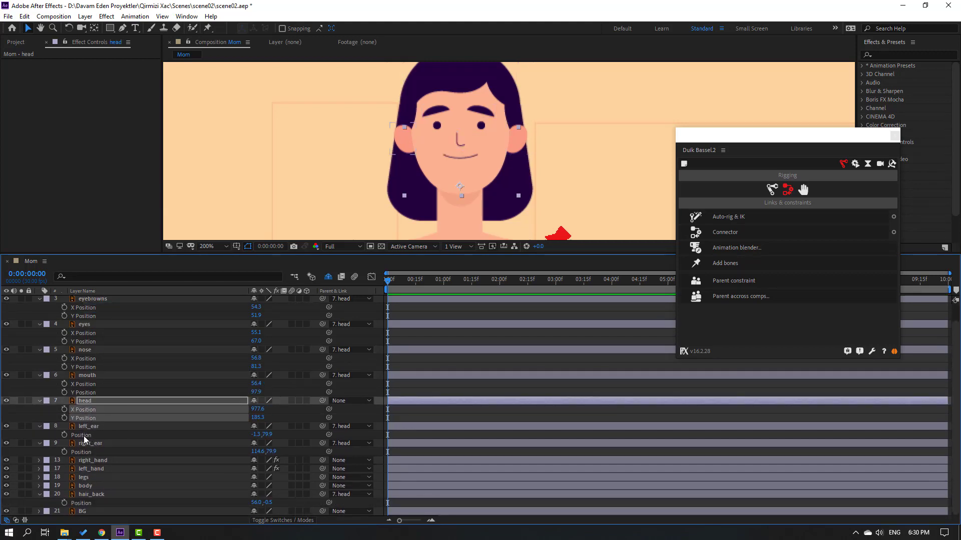
left_click(85, 439)
right_click(84, 439)
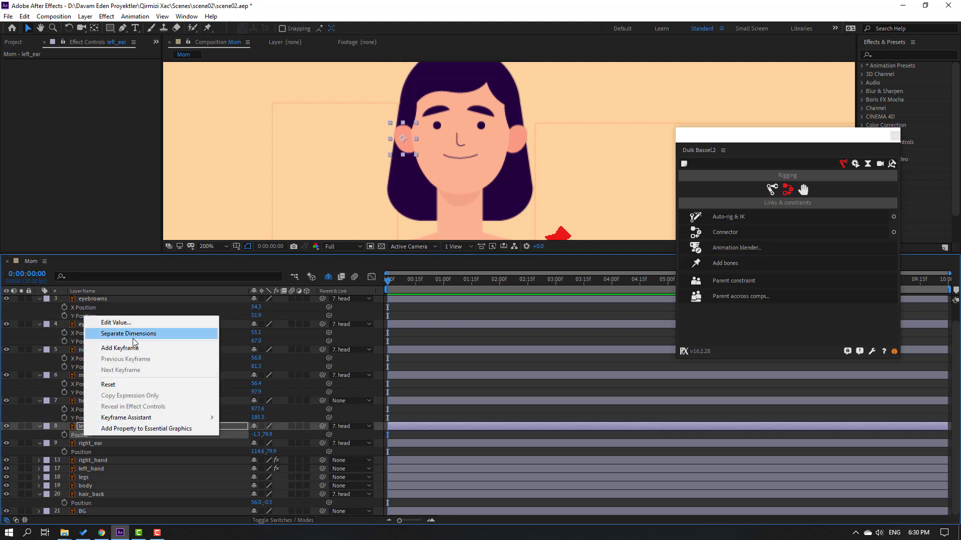
left_click(132, 333)
scroll(95, 448, "down", 1)
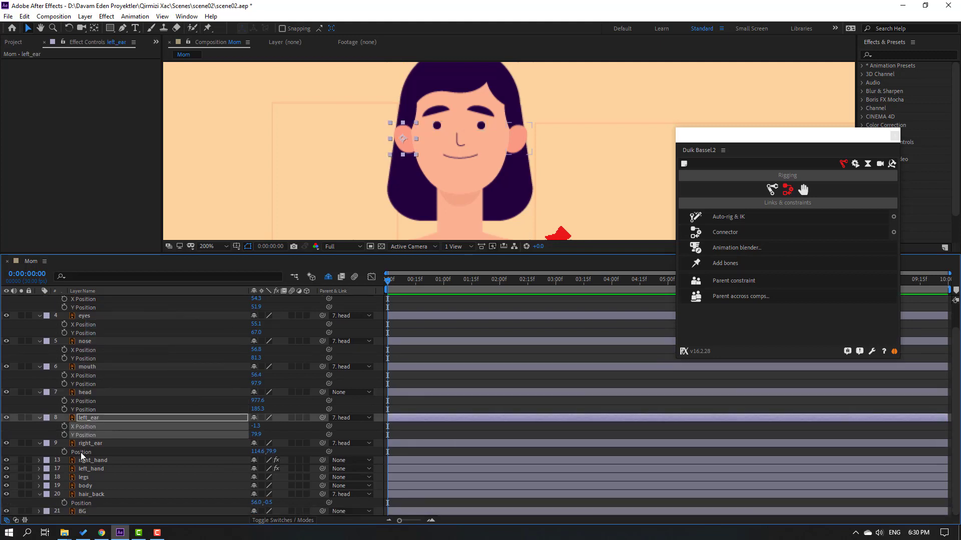
left_click(80, 452)
right_click(80, 452)
left_click(145, 350)
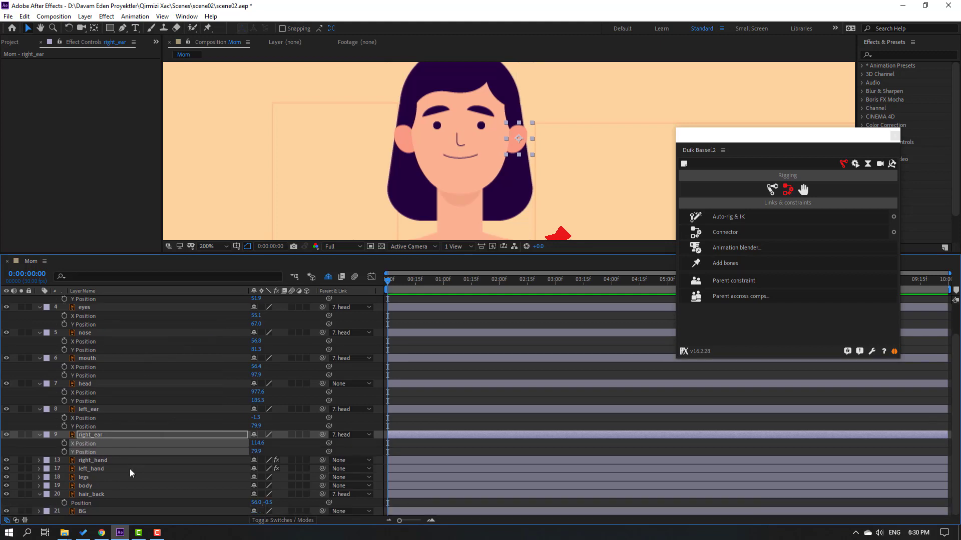
right_click(84, 503)
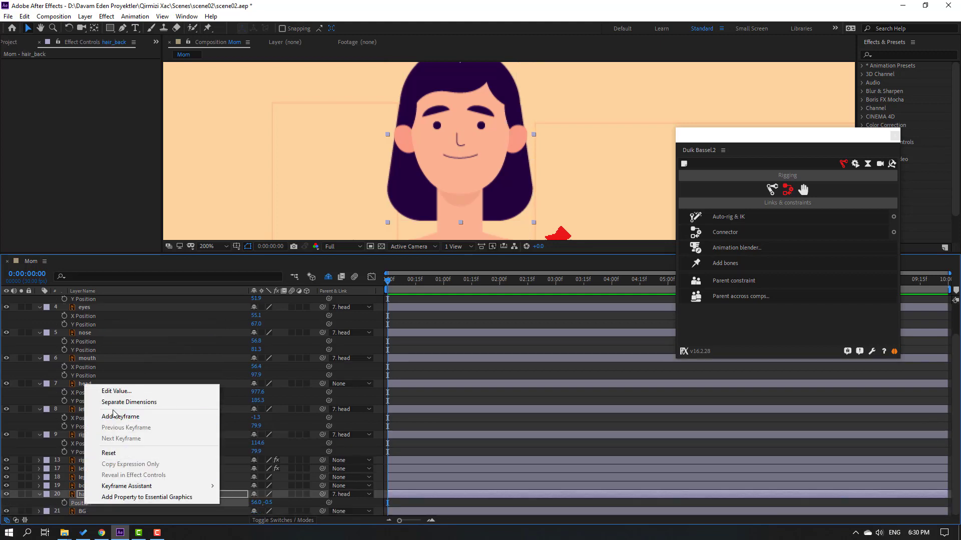
left_click(152, 404)
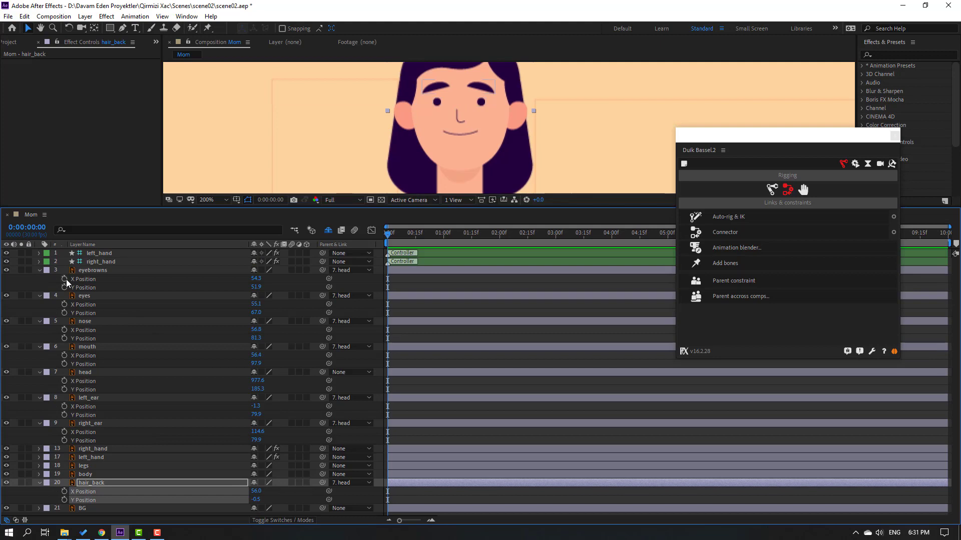
Keyframe the X and Y Position of every face part, the head, both ears and hair_back at frames 0 and 10.
left_click_drag(64, 279, 65, 441)
left_click_drag(64, 499, 64, 491)
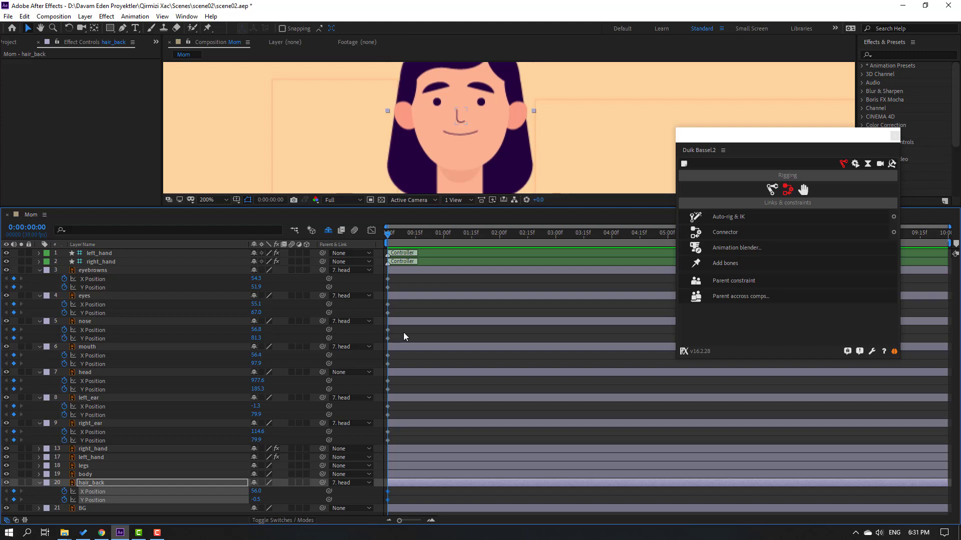
left_click(42, 229)
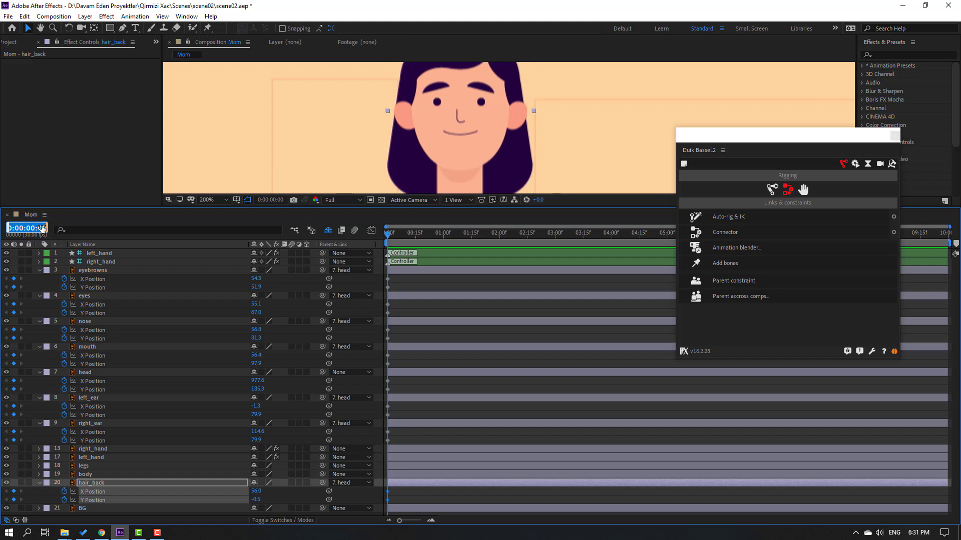
type("+10")
key("Return")
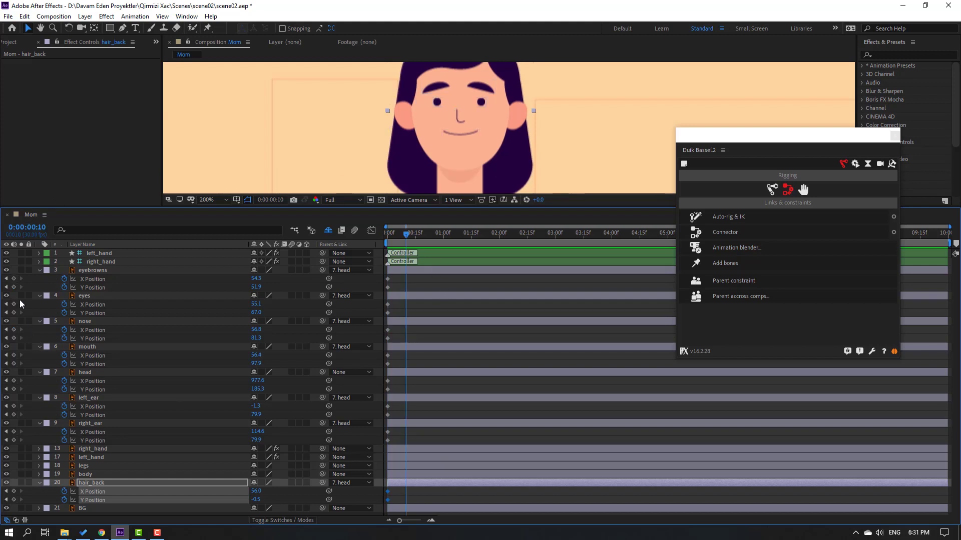
left_click_drag(13, 279, 17, 456)
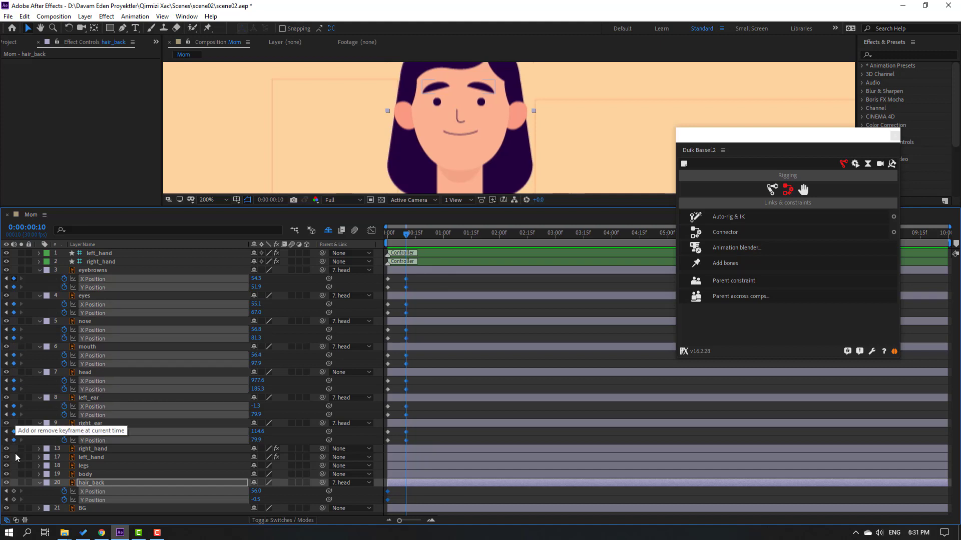
left_click_drag(15, 501, 14, 500)
Add X and Y Position keyframes at frame 20 for all the head parts, and clear the selection.
key("shift+Page_Down")
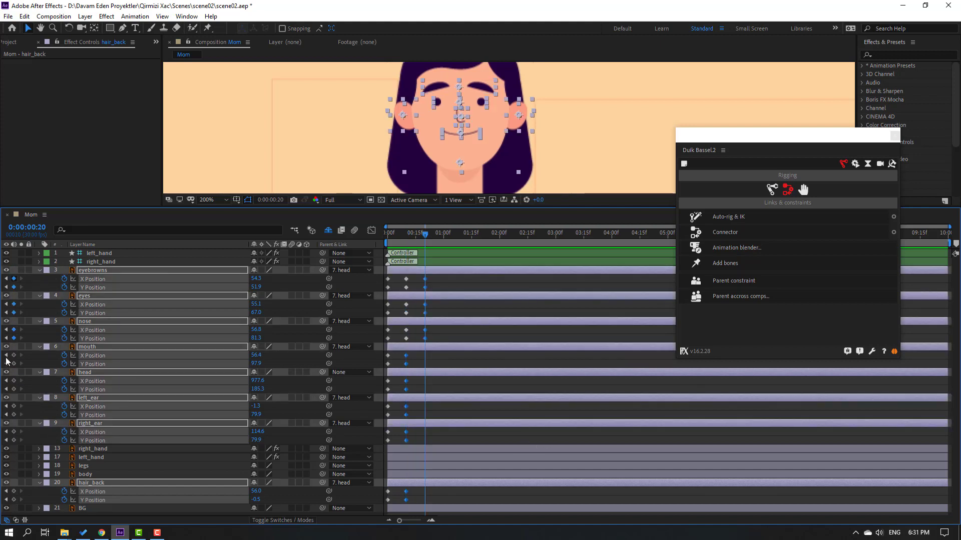
left_click_drag(14, 355, 14, 433)
left_click(15, 499)
left_click(439, 284)
At frame 0, set the X Position of eyebrowns to 71.3, eyes to 74.1, nose to 77.8 and mouth to 79.4.
left_click_drag(413, 234, 386, 235)
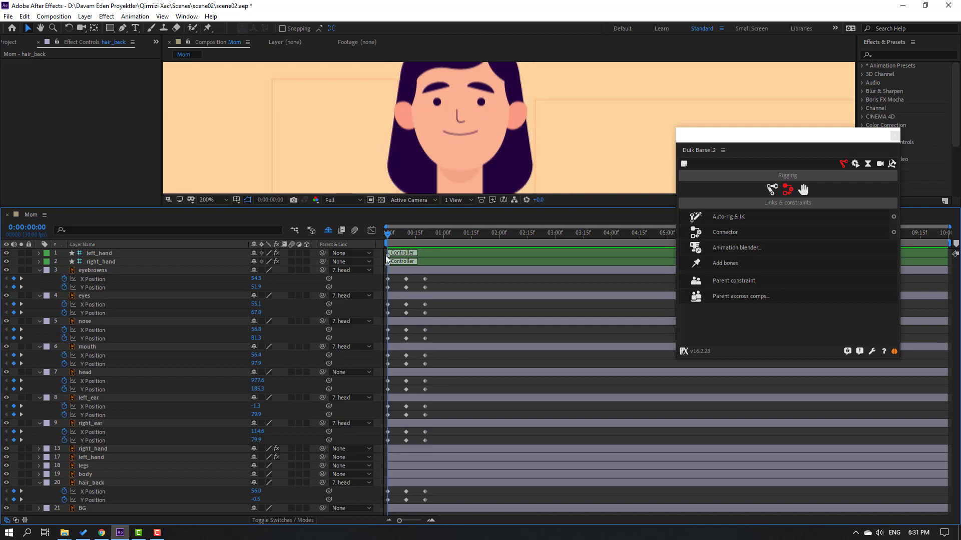
left_click(92, 280)
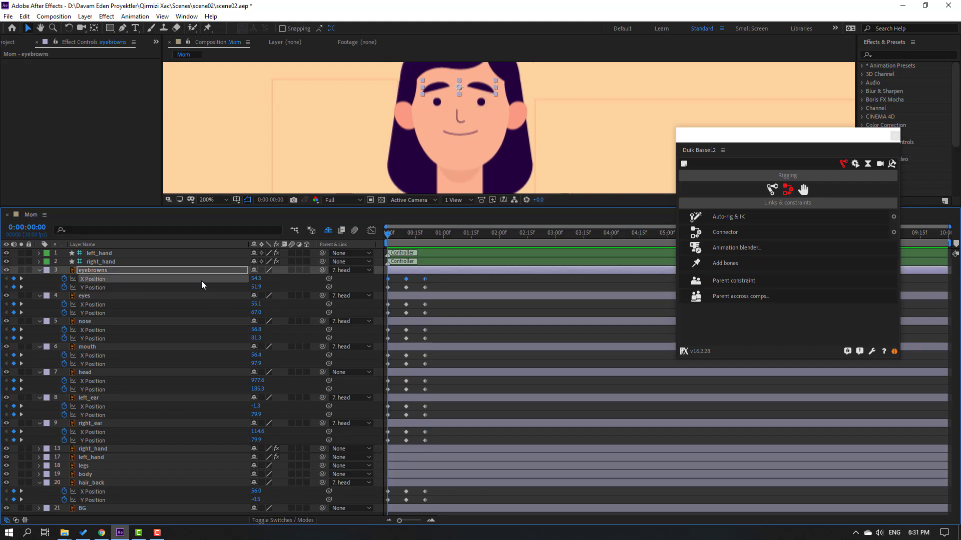
left_click(279, 281)
left_click_drag(259, 278, 264, 355)
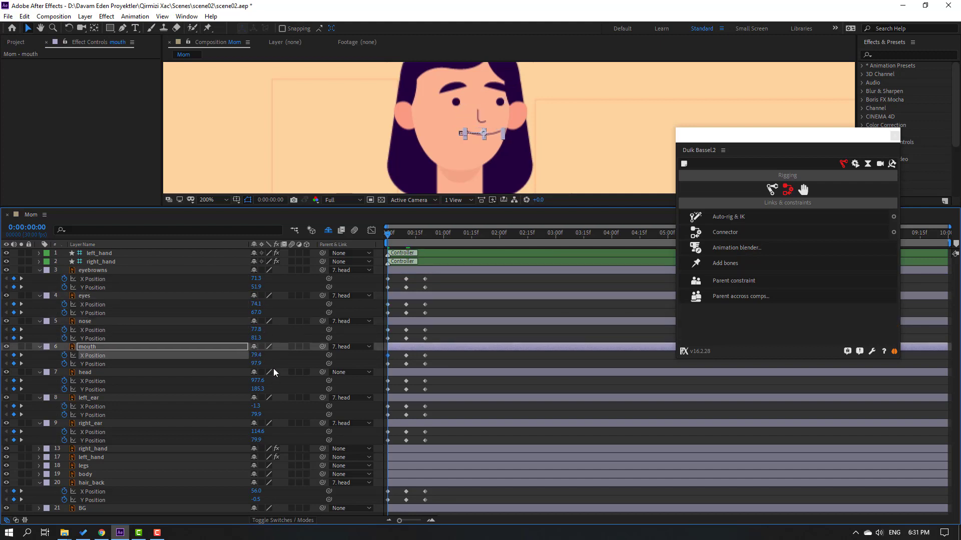
Remove the X and Y Position keyframes from the head layer, collapse its properties and deselect it.
left_click(85, 373)
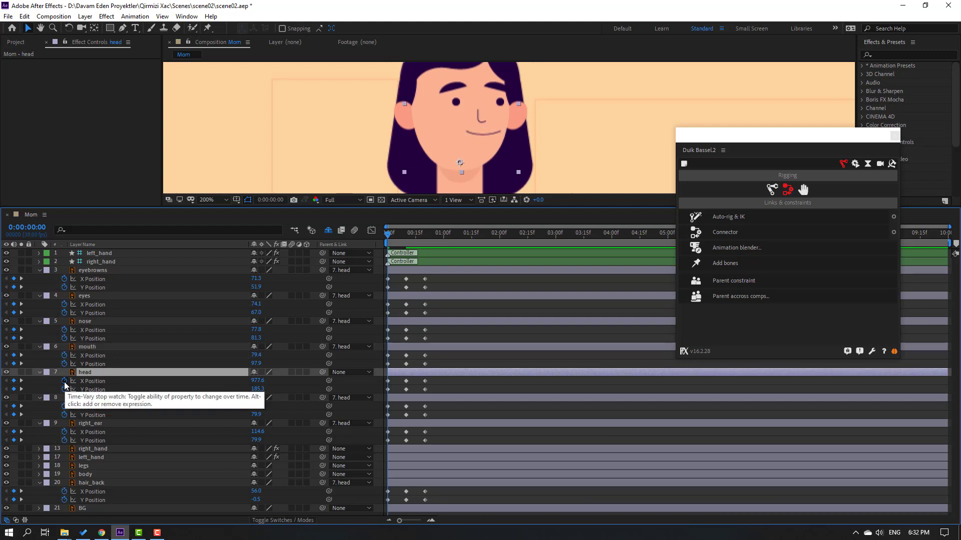
left_click(64, 380)
left_click(64, 389)
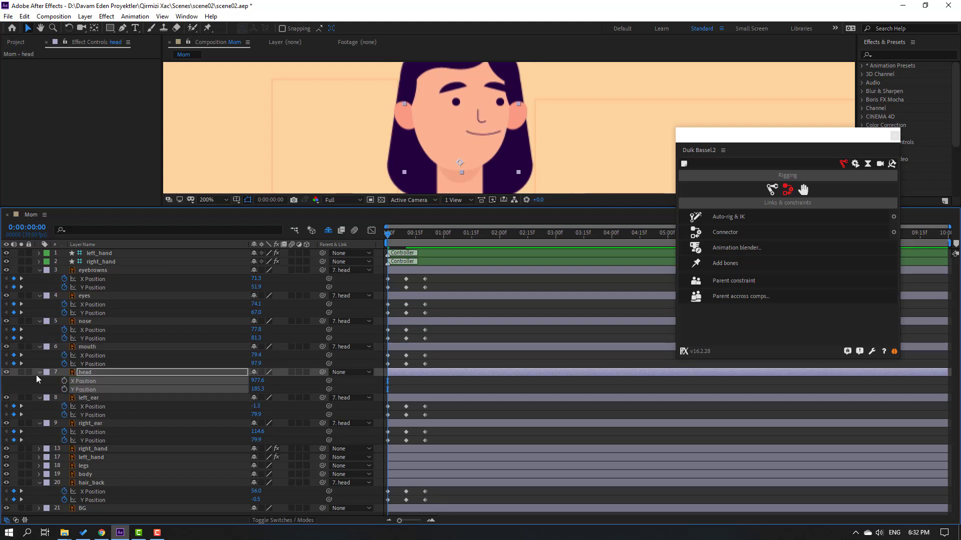
left_click(39, 374)
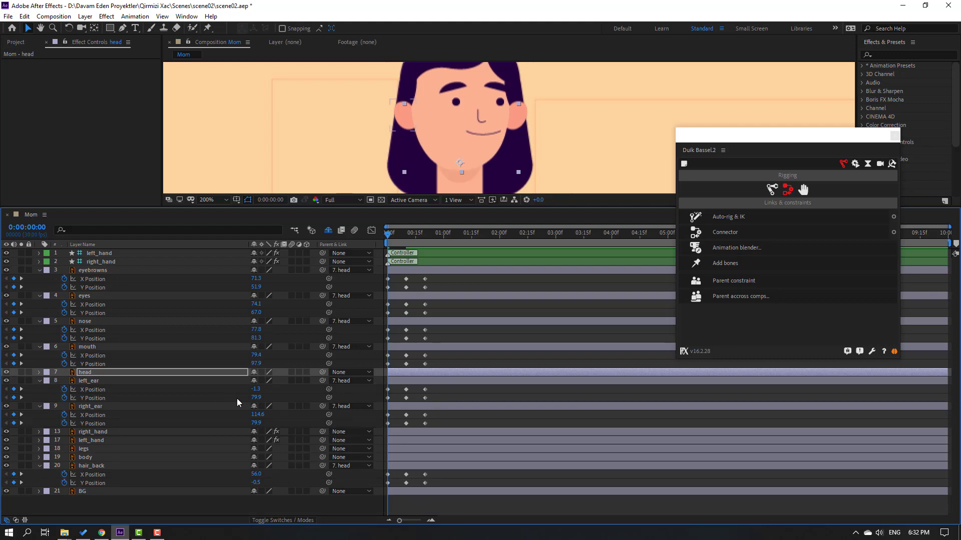
left_click(149, 393)
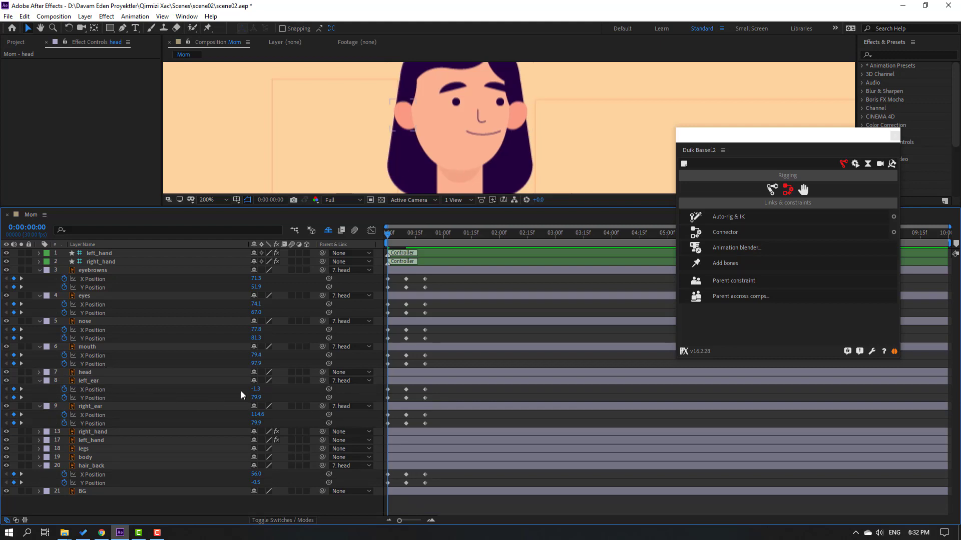
Set the left_ear layer's X Position to 4.7 at frame 0.
left_click(255, 391)
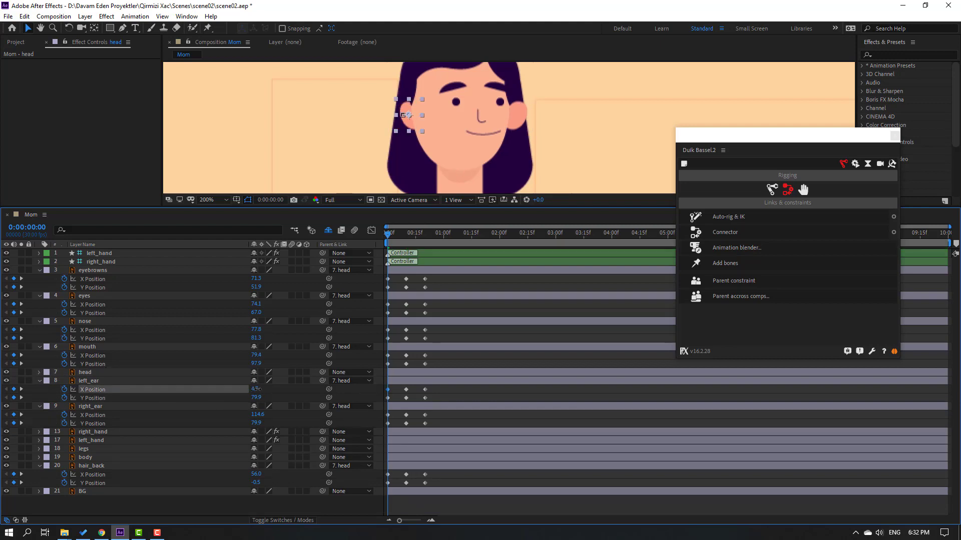
left_click_drag(258, 389, 257, 390)
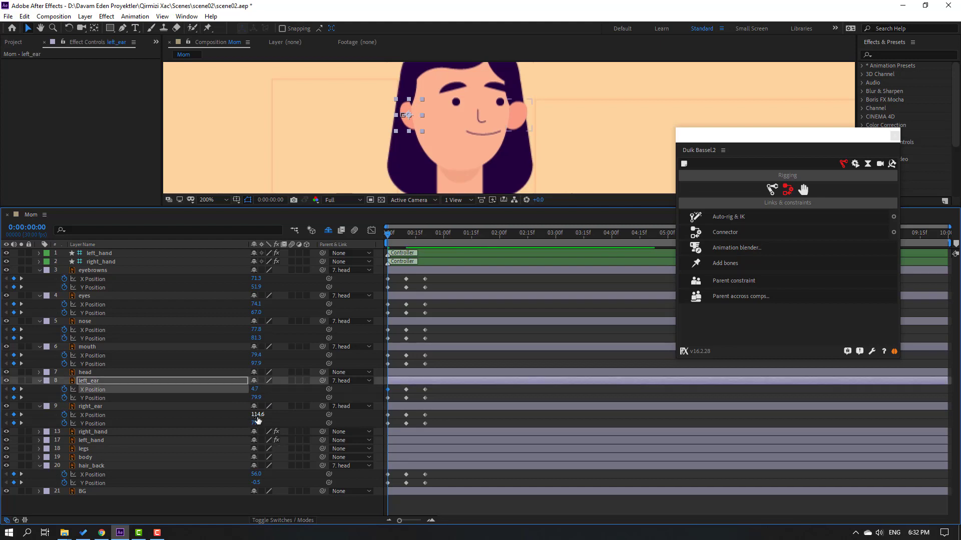
At frame 0, set the X Position of right_ear to 111.6 and of hair_back to 58.0.
left_click_drag(258, 415, 256, 415)
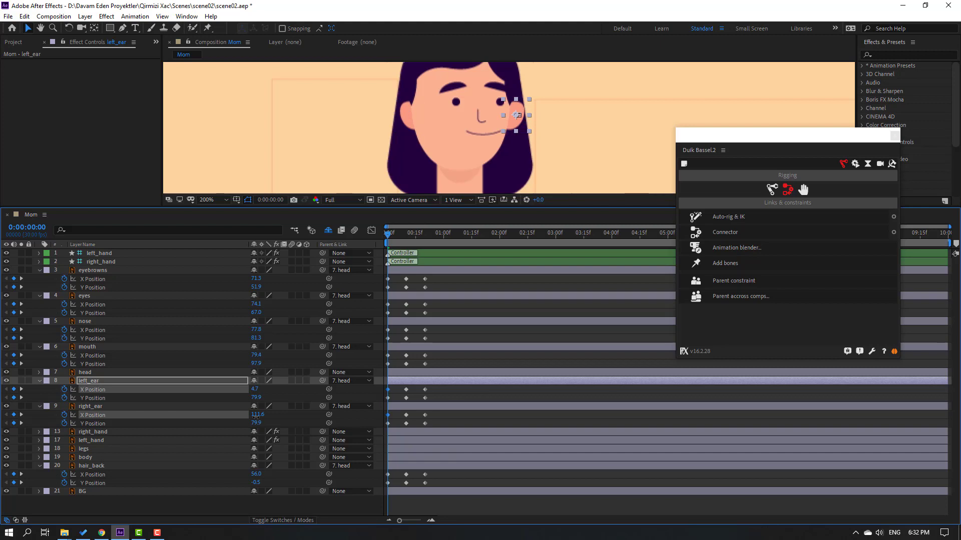
left_click(256, 415)
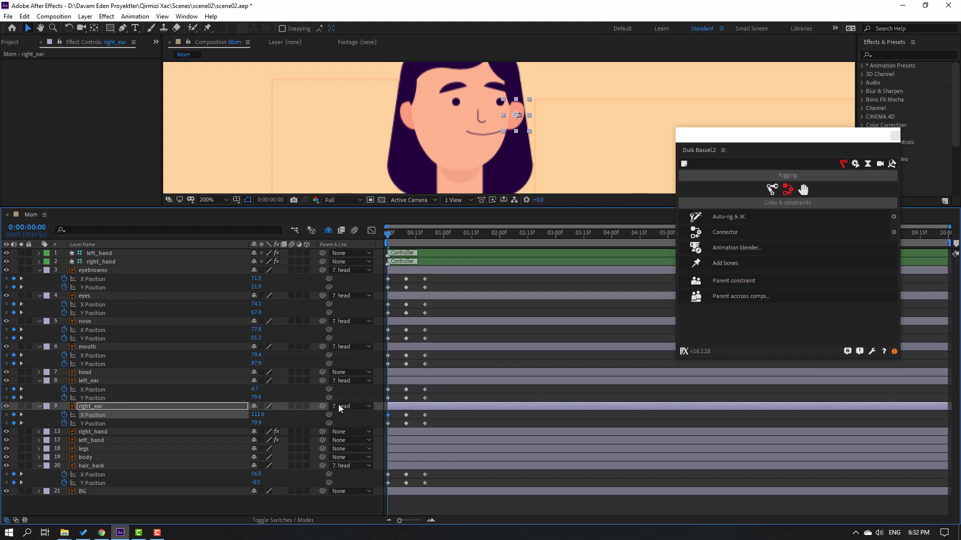
left_click(206, 503)
left_click_drag(256, 474, 256, 475)
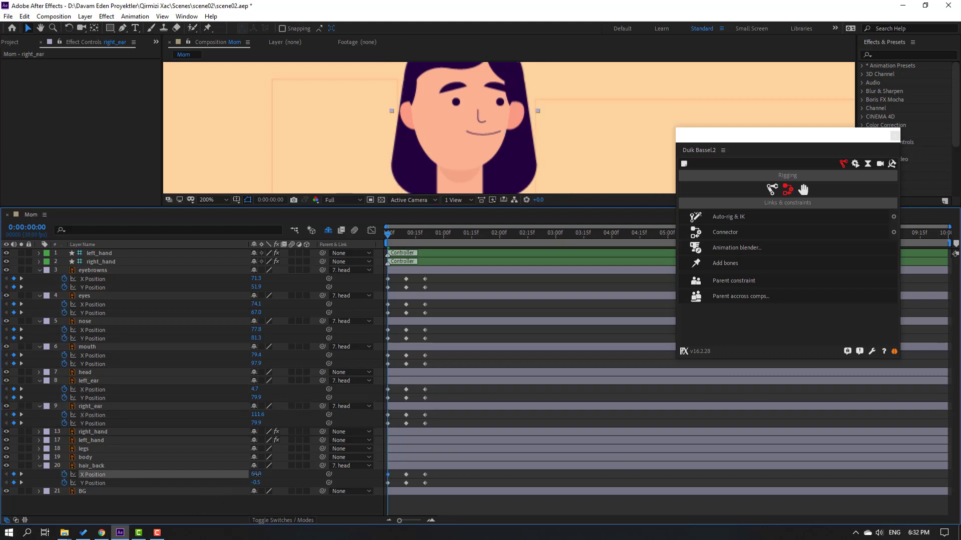
left_click(434, 143)
scroll(394, 124, "down", 4)
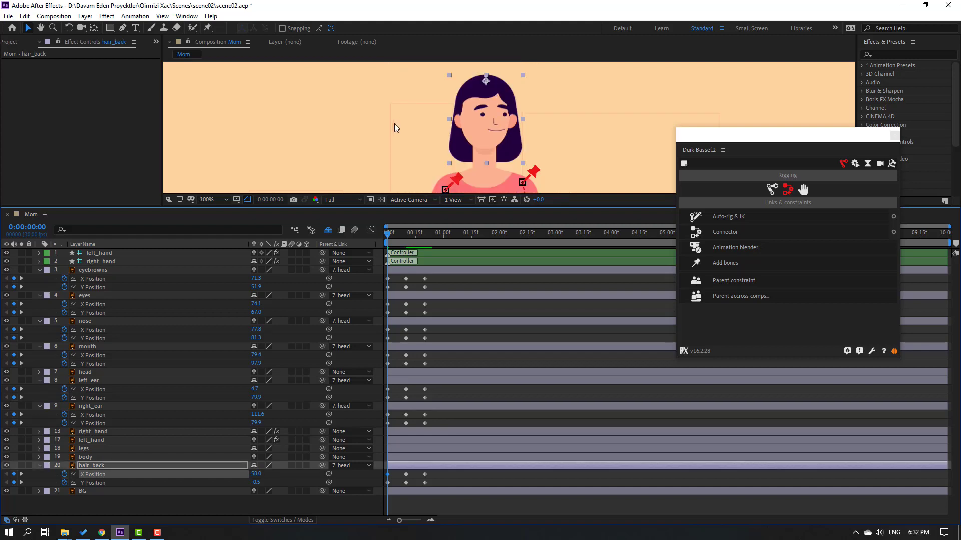
scroll(494, 140, "up", 4)
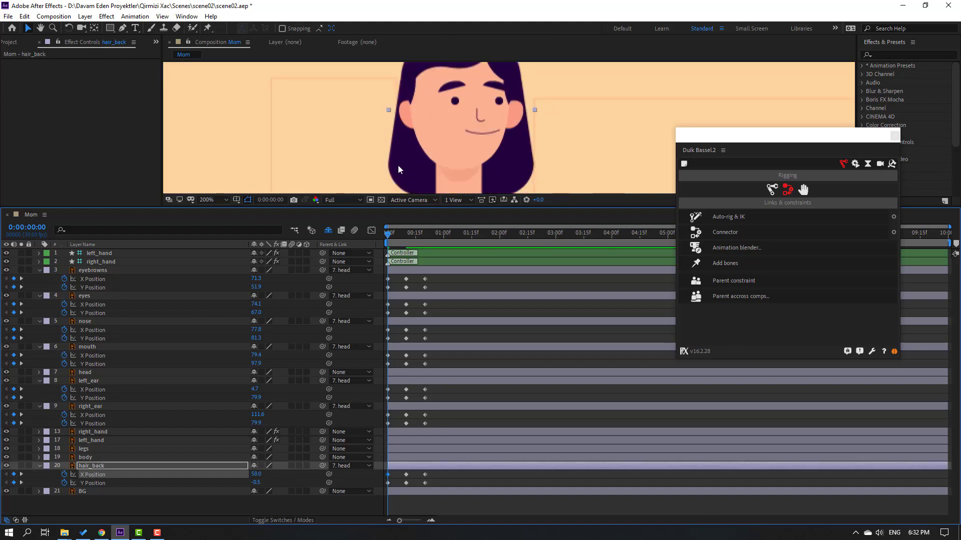
At frame 20, set X Position: eyebrowns 36.3, eyes 36.1, nose 38.8, mouth 39.4, left_ear 0.7, right_ear 109.6, hair_back 53.0; preview the head turn.
left_click_drag(388, 233, 427, 235)
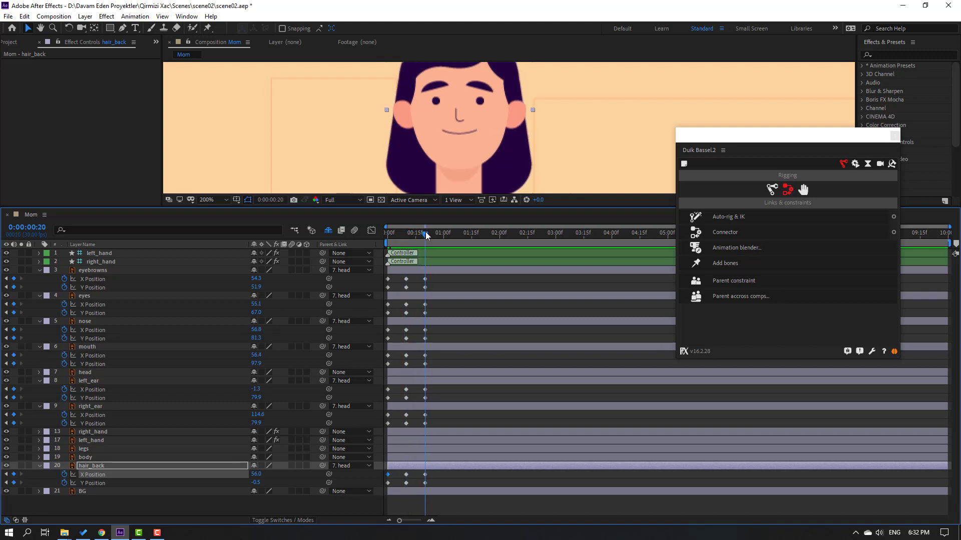
left_click_drag(255, 278, 255, 415)
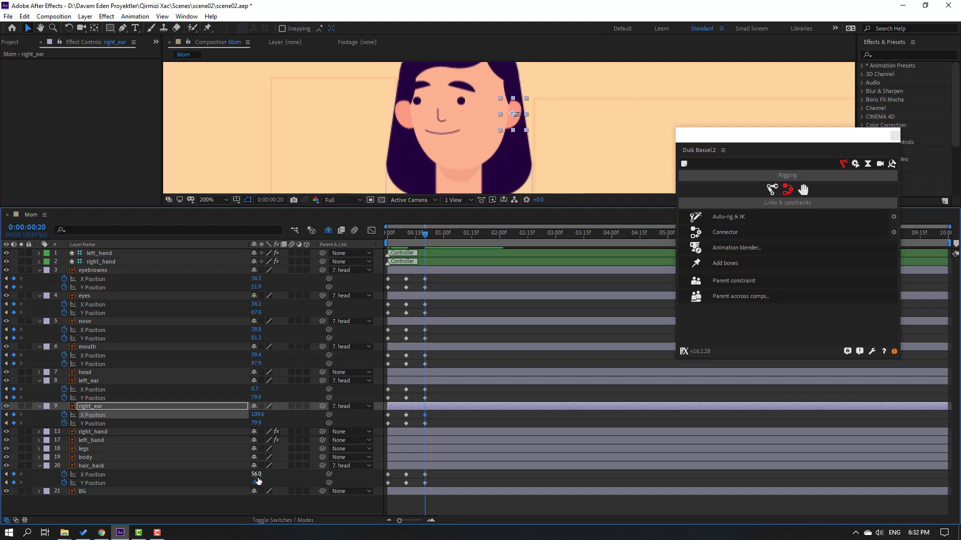
left_click_drag(255, 474, 252, 474)
scroll(543, 155, "down", 2)
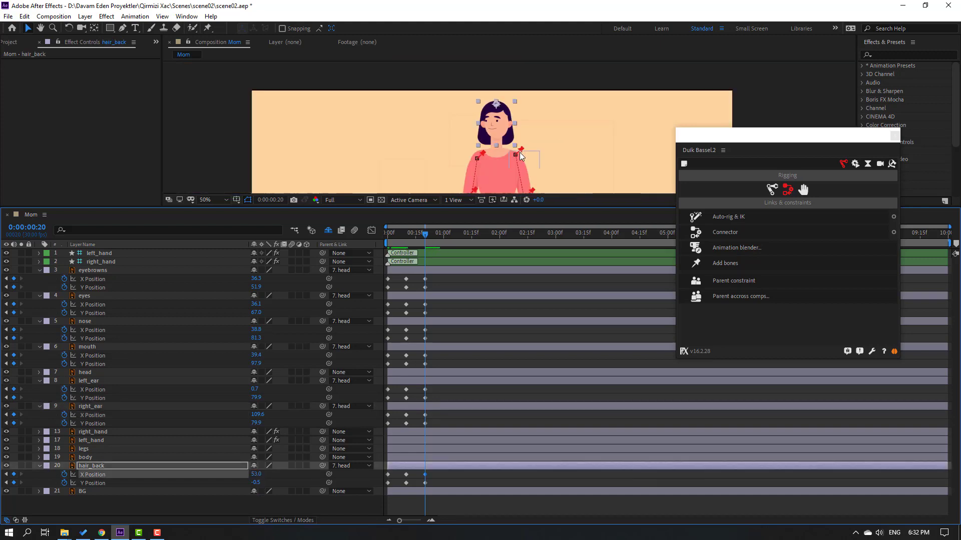
scroll(545, 156, "up", 1)
key("space")
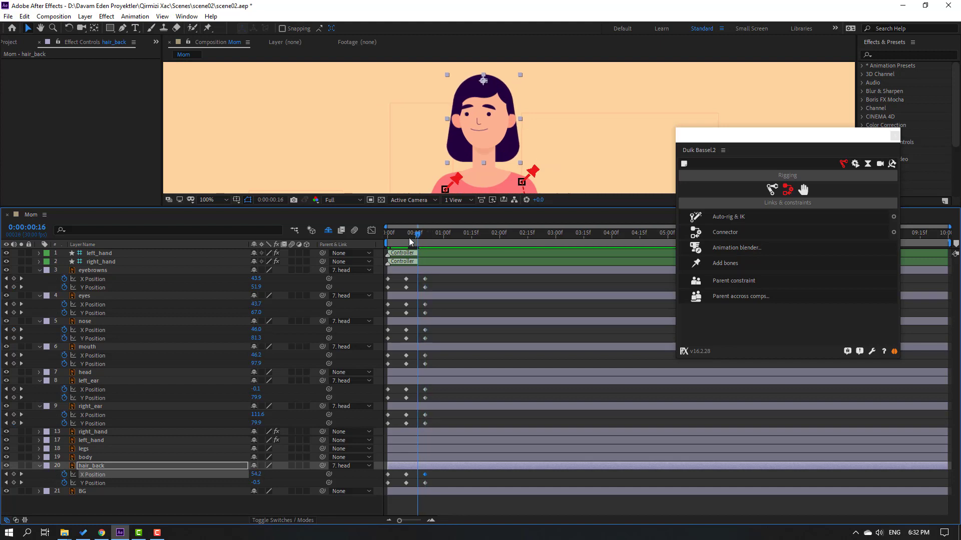
key("space")
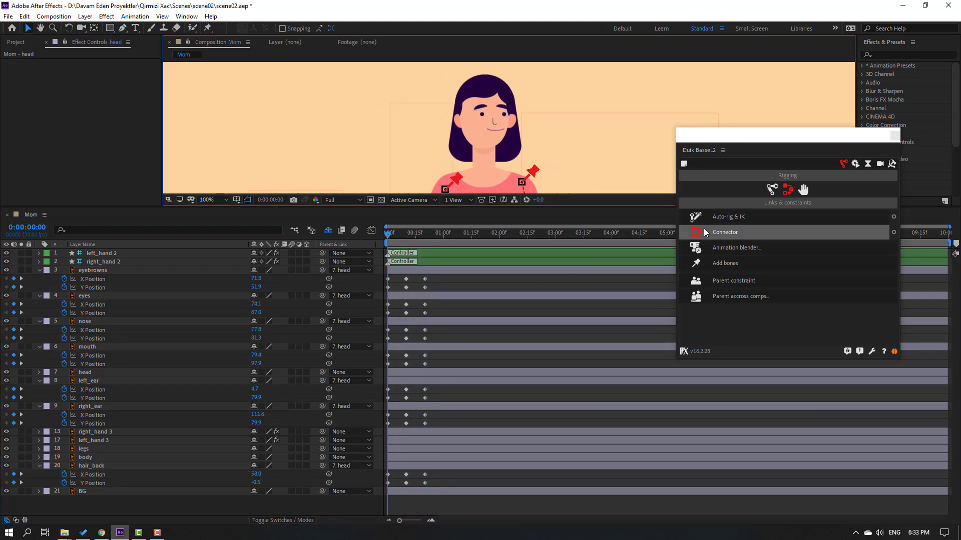
Create a 2D slider controller with Duik's Connector.
left_click(893, 233)
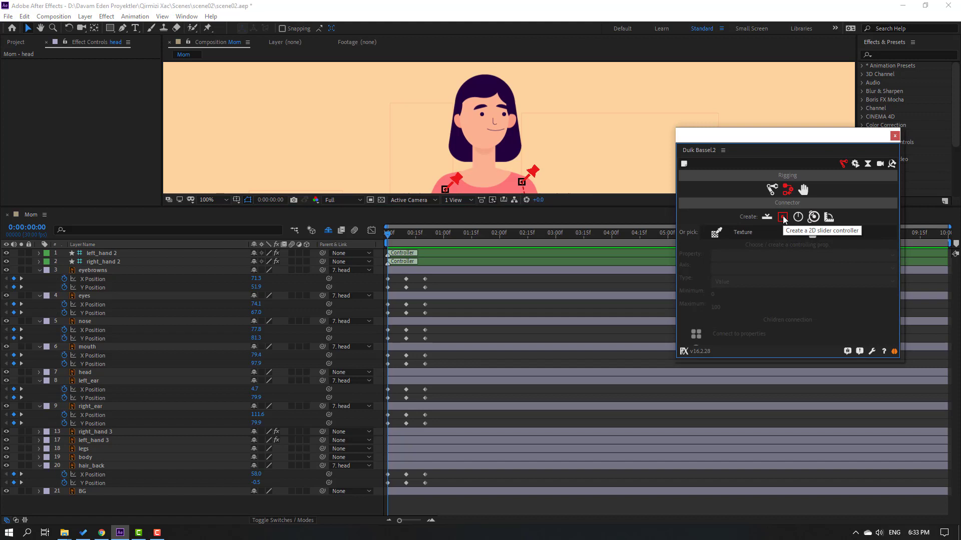
left_click(783, 217)
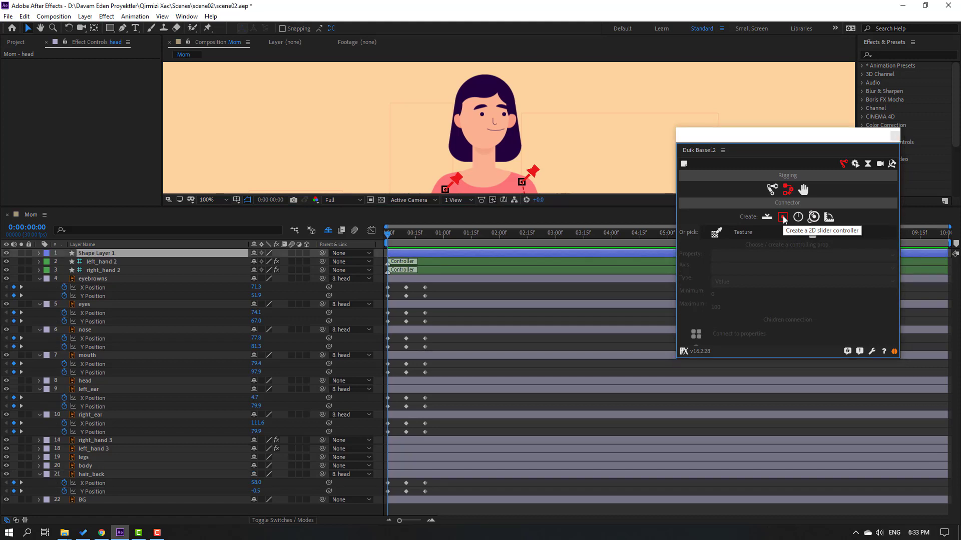
scroll(440, 152, "down", 4)
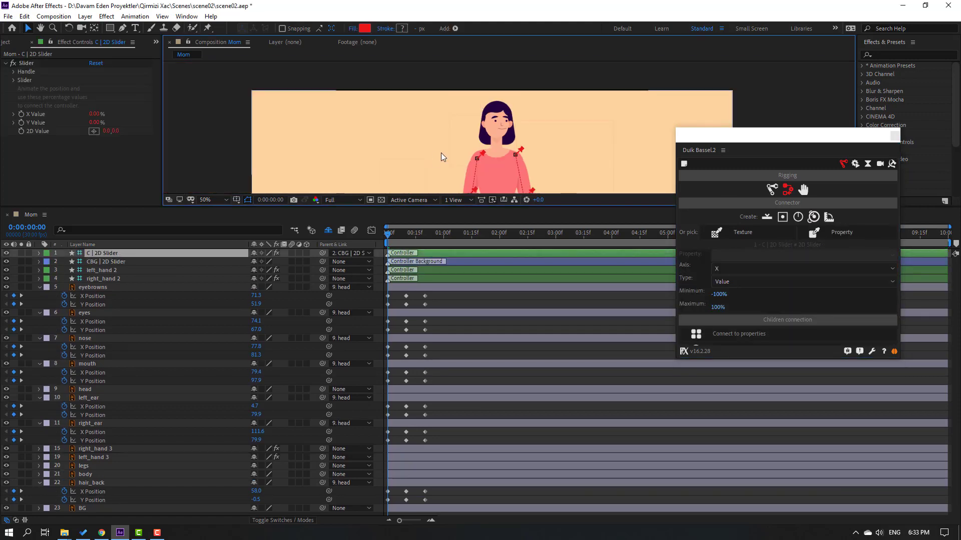
scroll(448, 153, "up", 2)
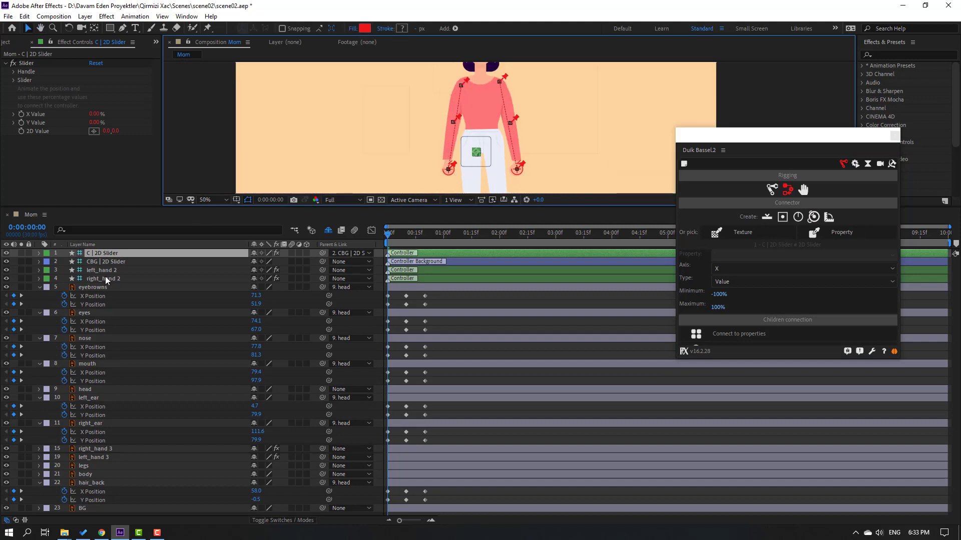
Move the 2D slider's background beside the character's head, scale it to 177%, and deselect it.
left_click(463, 155)
left_click_drag(464, 154, 393, 113)
left_click_drag(415, 105, 429, 135)
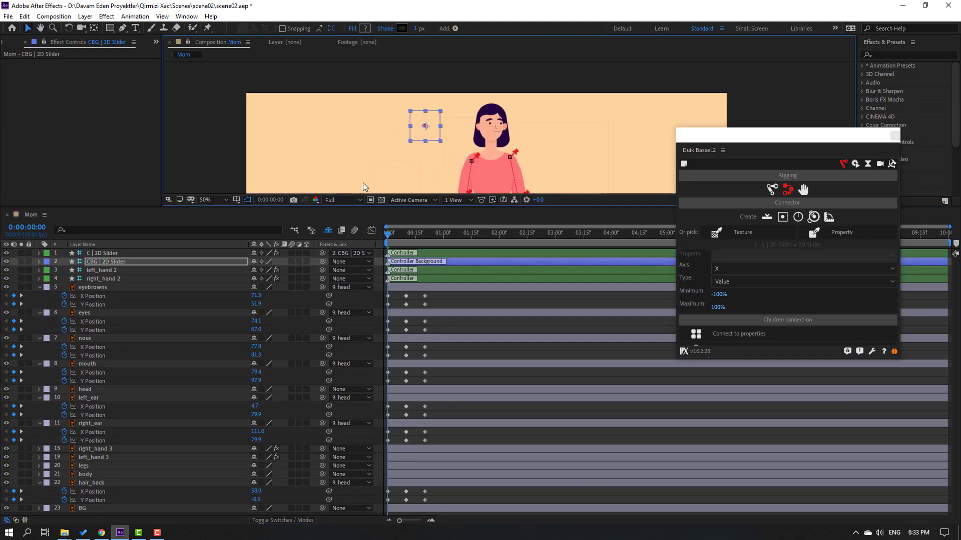
key("s")
left_click_drag(264, 273, 365, 161)
left_click_drag(442, 138, 441, 147)
left_click(504, 87)
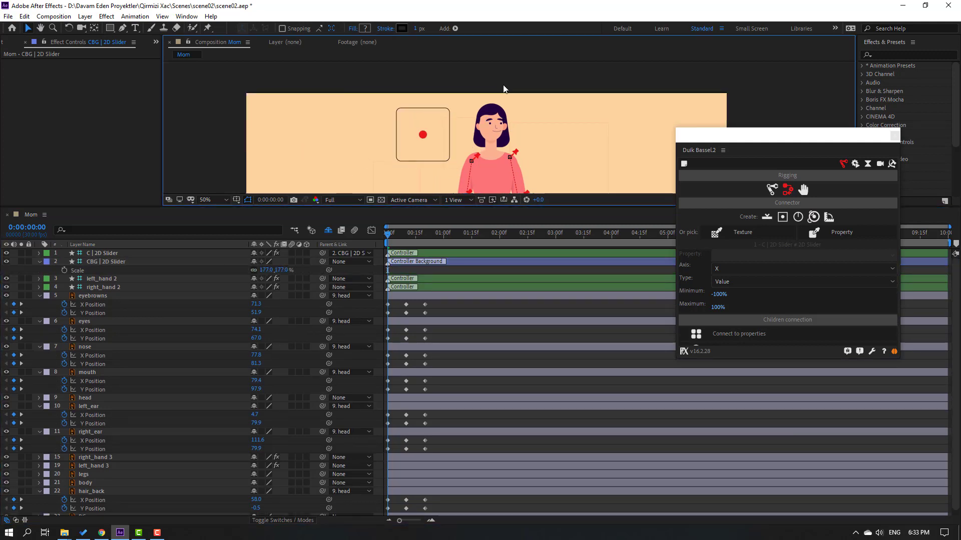
scroll(514, 140, "up", 2)
scroll(523, 140, "down", 2)
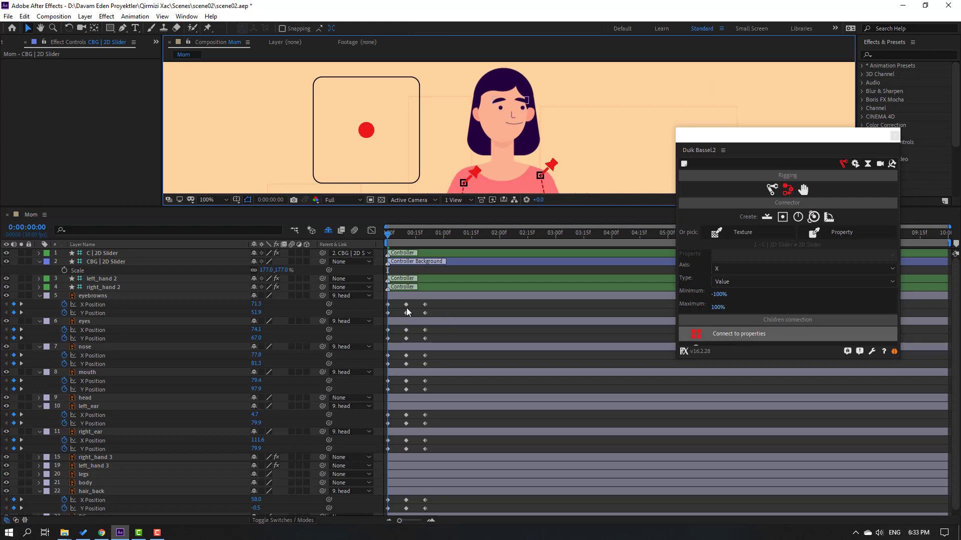
Connect the X Position keyframes of eyebrowns, eyes, nose, mouth, both ears and hair_back to the 2D slider's X axis.
left_click_drag(431, 302, 376, 307)
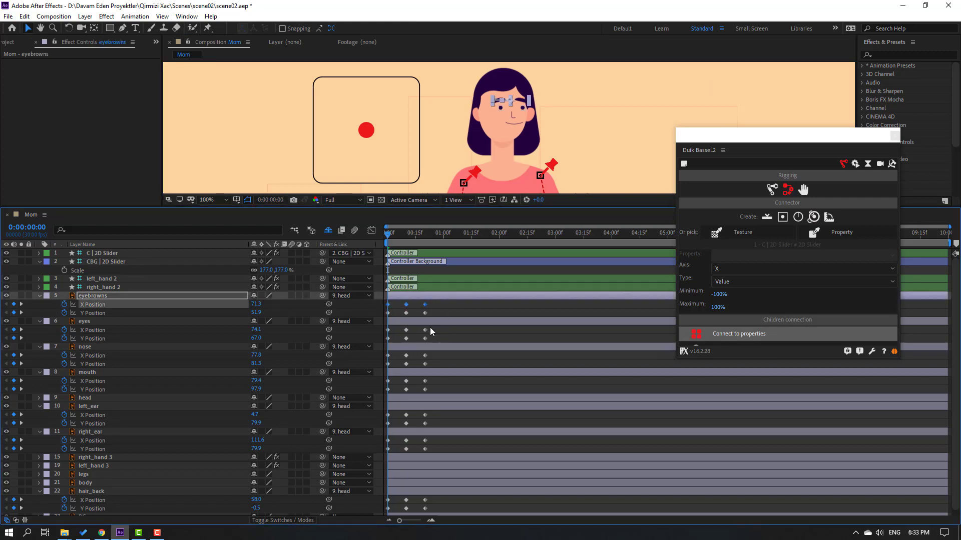
left_click_drag(430, 331, 377, 334)
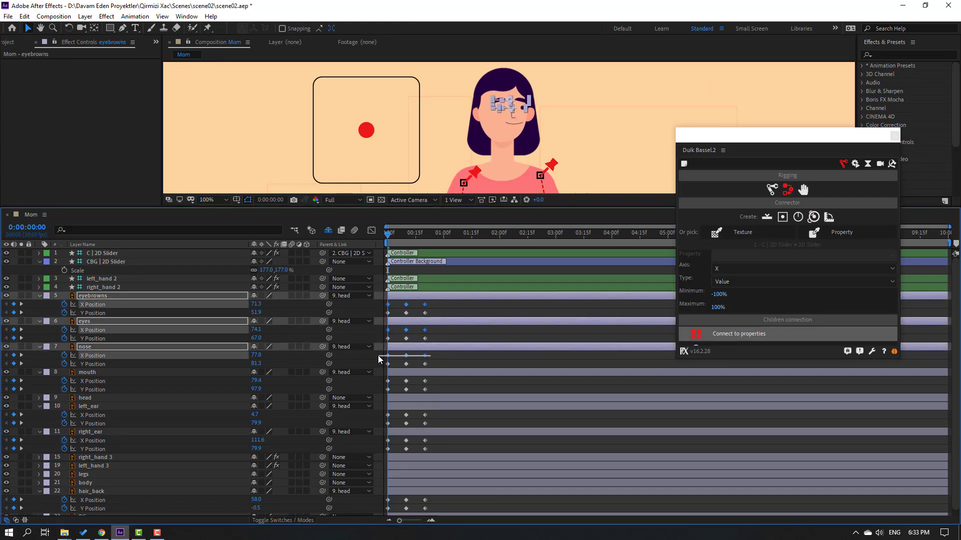
left_click_drag(433, 386, 376, 380)
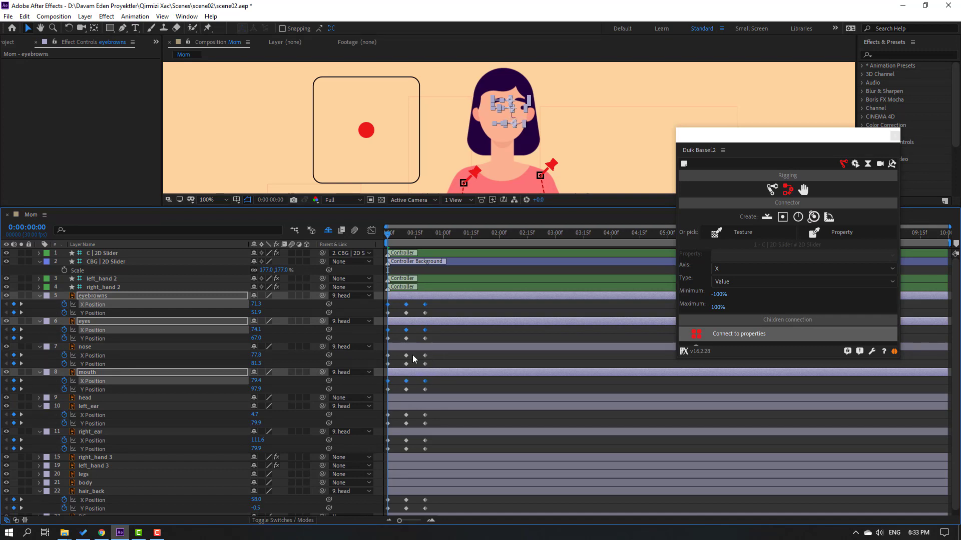
left_click_drag(431, 354, 382, 358)
left_click_drag(433, 416, 382, 447)
left_click_drag(436, 503, 377, 498)
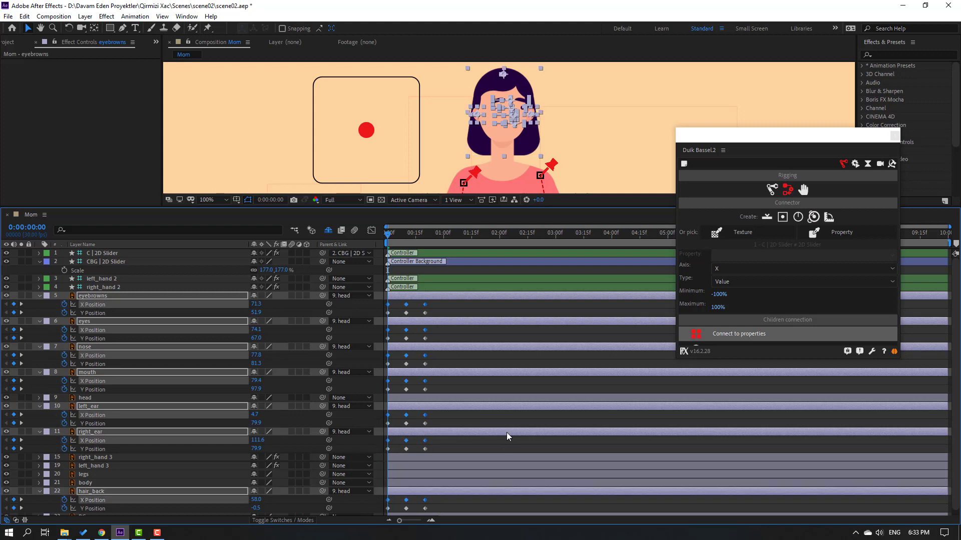
left_click(722, 268)
left_click(727, 278)
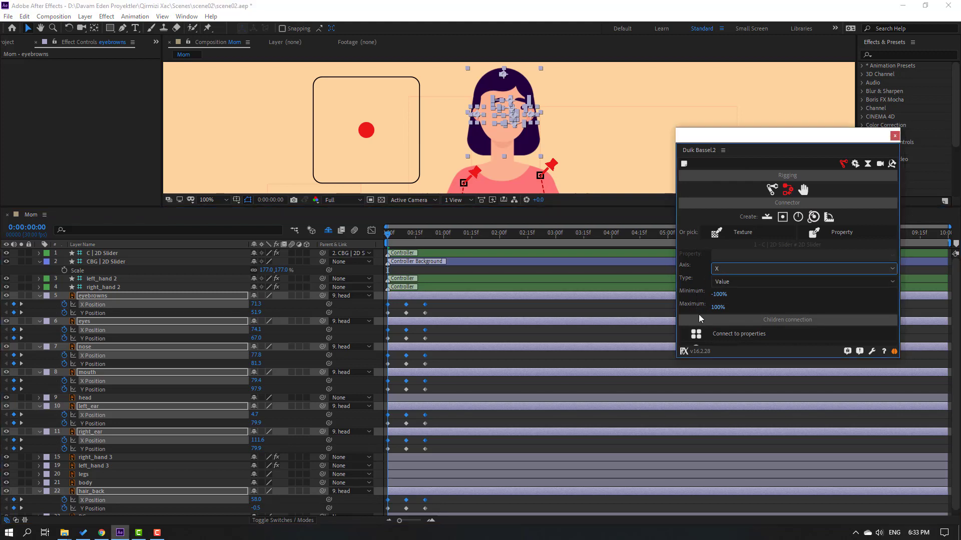
left_click_drag(732, 361, 731, 430)
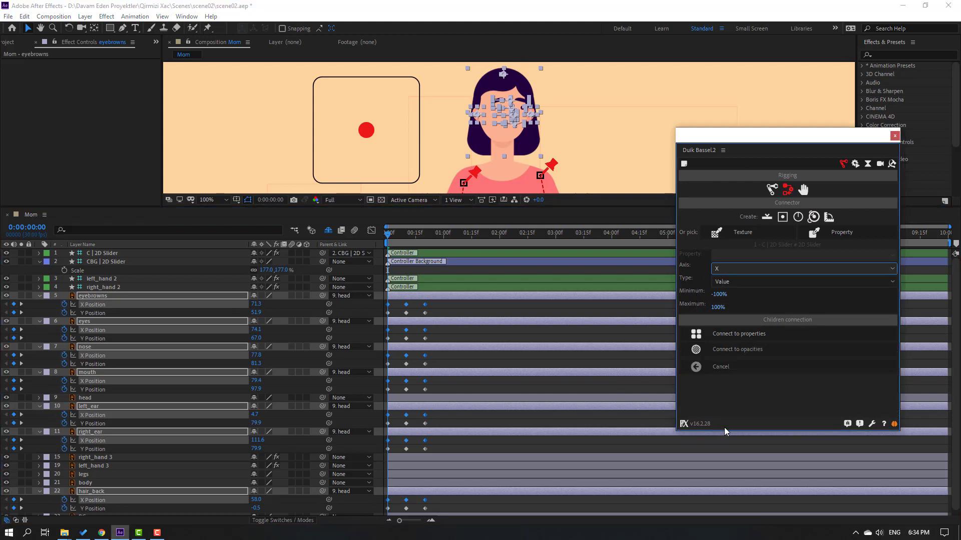
left_click(748, 333)
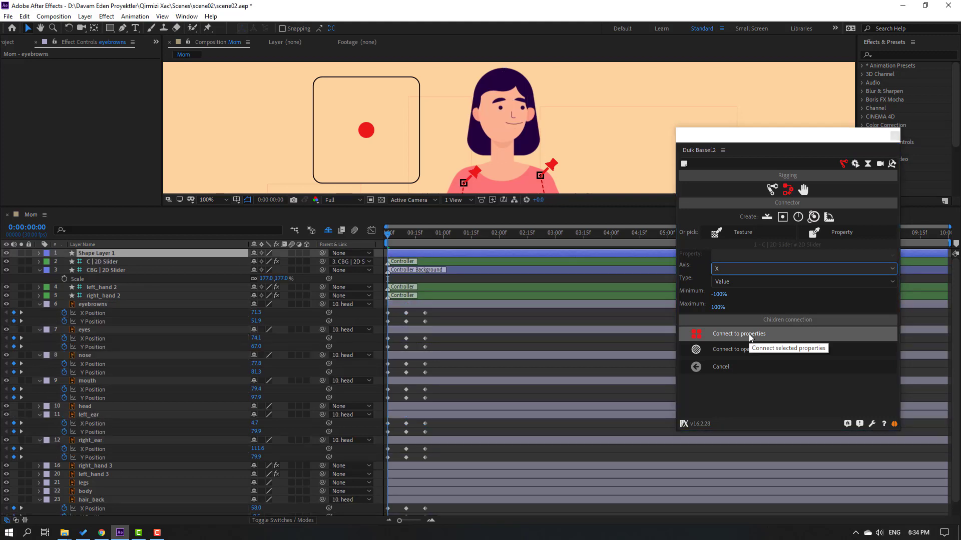
Test the head turn by moving the 2D slider's handle sideways, undo the move and return to frame 0.
left_click(370, 132)
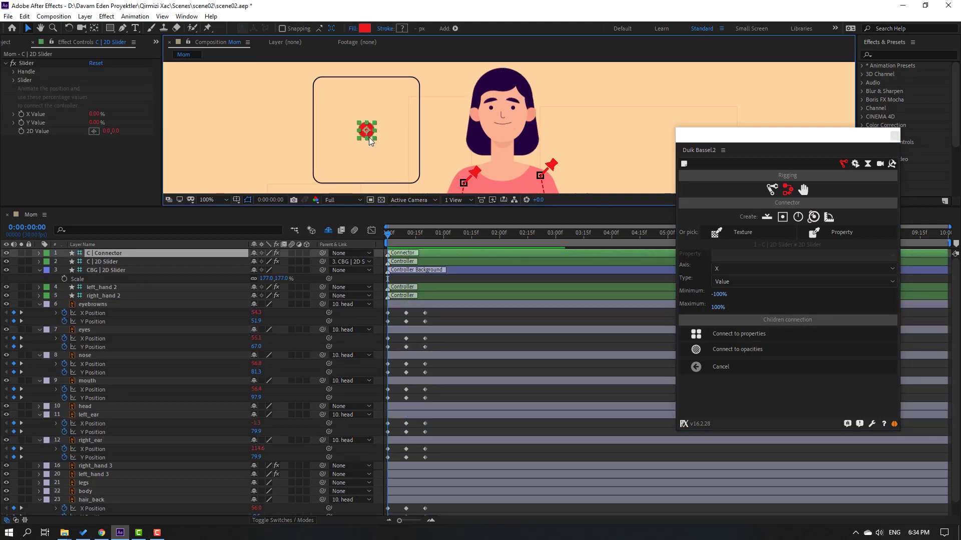
left_click_drag(371, 134, 340, 126)
key("ctrl+z")
left_click_drag(411, 236, 382, 237)
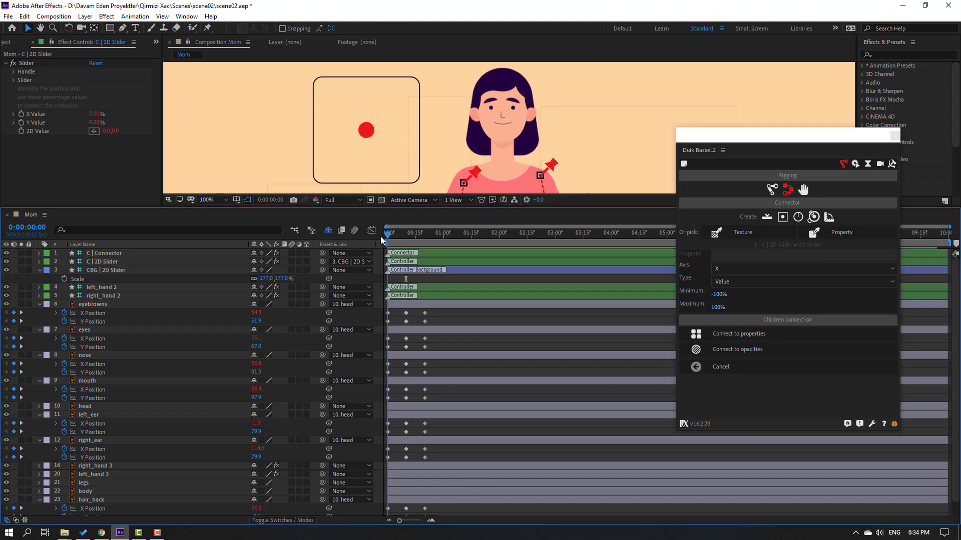
At frame 0, set the Y Position of eyebrowns to 60.9, eyes to 73.0, nose to 87.3 and mouth to 106.9.
left_click(97, 321)
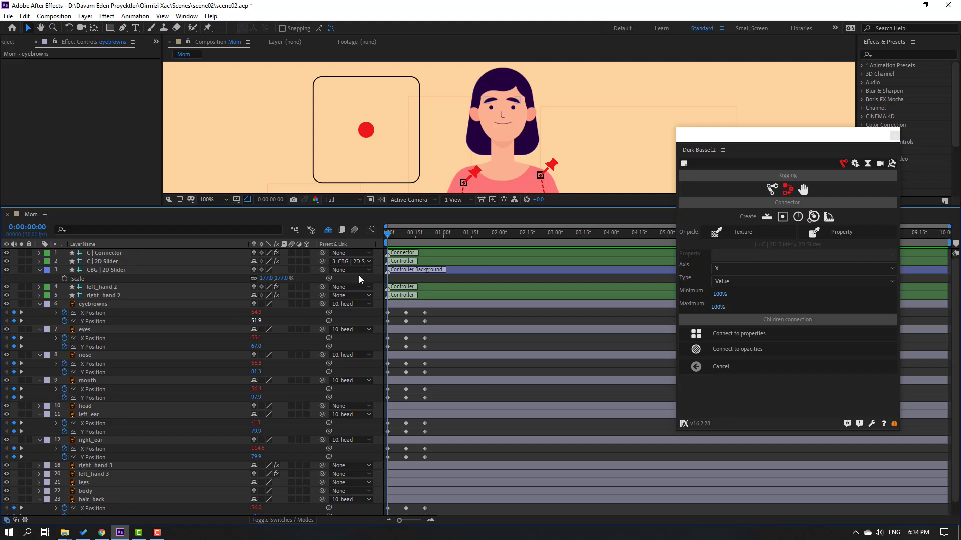
left_click(517, 56)
scroll(522, 96, "up", 1)
left_click_drag(522, 110, 499, 138)
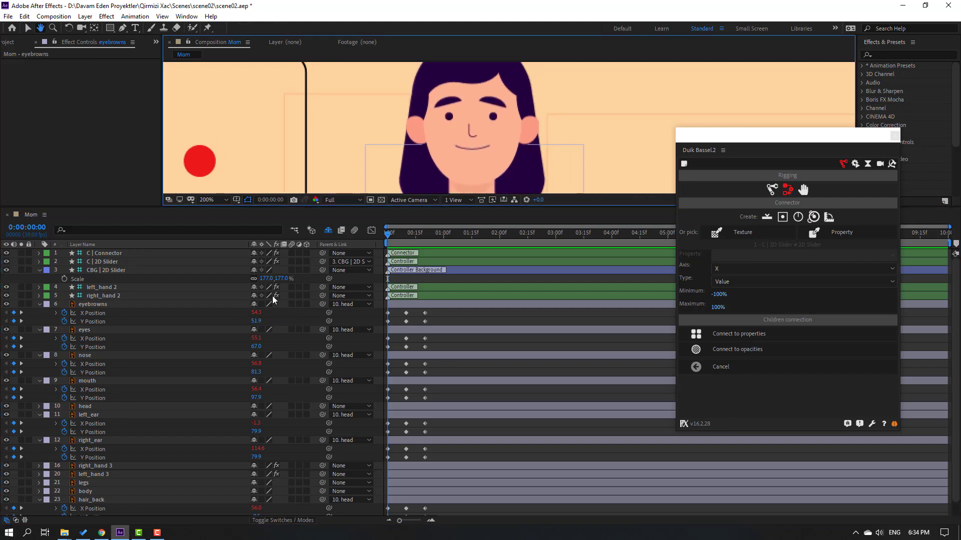
key("v")
left_click_drag(256, 320, 262, 398)
mouse_move(395, 234)
left_mouse_down()
mouse_move(406, 236)
mouse_move(382, 239)
left_mouse_up()
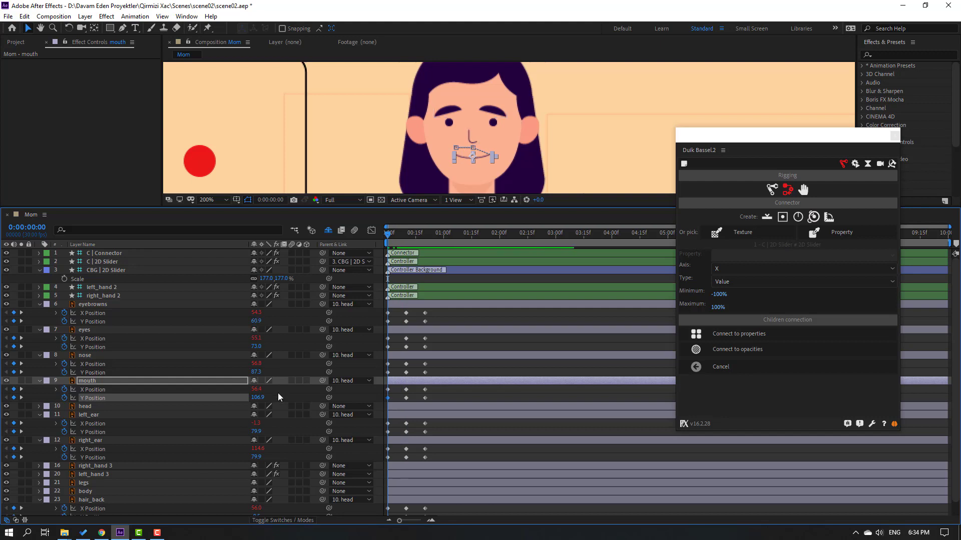
Set the hair_back layer's Y Position to 7.5 at frame 0 and clear the selection.
scroll(293, 442, "down", 1)
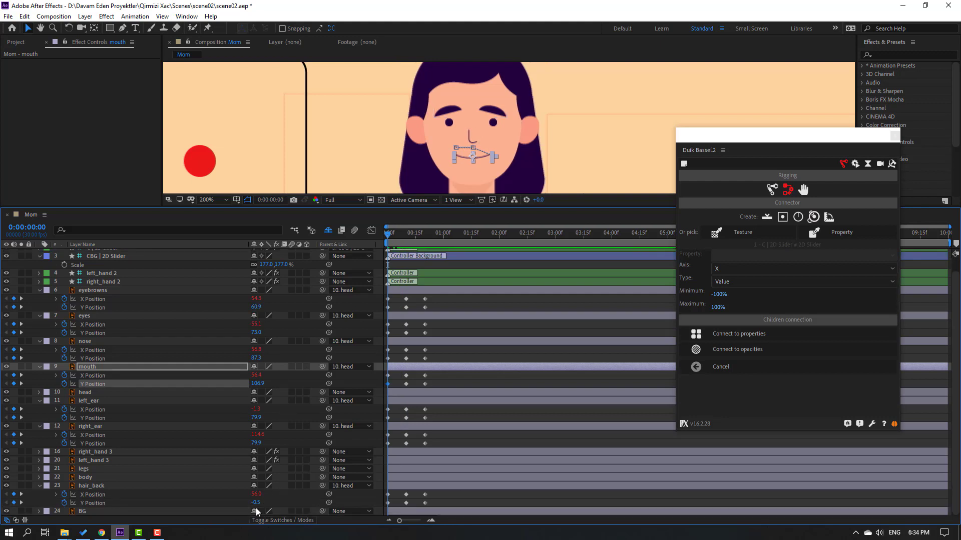
left_click_drag(256, 504, 260, 504)
scroll(441, 154, "down", 1)
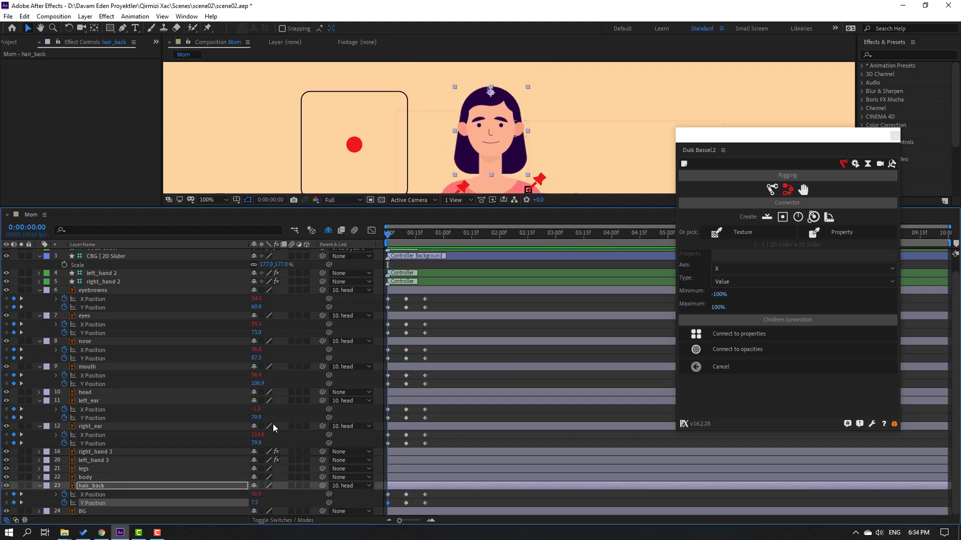
key("F2")
Set the Y Position of both left_ear and right_ear to 84.9 at frame 0.
left_click(255, 418)
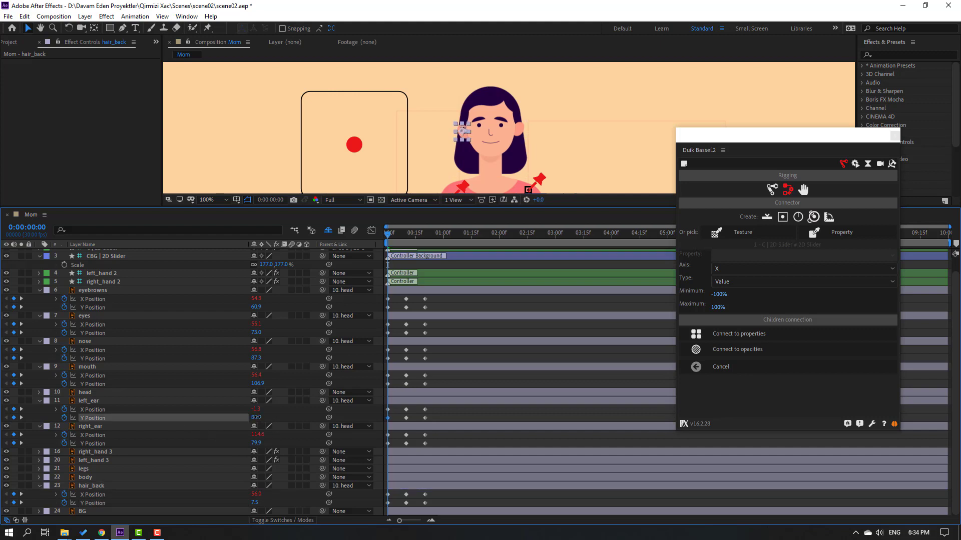
scroll(493, 154, "up", 4)
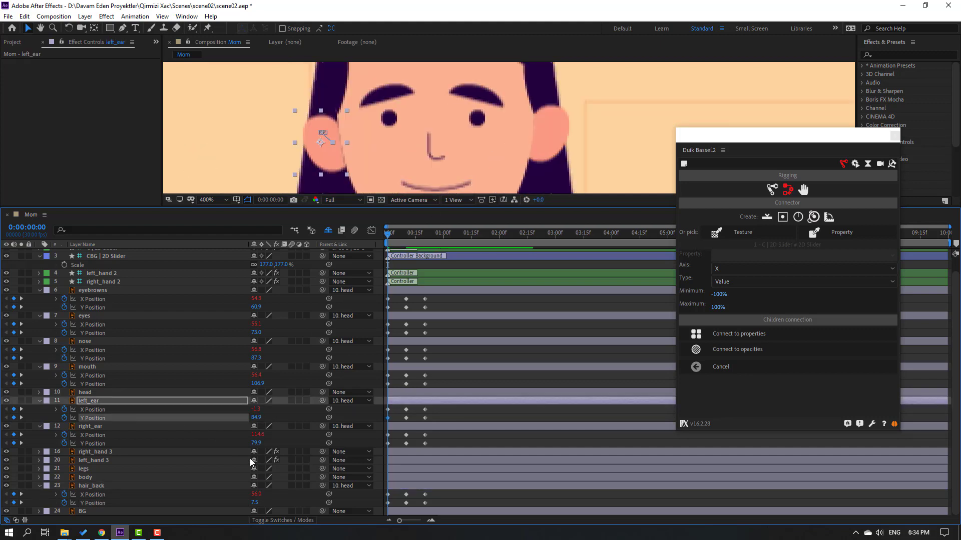
left_click(256, 444, "ctrl")
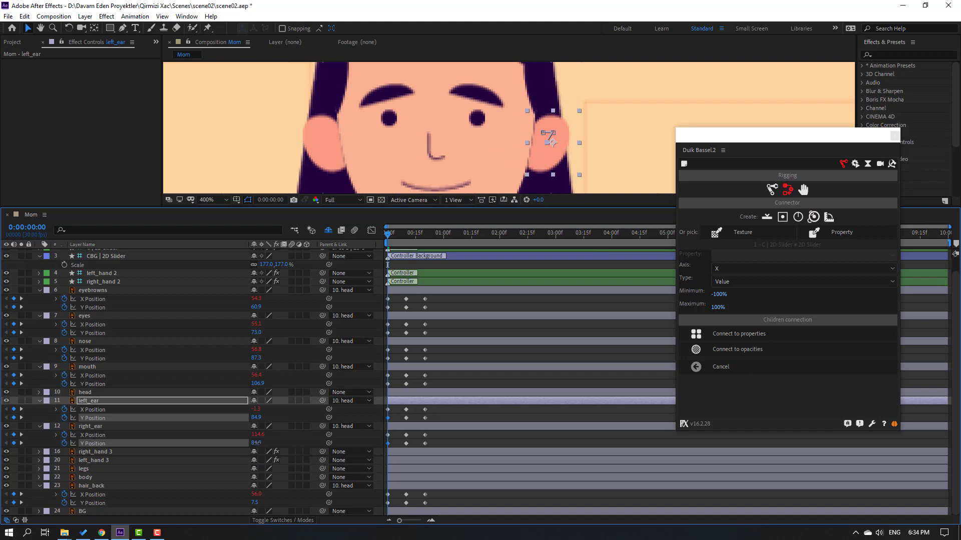
left_click(255, 443)
left_click_drag(394, 240, 370, 231)
key("comma")
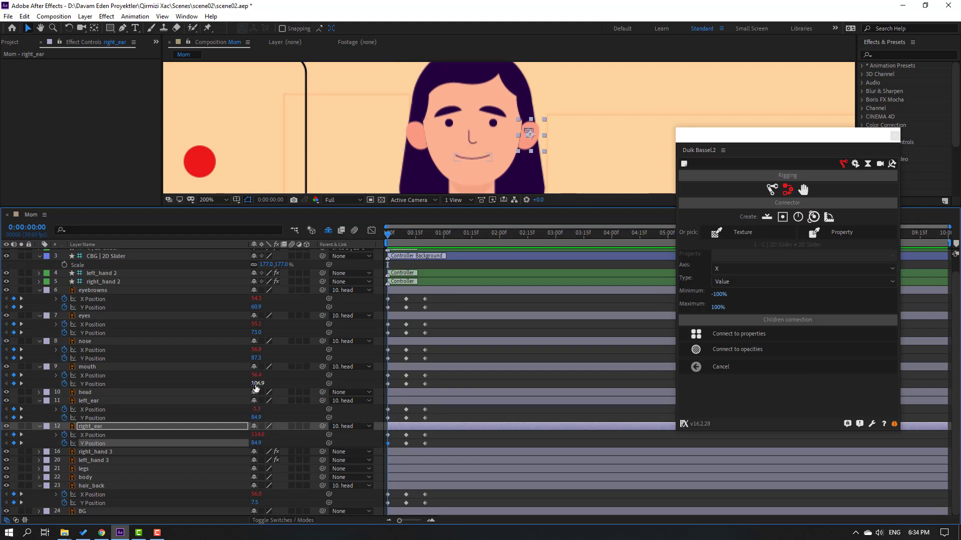
At frame 0, set the Y Position of mouth to 111.9, nose to 95.3, eyes to 78.0 and eyebrowns to 64.9.
left_click_drag(255, 383, 314, 314)
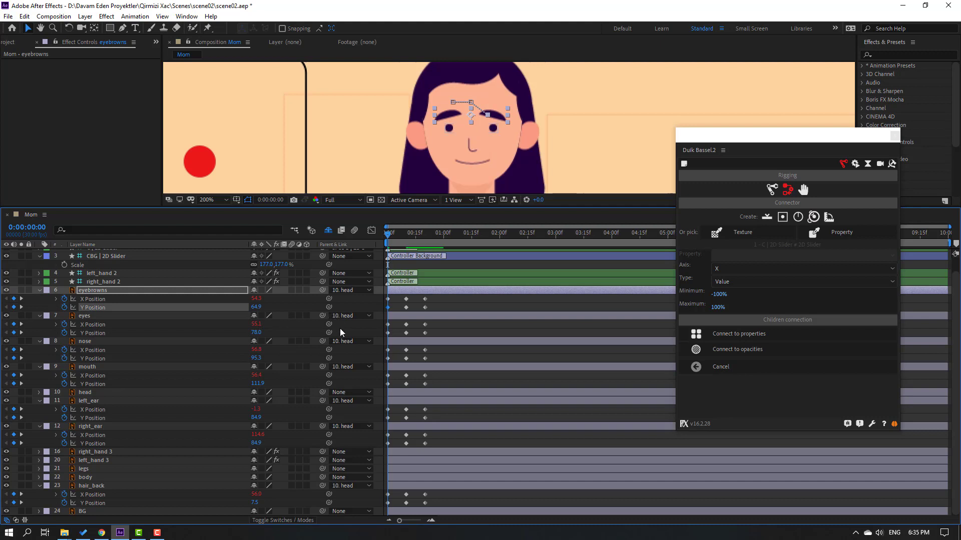
left_click(471, 322)
At frame 20, set the Y Position of eyebrowns to 42.9, eyes to 56.0, nose to 66.3 and mouth to 84.9.
left_click_drag(390, 234, 424, 234)
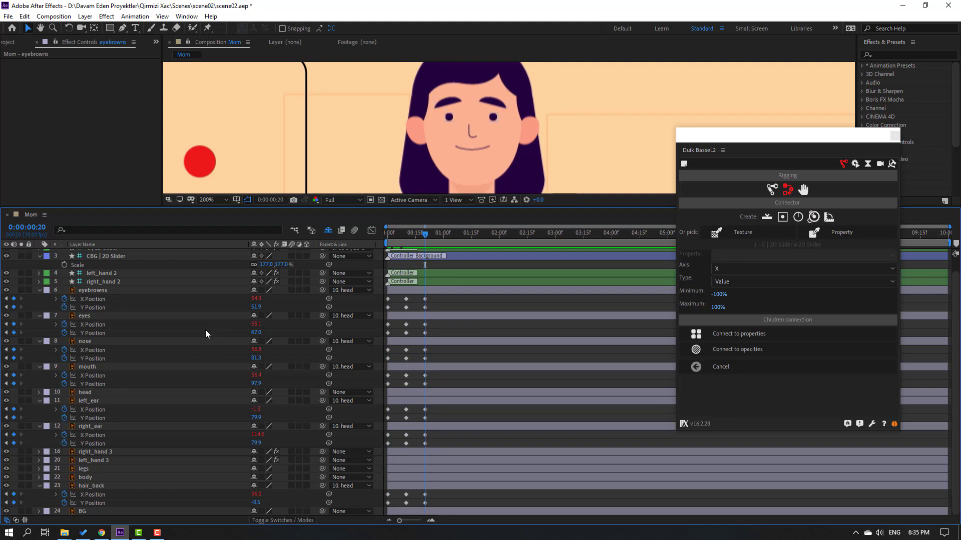
left_click_drag(256, 307, 250, 384)
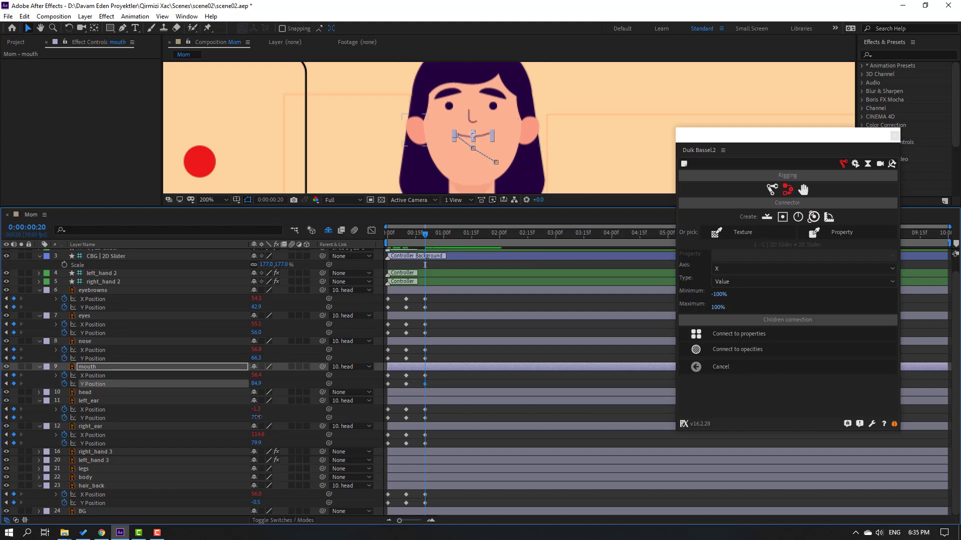
At frame 20, set the Y Position of left_ear to 71.9, right_ear to 68.9 and hair_back to -7.5.
left_click_drag(258, 416, 259, 456)
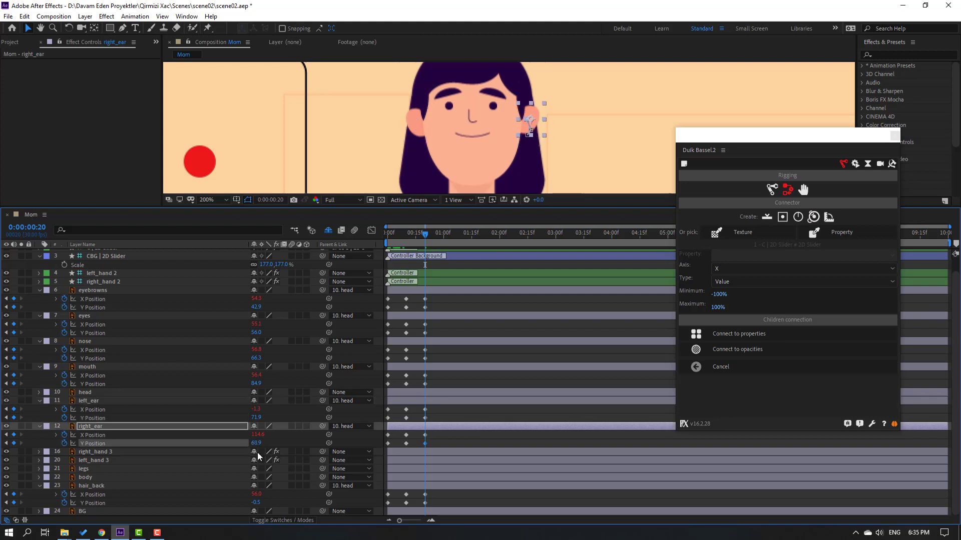
left_click_drag(255, 503, 249, 504)
scroll(509, 161, "down", 2)
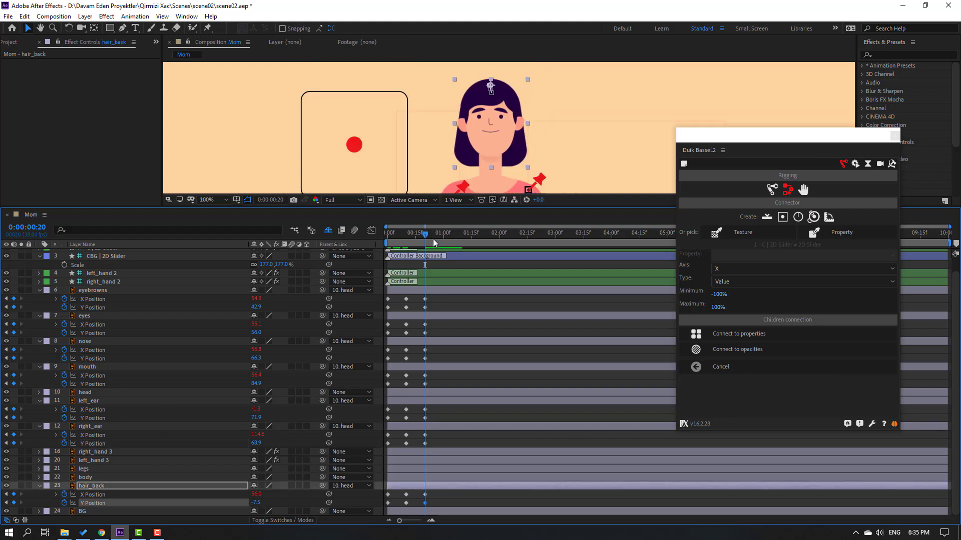
From frame 0, connect the Y Position keyframes of eyebrowns, eyes, nose, mouth, both ears and hair_back to the 2D slider's Y axis.
left_click_drag(425, 233, 379, 254)
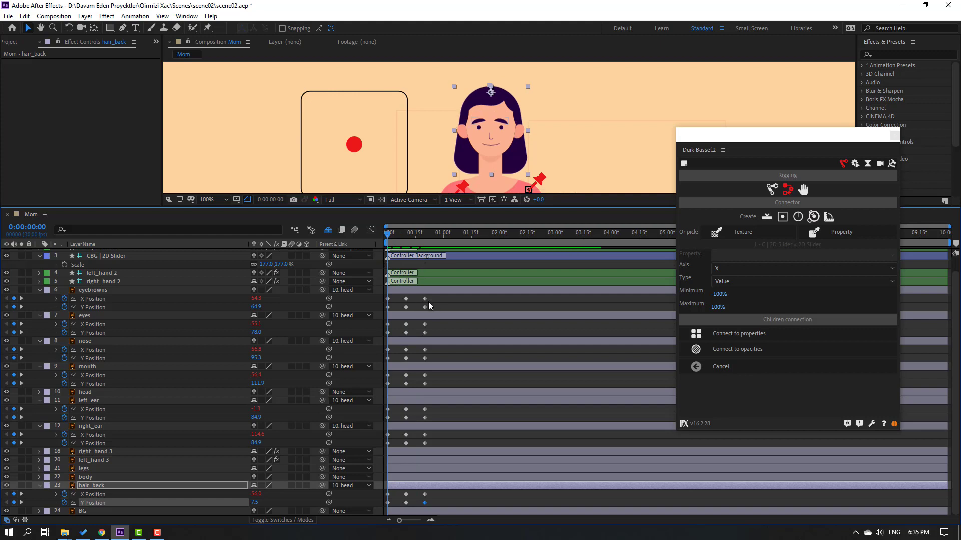
left_click_drag(436, 307, 379, 308)
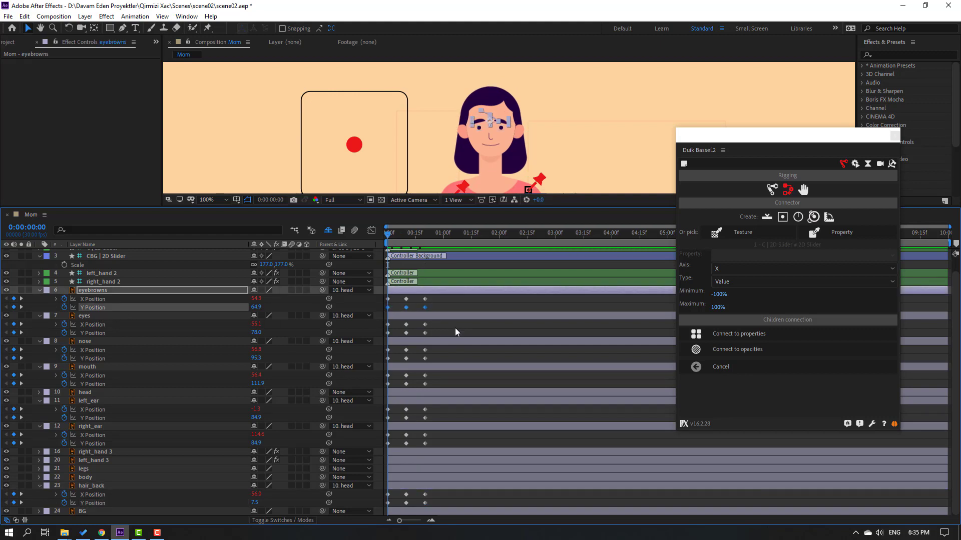
left_click_drag(434, 330, 384, 393)
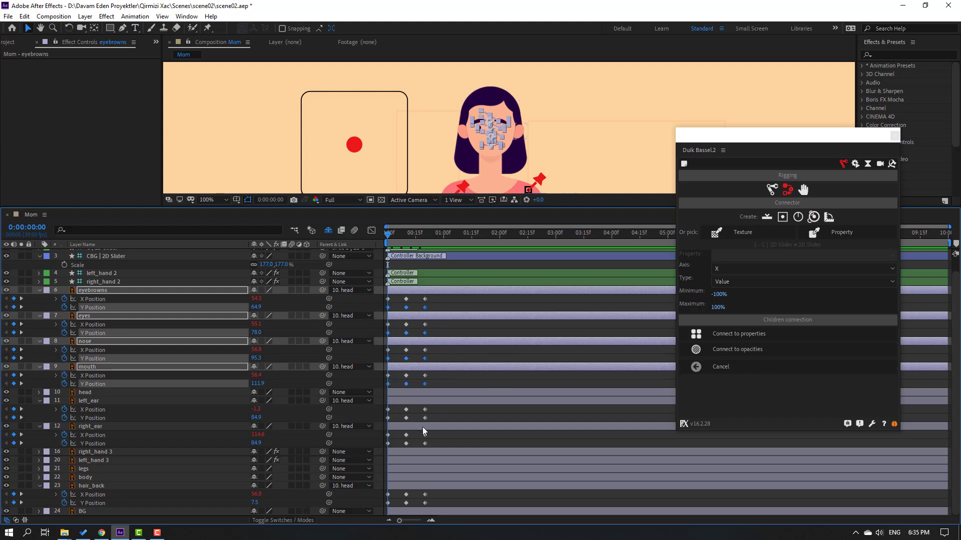
left_click_drag(432, 414, 376, 421)
left_click_drag(444, 445, 361, 455)
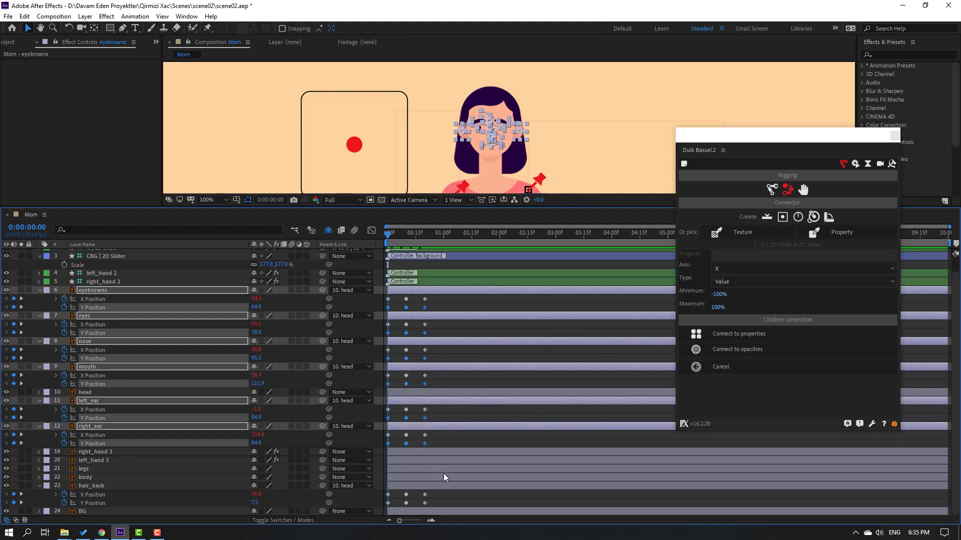
left_click_drag(431, 505, 371, 528)
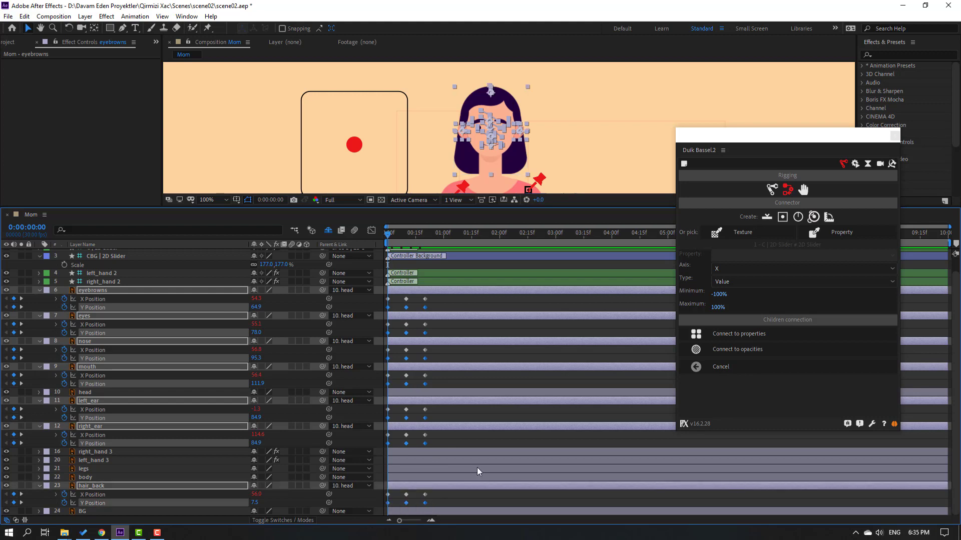
left_click(725, 268)
left_click(718, 290)
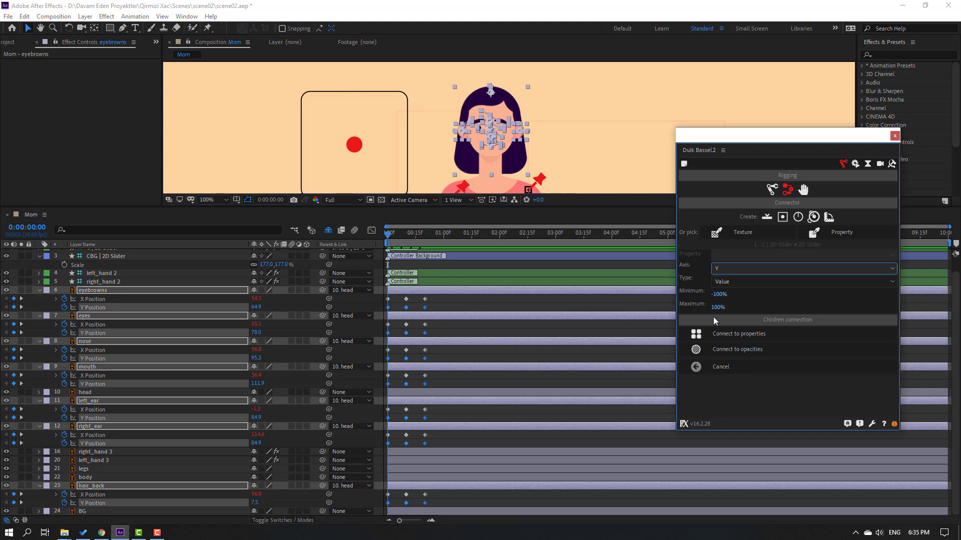
left_click(734, 337)
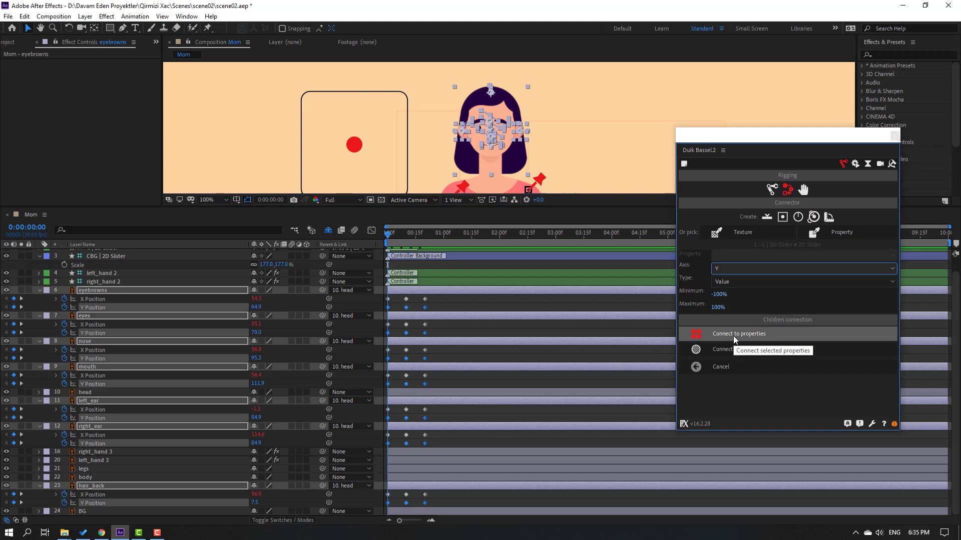
Test the combined head turn by moving the 2D slider's handle diagonally, then restore its centre position.
left_click(448, 267)
left_click(349, 156)
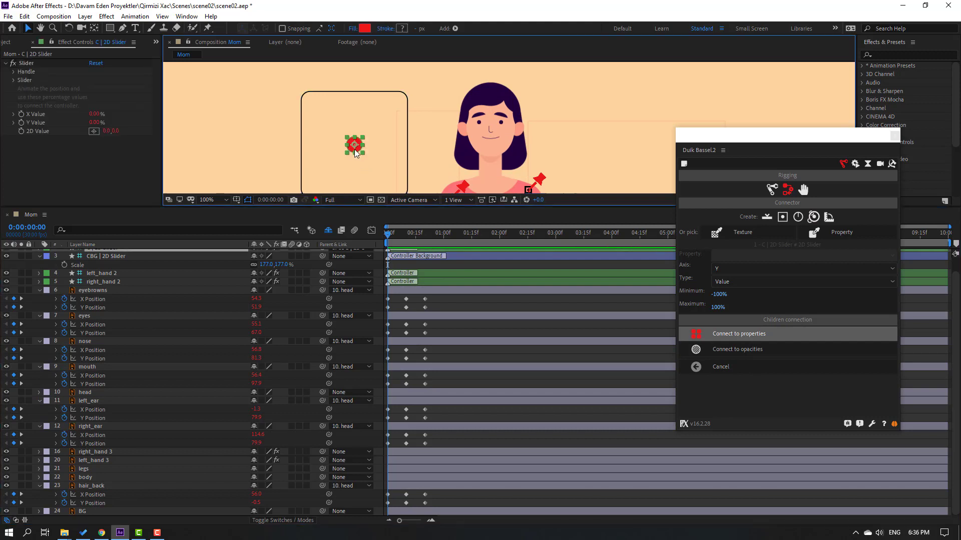
left_click_drag(355, 152, 371, 131)
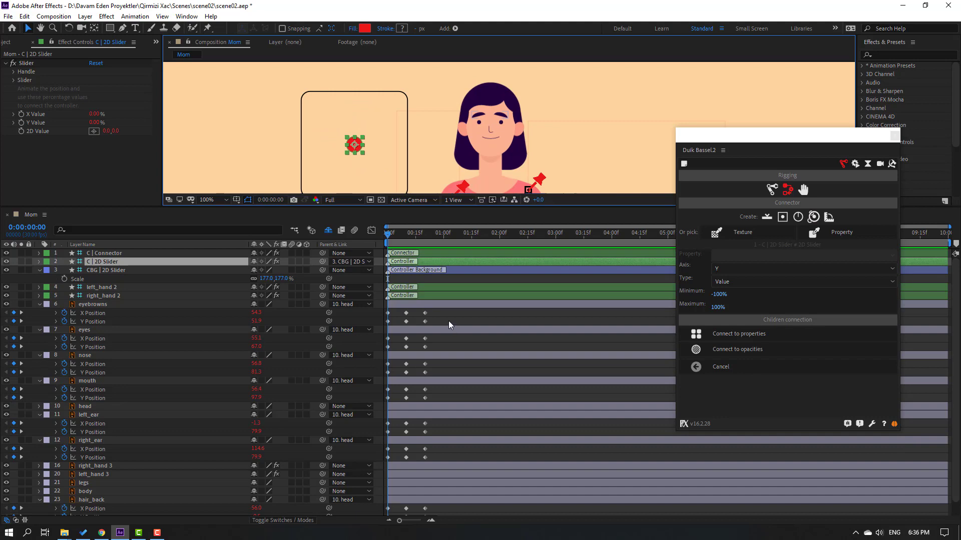
Collapse the properties of all layers in the Mom composition and clear the selection.
key("ctrl+a")
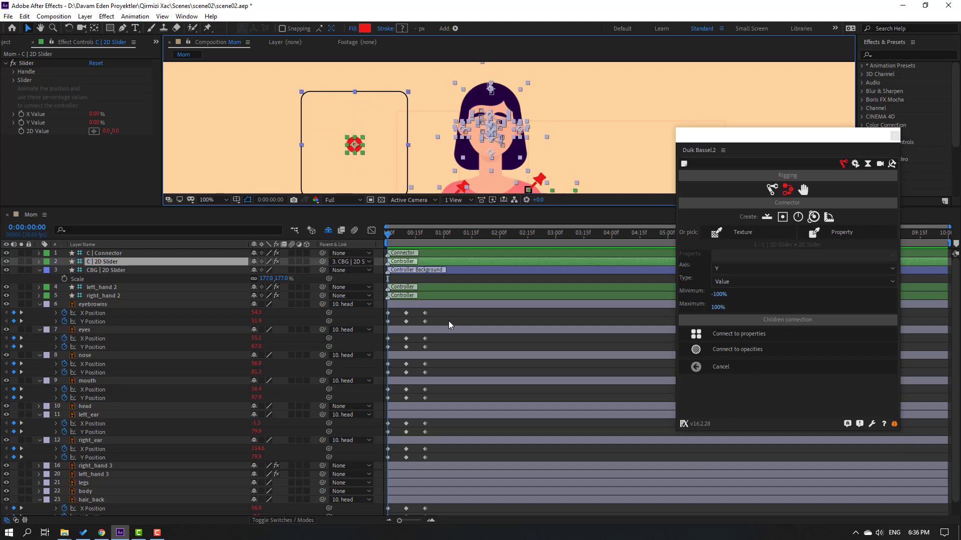
left_click(39, 272)
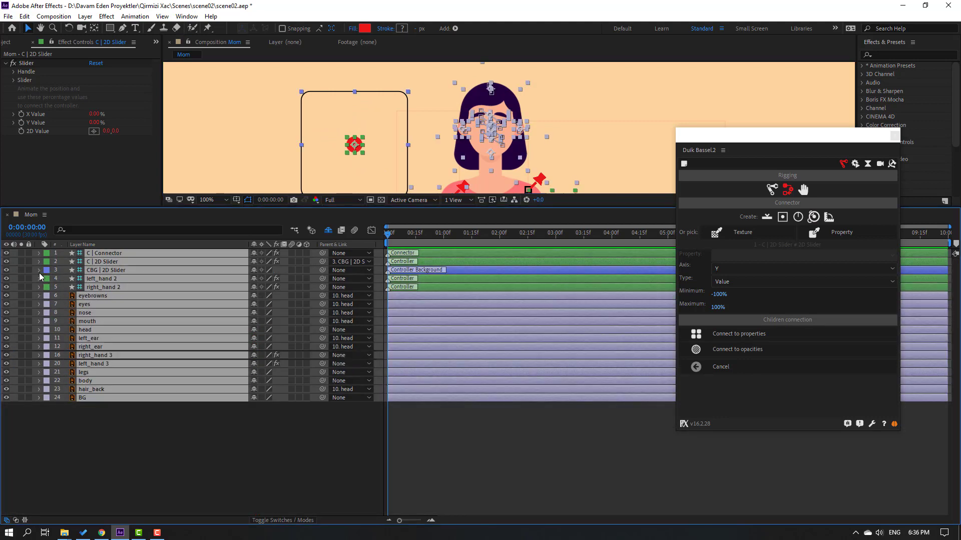
left_click(379, 431)
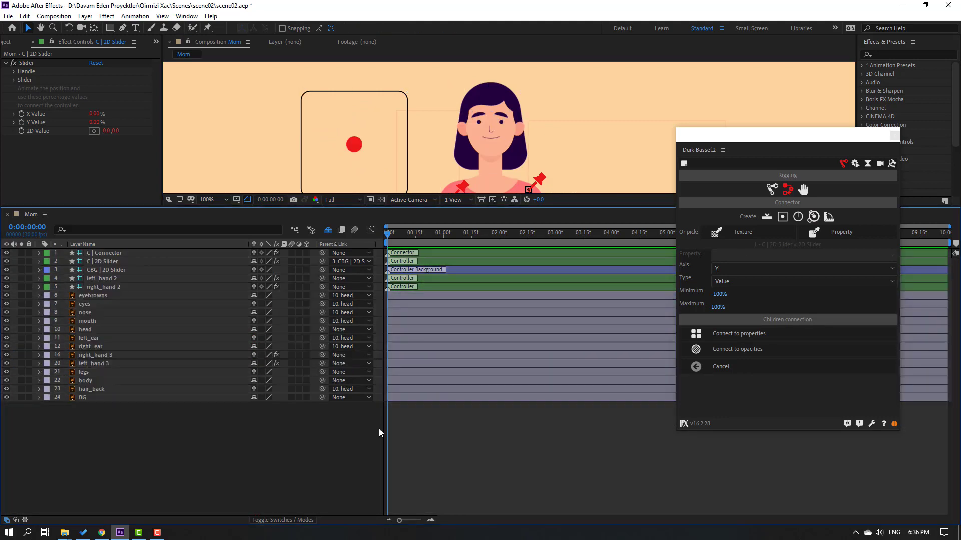
Create a one-axis Duik slider connector and place it in the empty area beside the character's head.
left_click(768, 219)
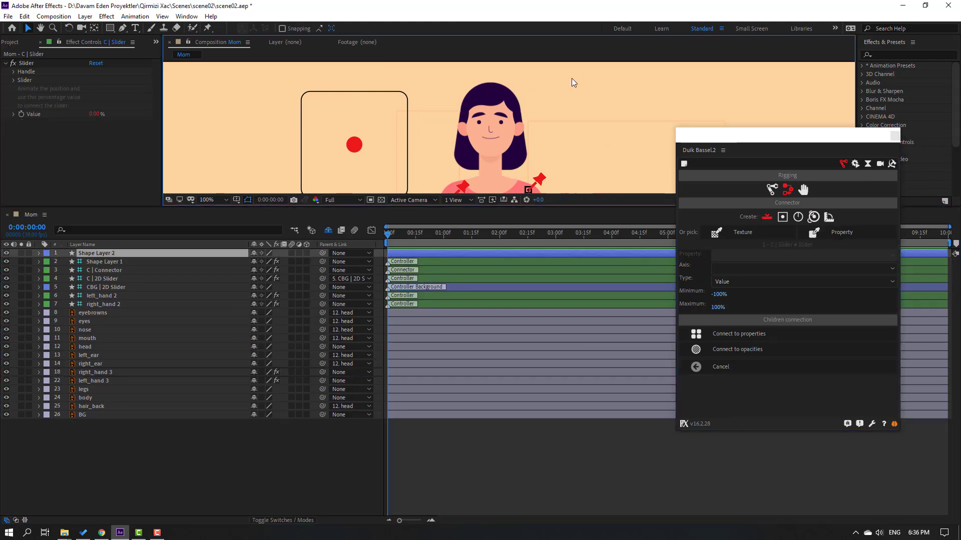
scroll(541, 130, "down", 3)
scroll(505, 153, "up", 3)
left_click_drag(506, 191, 498, 104)
left_click(105, 263)
left_click_drag(498, 104, 524, 122)
Scale the CBG | Slider layer to 130%, then deselect it and collapse its properties.
key("s")
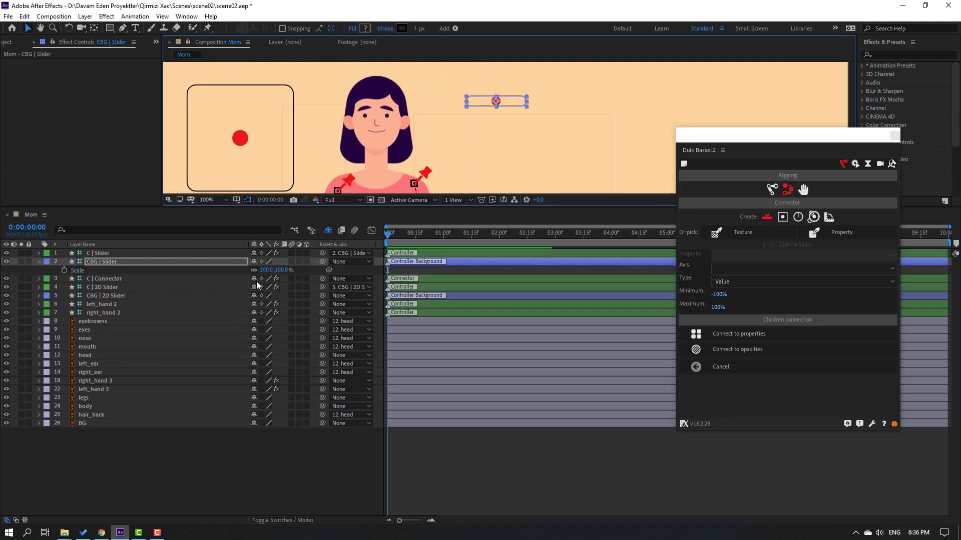
left_click_drag(266, 272, 281, 272)
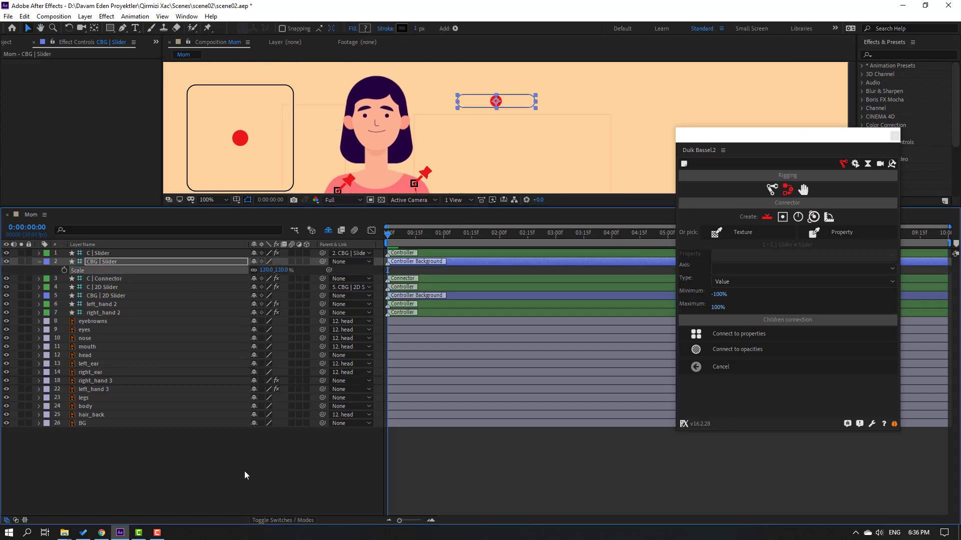
left_click(244, 473)
scroll(481, 111, "up", 2)
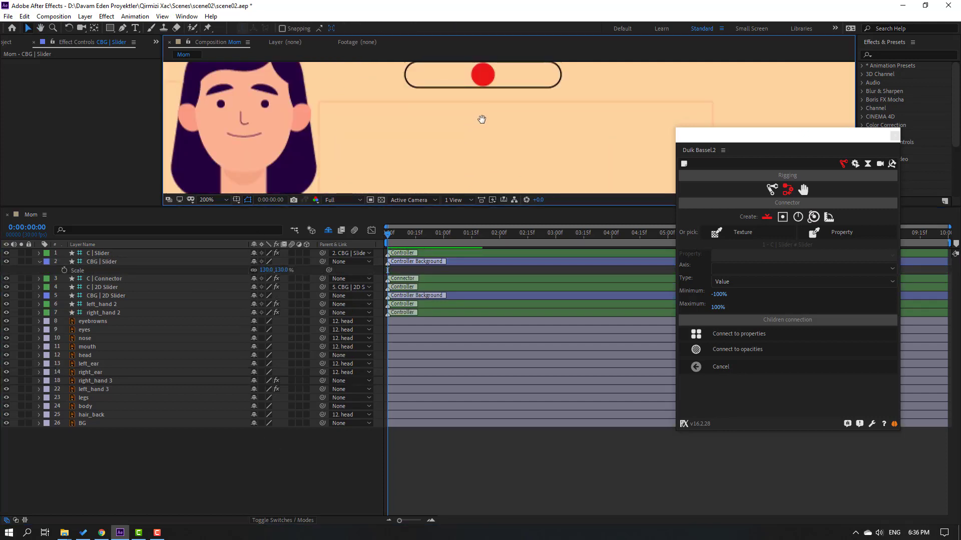
left_click(40, 262)
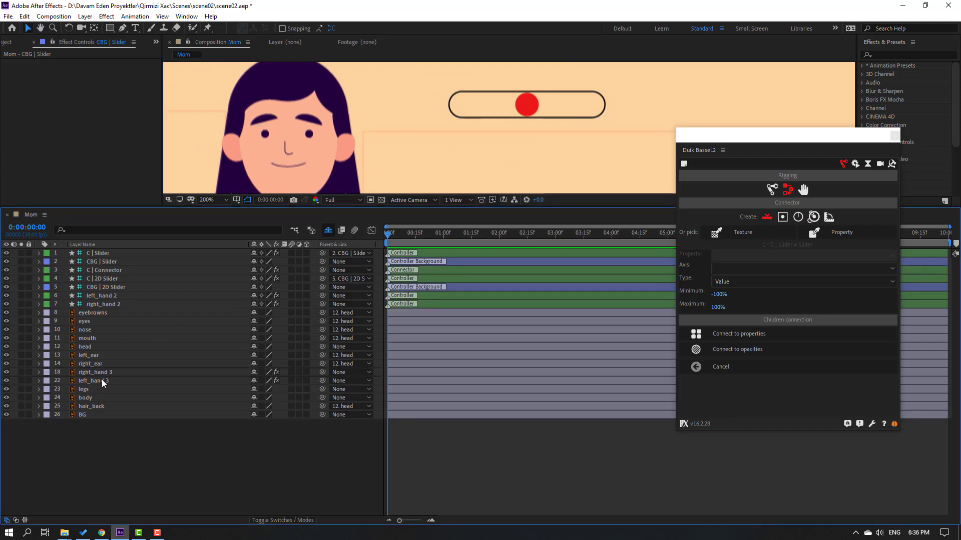
Unlink the eyes layer's Scale proportions and add a Scale keyframe of 100% at frame 0.
left_click(89, 324)
key("s")
left_click(253, 330)
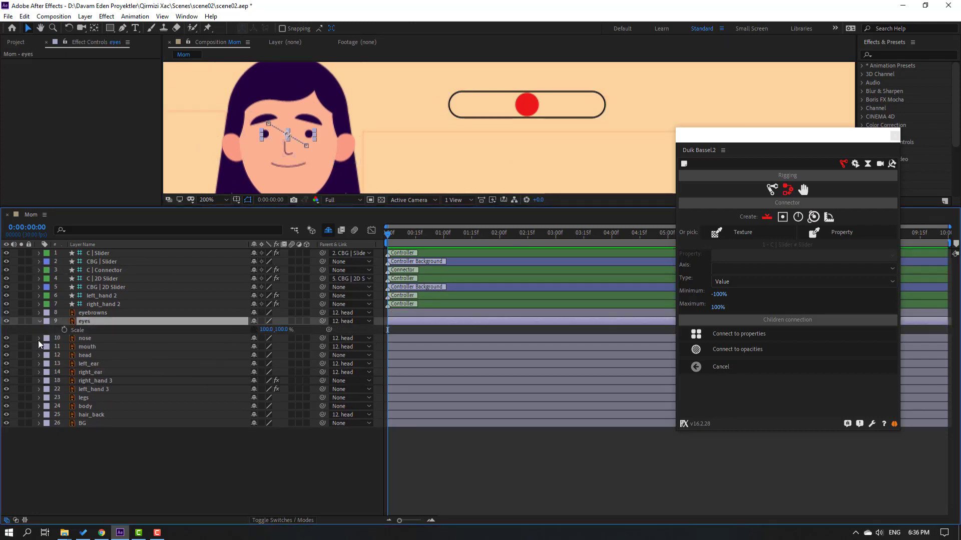
left_click(95, 330)
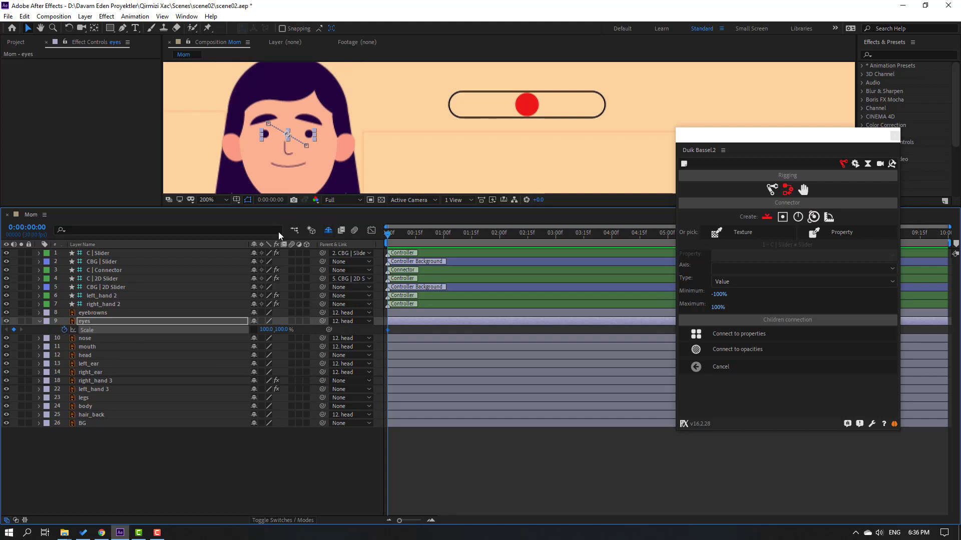
At frame 3, set the eyes layer's vertical Scale to 5% to close the eyes.
key("Page_Down")
key("Page_Down")
key("Page_Down")
left_click(282, 331)
type("5")
key("Return")
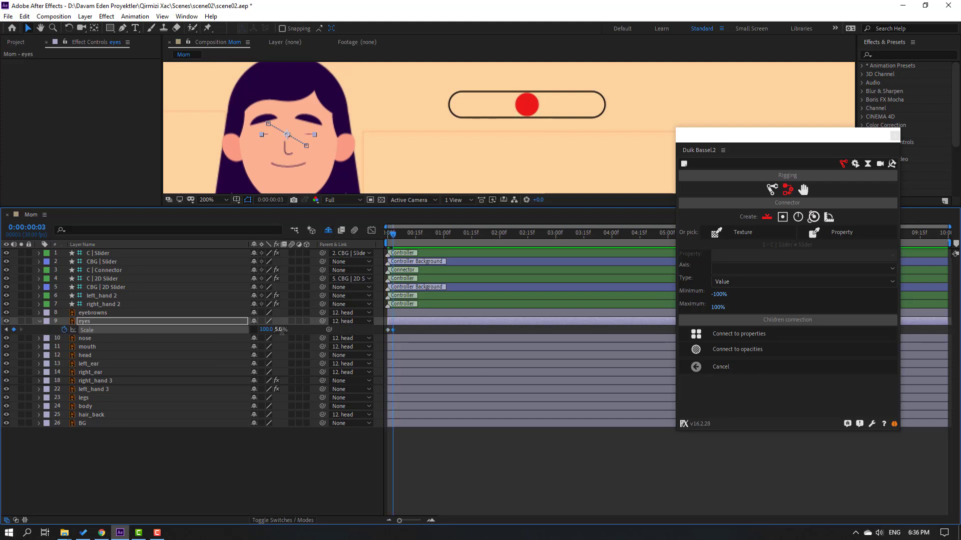
At frame 6, set the eyes layer's vertical Scale to 100% to reopen the eyes.
key("Page_Down")
key("Page_Down")
key("Page_Down")
left_click(281, 330)
type("100")
key("Return")
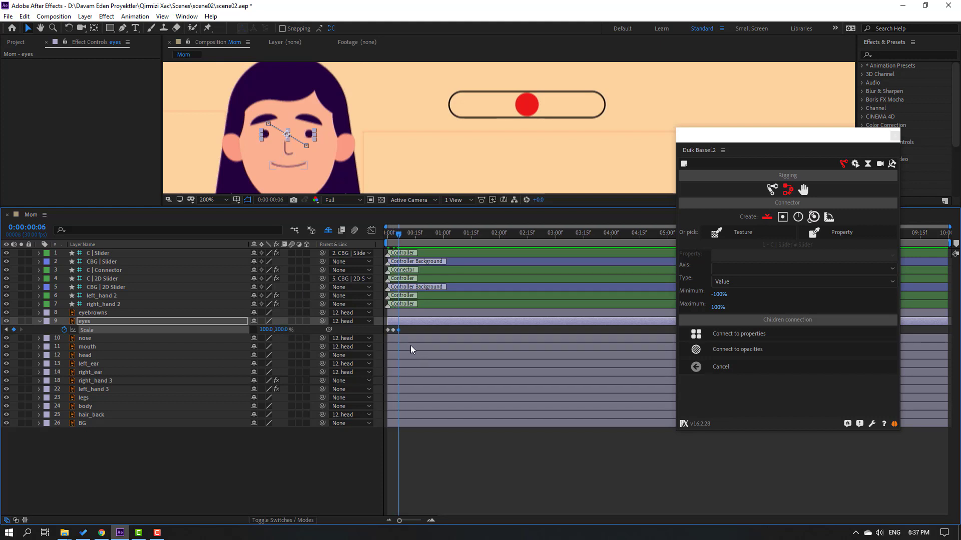
Connect the eyes layer's Scale keyframes to the new slider and close the Duik Bassel.2 window.
left_click(373, 331)
left_click(725, 337)
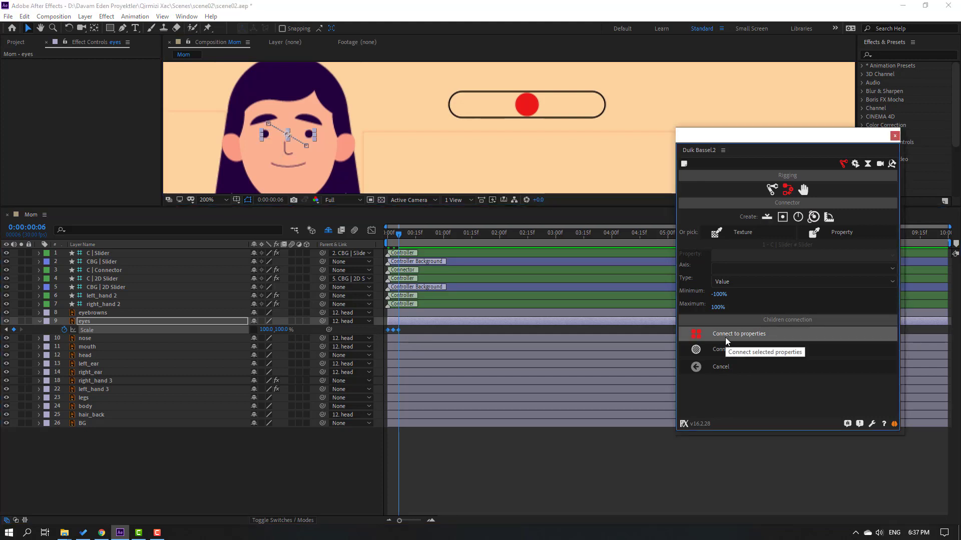
mouse_move(527, 111)
left_mouse_down()
mouse_move(445, 113)
mouse_move(536, 118)
mouse_move(584, 106)
mouse_move(476, 118)
mouse_move(527, 122)
left_mouse_up()
left_click(894, 136)
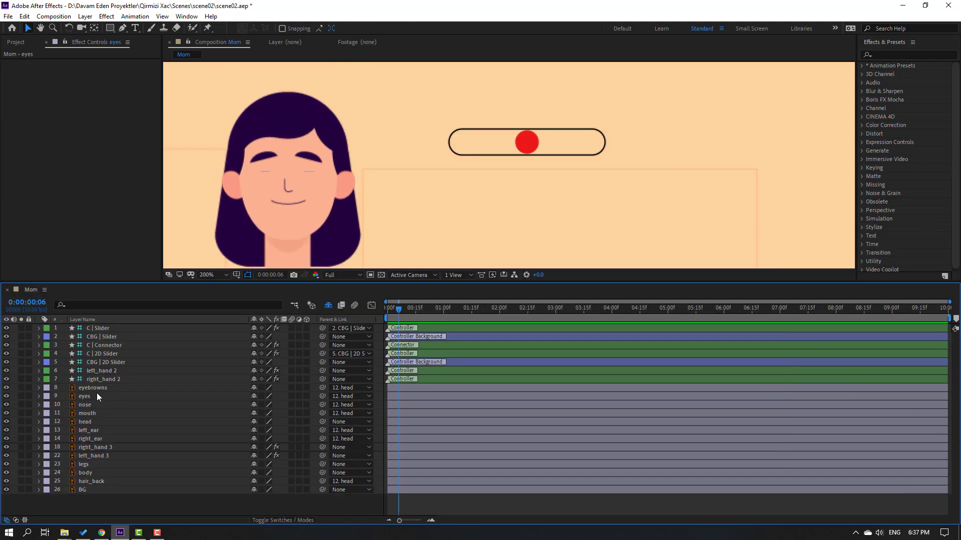
Lock the layers eyebrowns, eyes, nose, mouth, left_ear, right_ear, right_hand 3, left_hand 3, legs and BG.
left_click(101, 389)
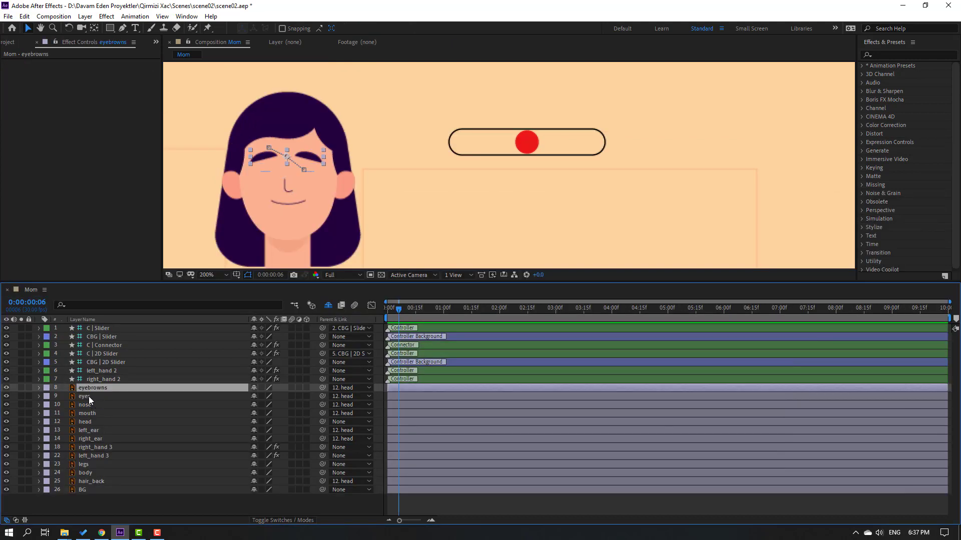
left_click(88, 396, "ctrl")
left_click(91, 404, "ctrl")
left_click(99, 415, "ctrl")
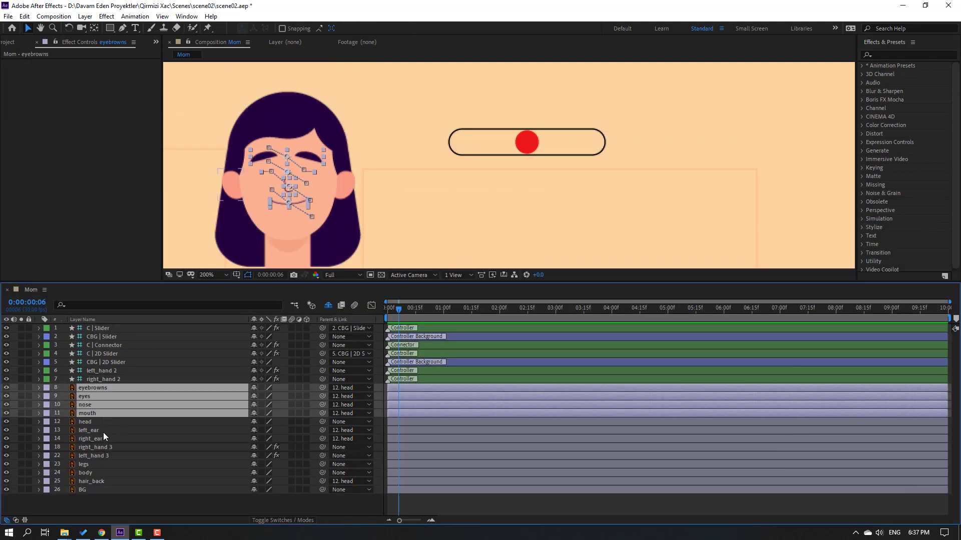
left_click(103, 432, "ctrl")
left_click(100, 439, "ctrl")
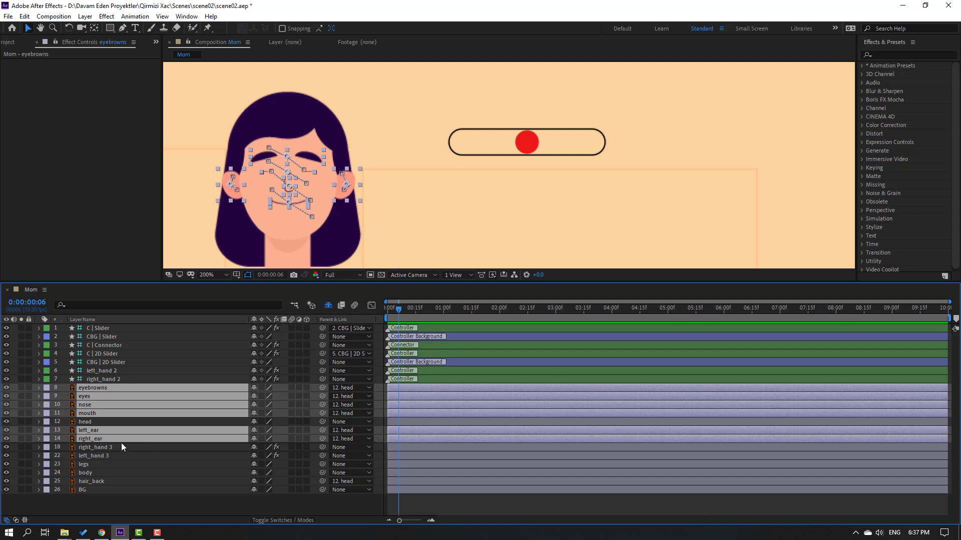
left_click(103, 447, "ctrl")
left_click(95, 456, "ctrl")
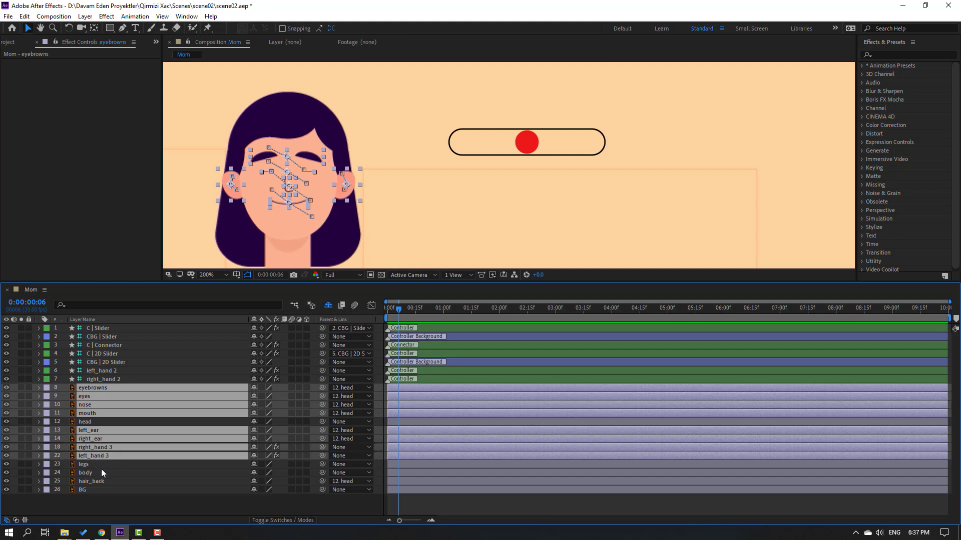
left_click(88, 467, "ctrl")
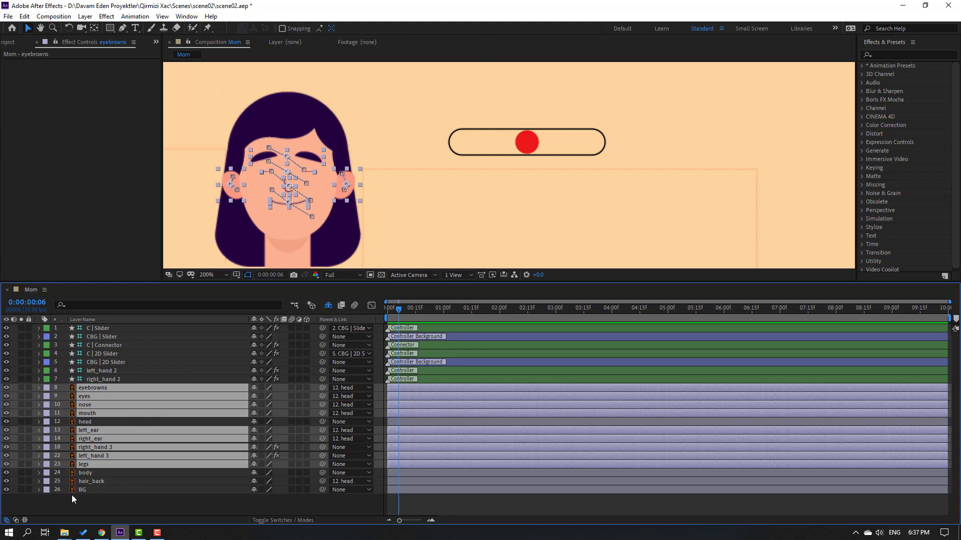
left_click(84, 491, "ctrl")
left_click(29, 388)
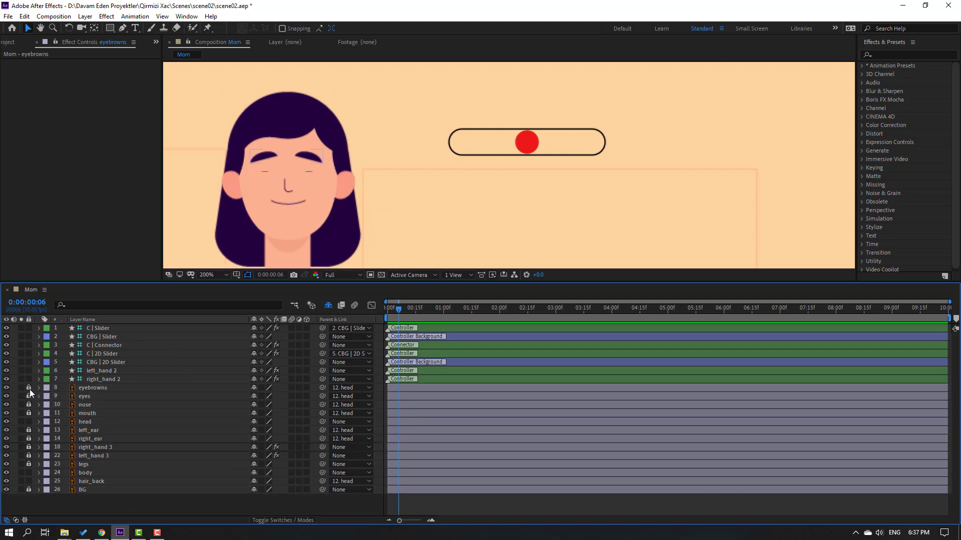
Mark the layers eyebrowns, eyes, nose, mouth, left_ear, right_ear, right_hand 3, left_hand 3, legs and BG as shy to hide them from the timeline.
left_click(254, 388)
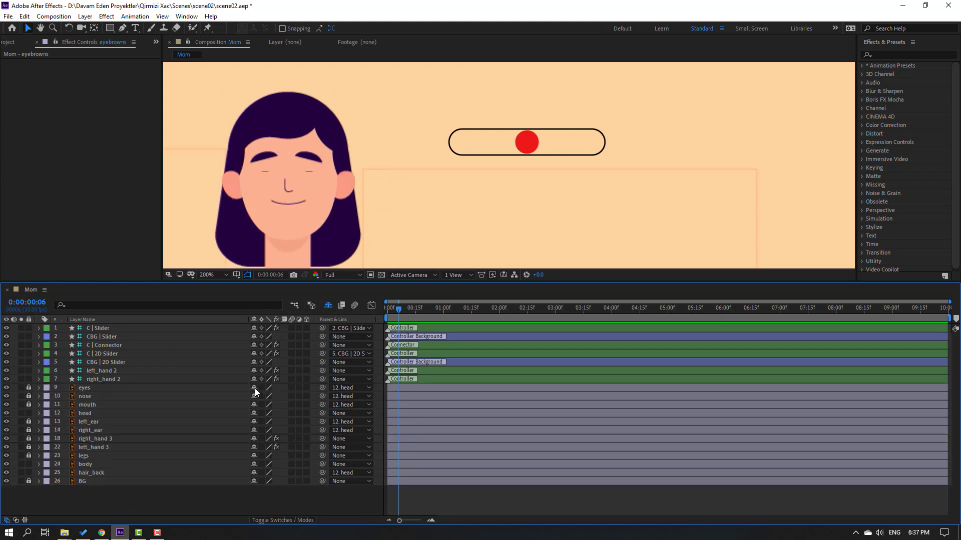
left_click(254, 388)
left_click(254, 388)
left_click(254, 388)
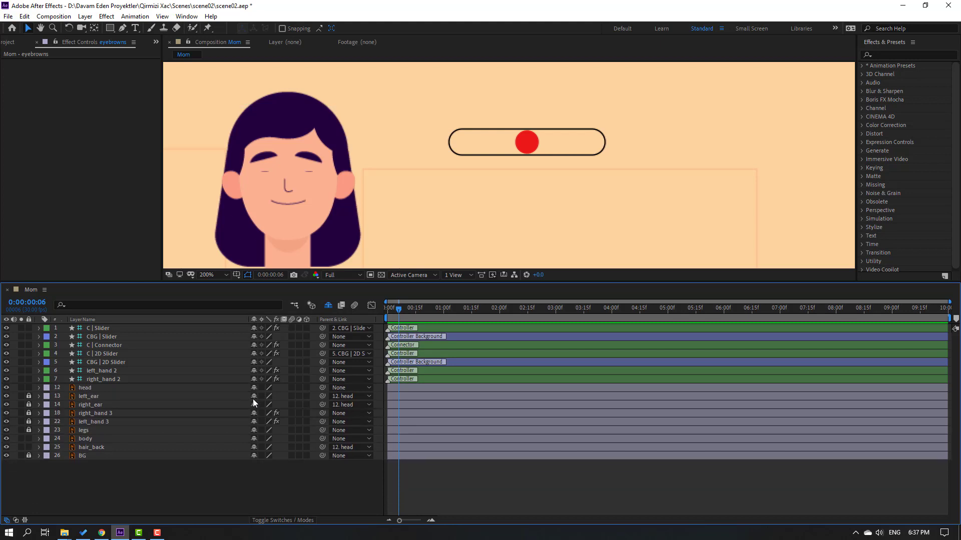
left_click(253, 398)
left_click(253, 399)
left_click(253, 399)
left_click(253, 398)
left_click(253, 398)
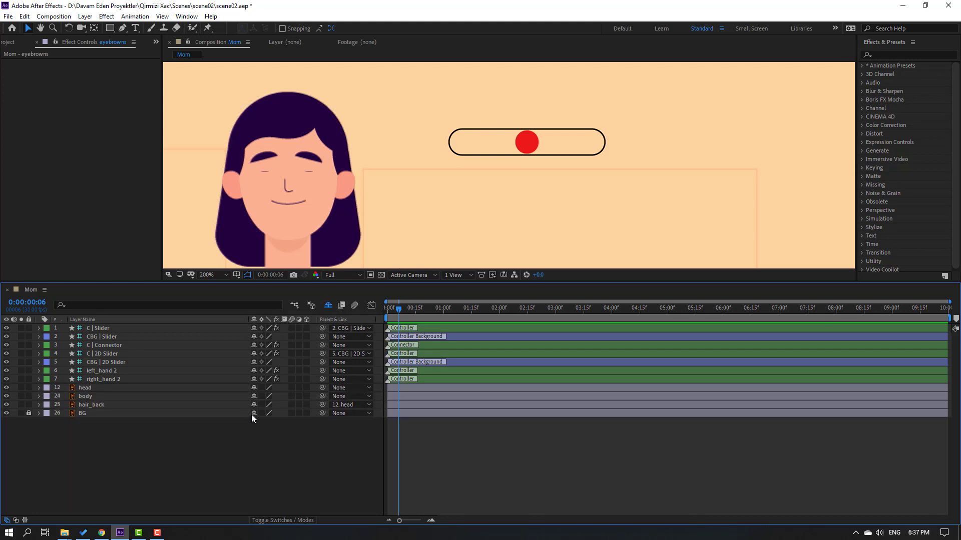
left_click(253, 414)
Scale the CBG | 2D Slider layer to 131% and move it closer to the character's head.
key("comma")
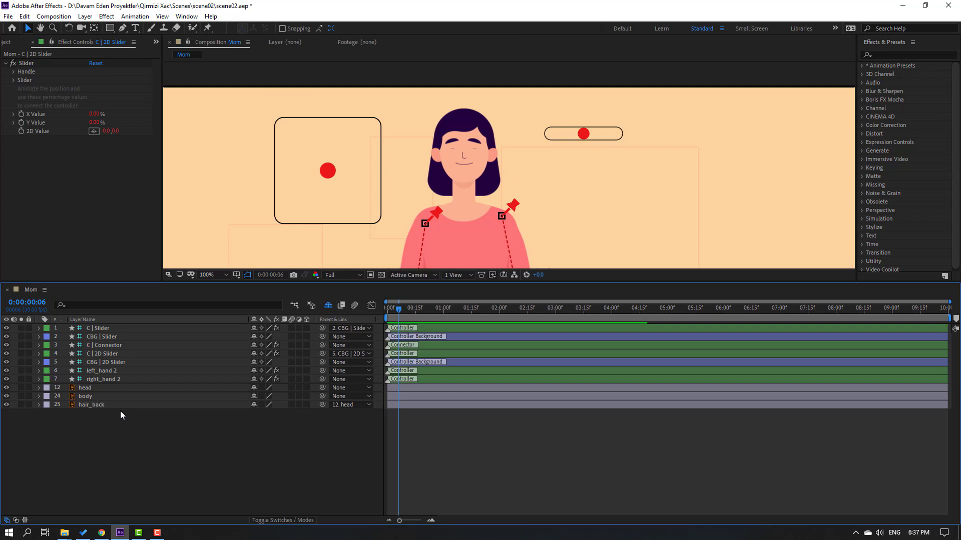
left_click(102, 362)
key("s")
left_click_drag(265, 370, 242, 371)
left_click_drag(334, 181, 368, 183)
key("period")
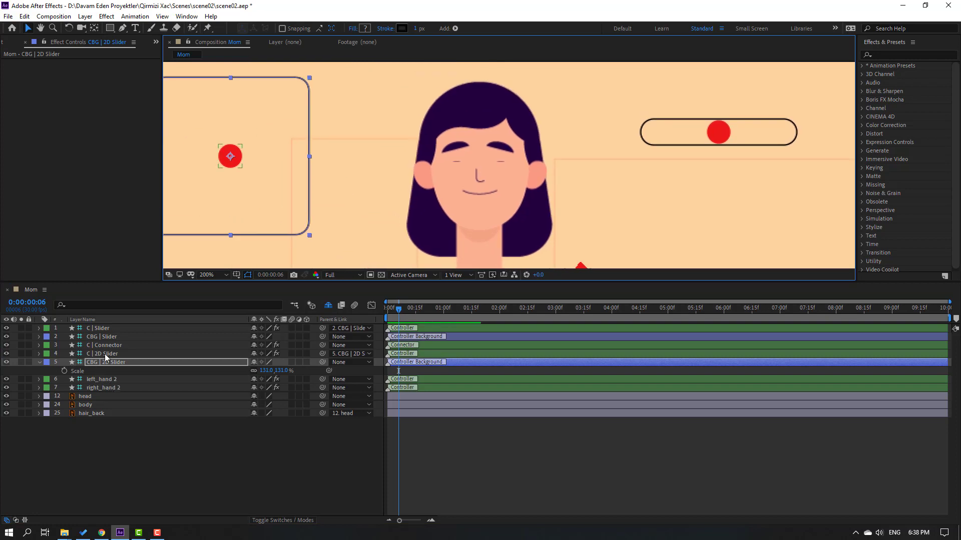
Test the 2D slider and blink slider handles, and undo the blink handle's move to its left end.
left_click(105, 353)
scroll(275, 160, "left", 4)
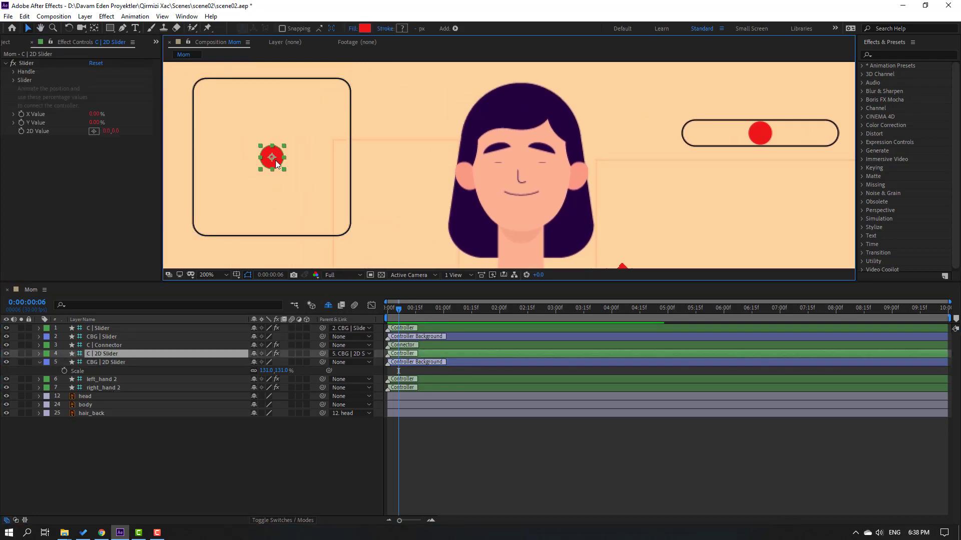
mouse_move(275, 164)
left_mouse_down()
mouse_move(294, 161)
mouse_move(270, 140)
mouse_move(303, 156)
mouse_move(263, 156)
mouse_move(272, 158)
left_mouse_up()
left_click(761, 136)
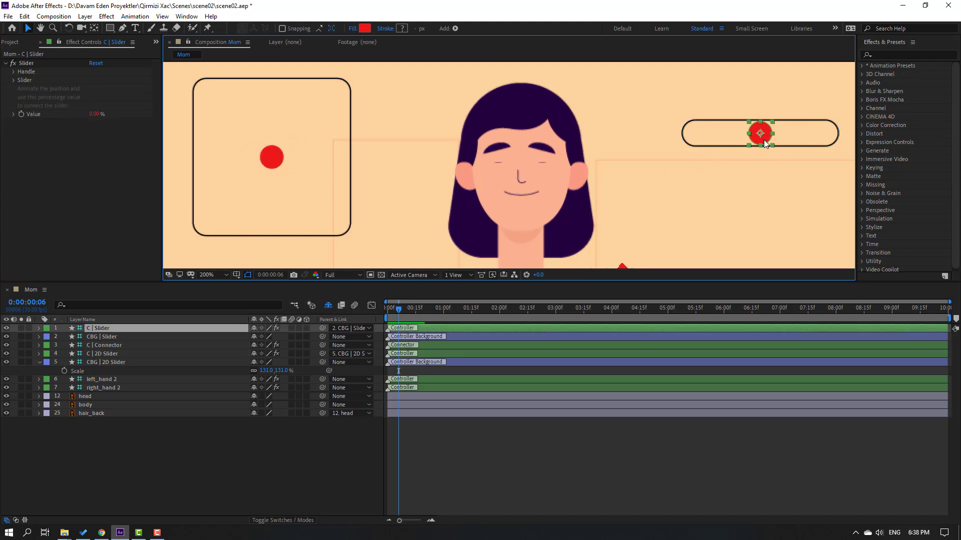
left_click_drag(764, 144, 699, 143)
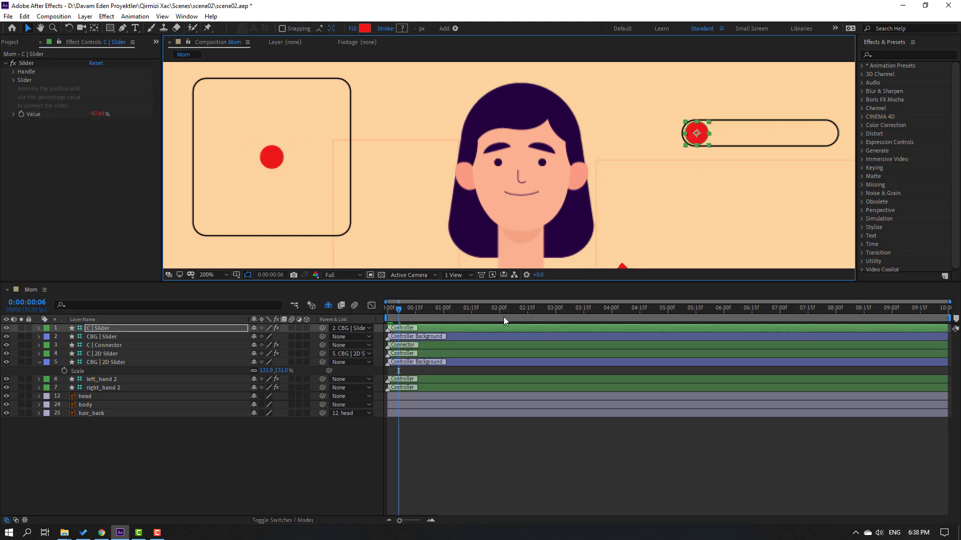
key("ctrl+z")
At frame 0, add a Position keyframe to C | Slider and set its X position to -50.
left_click(394, 309)
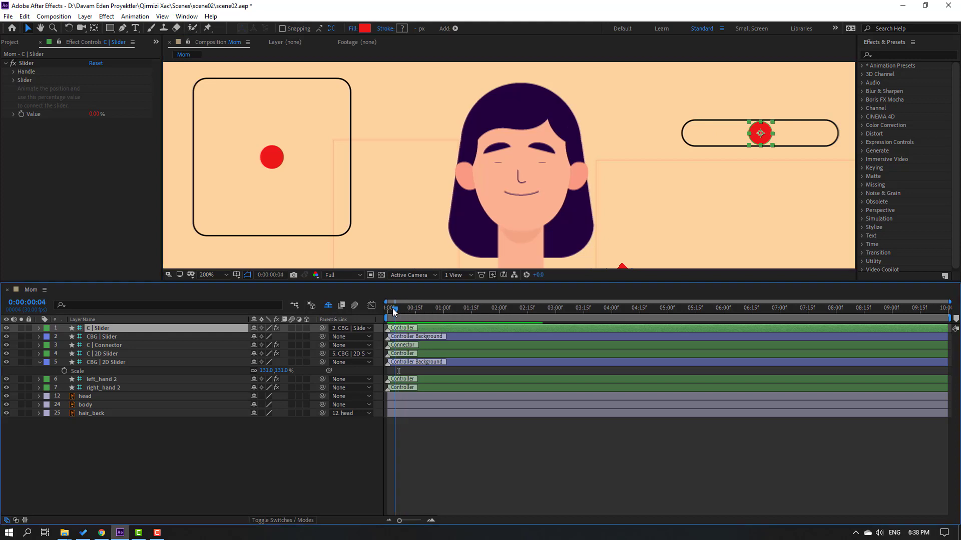
left_click_drag(394, 311, 327, 314)
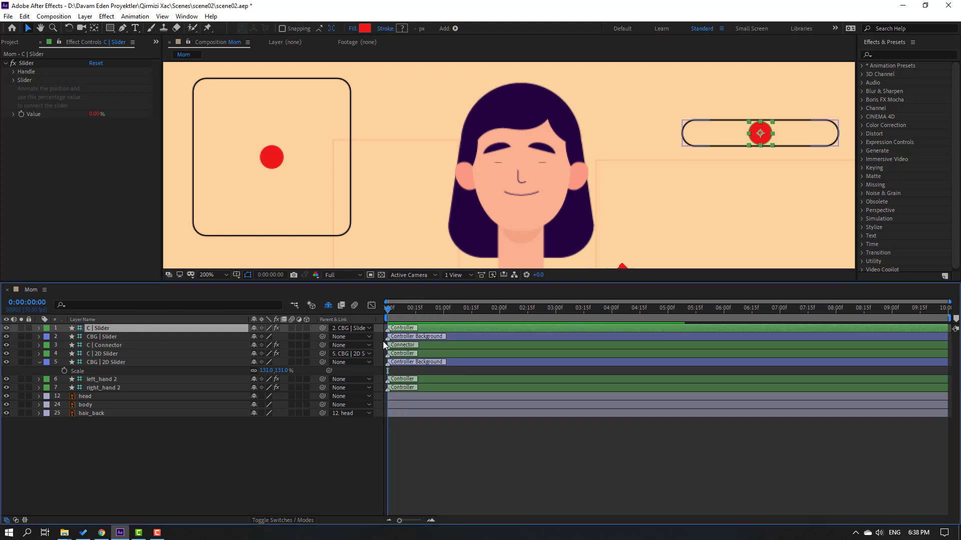
key("p")
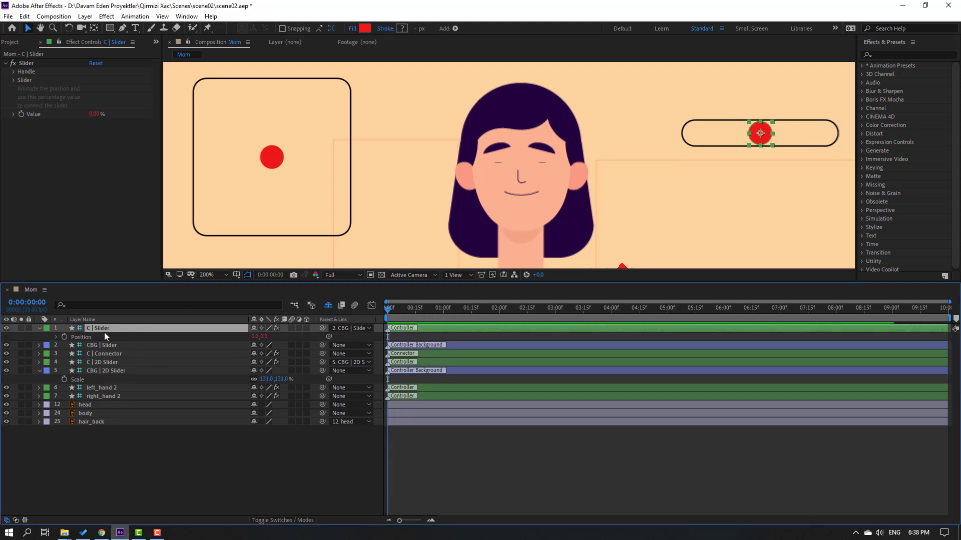
left_click(63, 337)
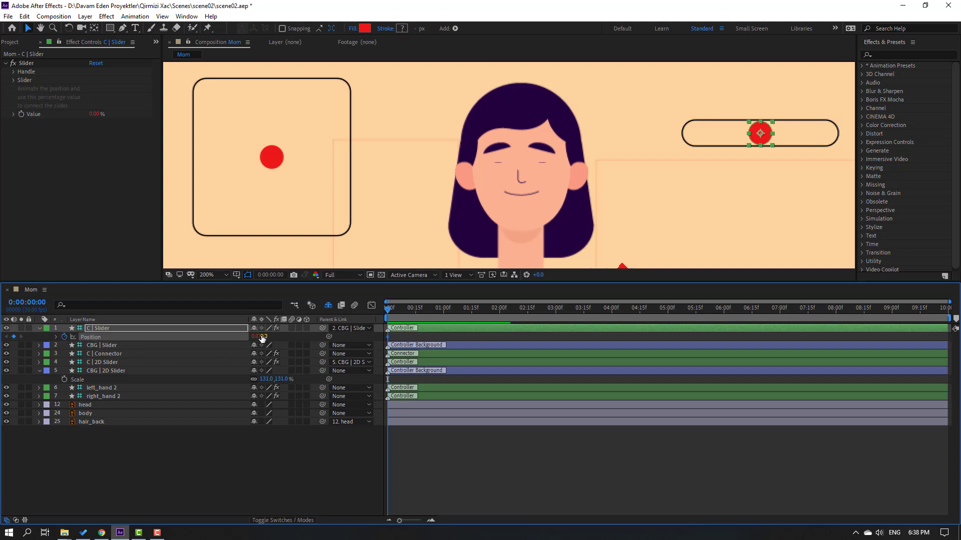
left_click_drag(258, 339, 245, 337)
left_click_drag(237, 335, 223, 328)
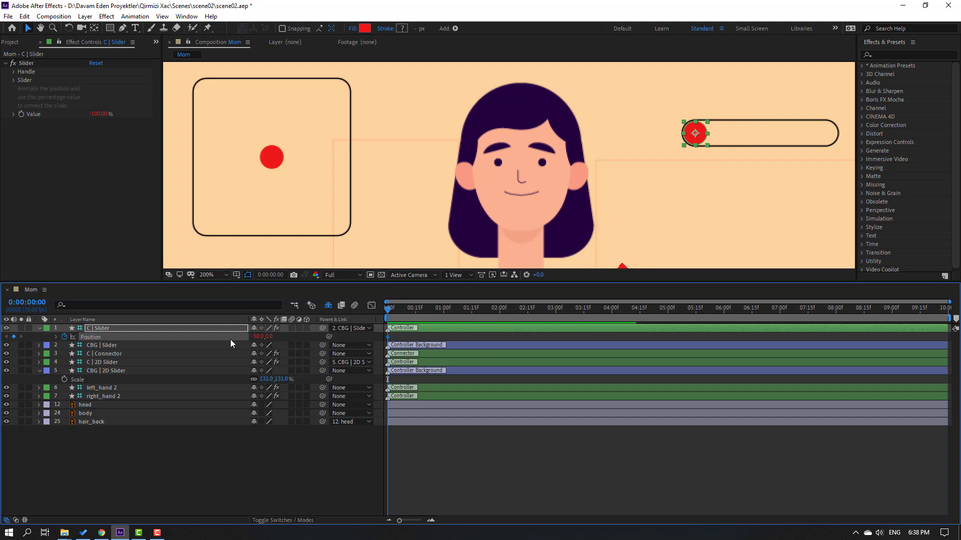
At frame 5, set the C | Slider layer's X position to 49 for the first blink.
key("Page_Down")
key("Page_Down")
key("Page_Down")
key("Page_Down")
key("Page_Down")
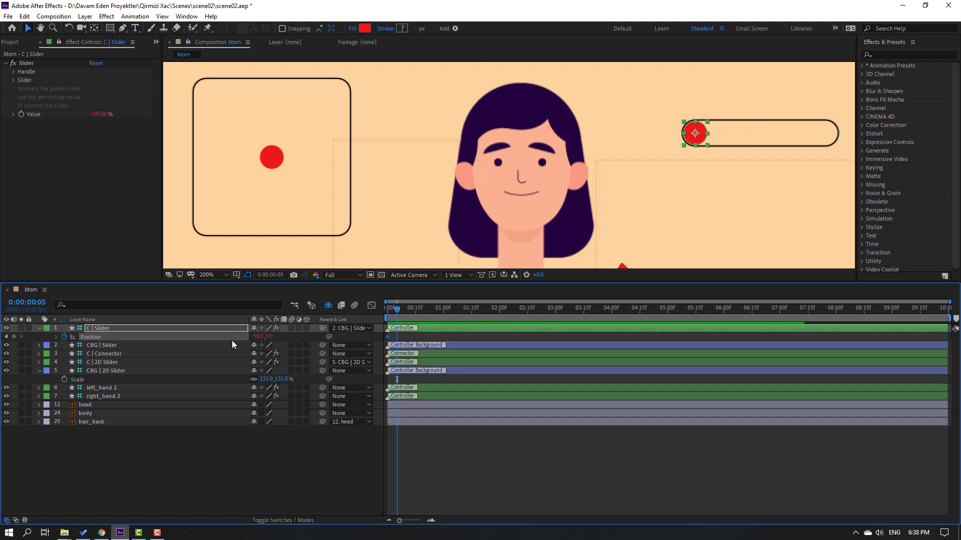
left_click_drag(256, 340, 313, 345)
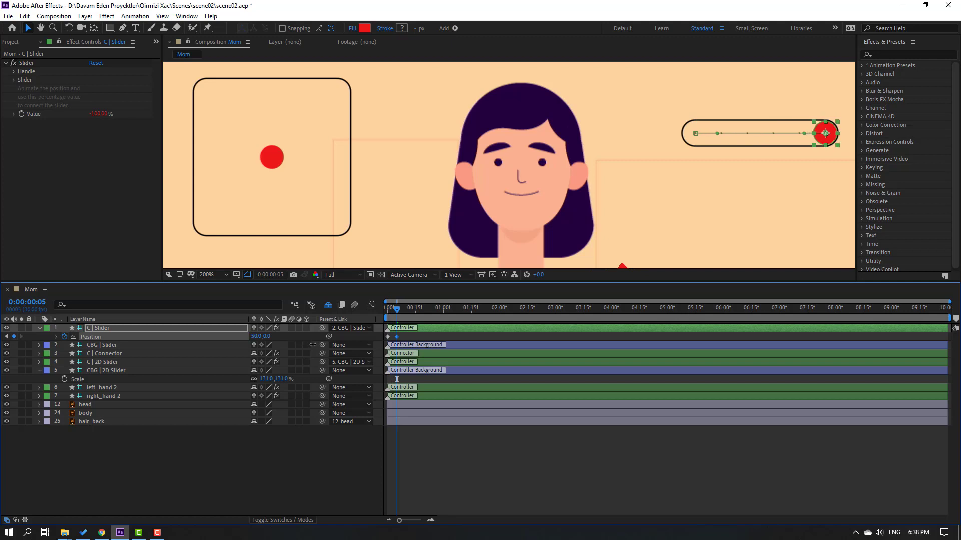
Apply Easy Ease to both C | Slider Position keyframes and preview the blink.
right_click(388, 337)
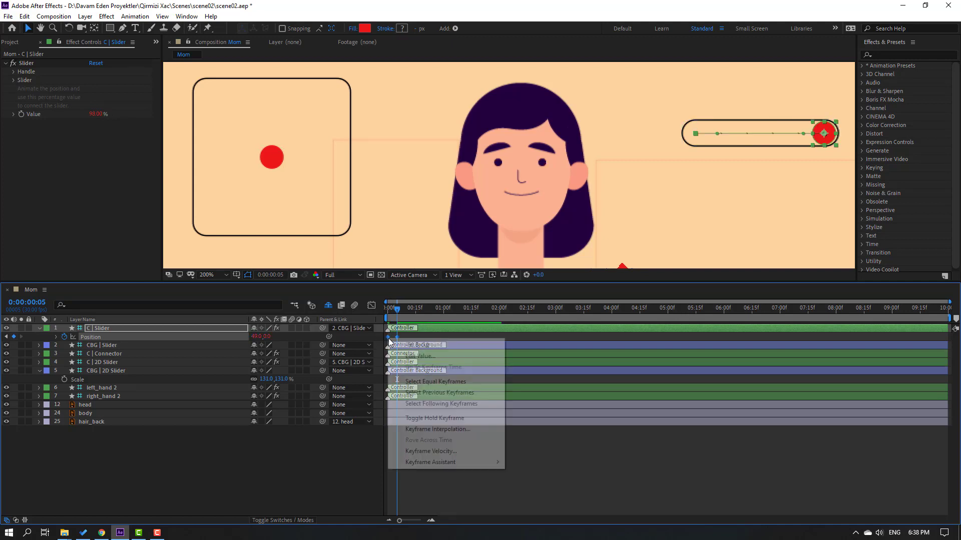
mouse_move(450, 462)
left_click(531, 395)
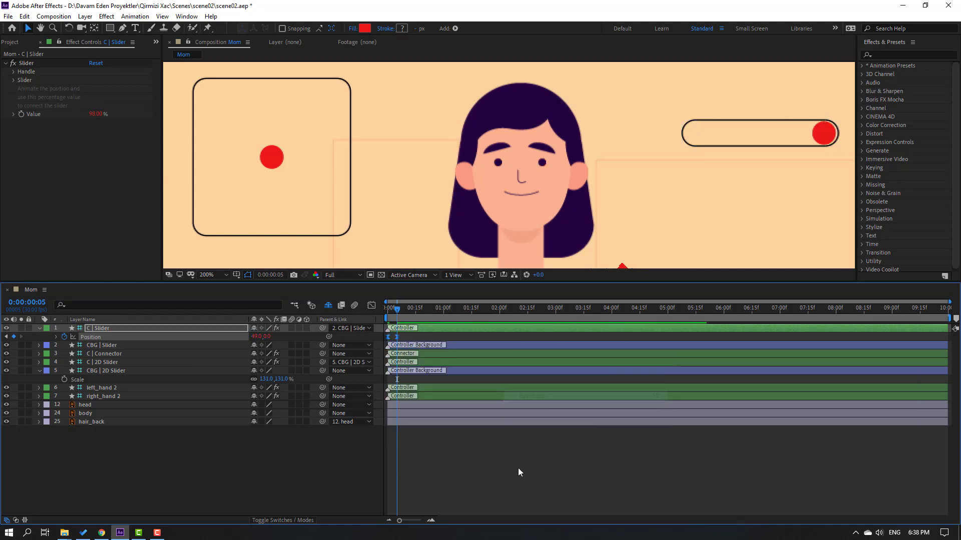
key("space")
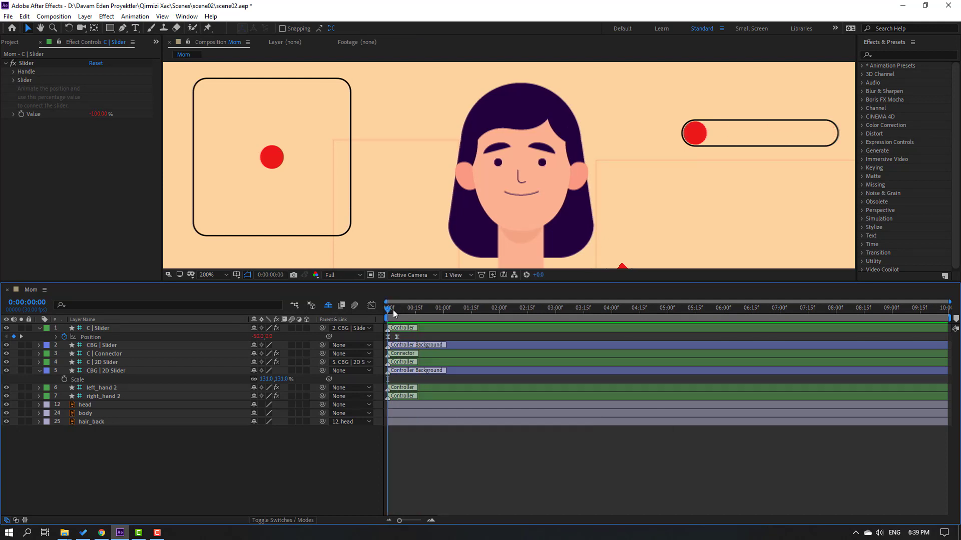
Add a C | Slider Position keyframe at 0:00:01:10 and, five frames further on, move its handle to an X position of about -49.
left_click_drag(392, 310, 461, 310)
left_click(14, 336)
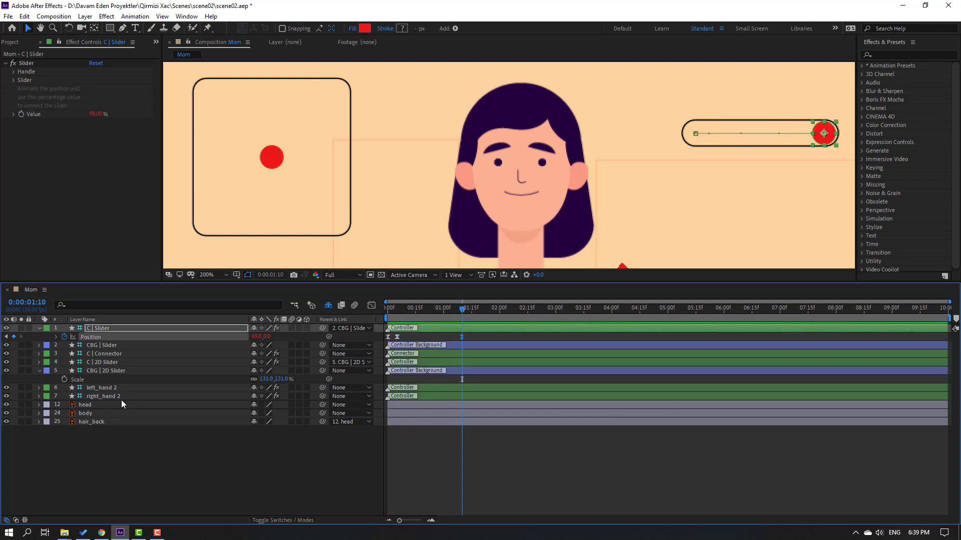
key("Page_Down")
key("Page_Down")
key("Page_Down")
key("Page_Down")
key("Page_Down")
left_click_drag(827, 141, 699, 141)
Hold C | Slider with a Position keyframe at 0:00:02:20 and move its handle to an X position of about 48 at 0:00:02:25.
key("space")
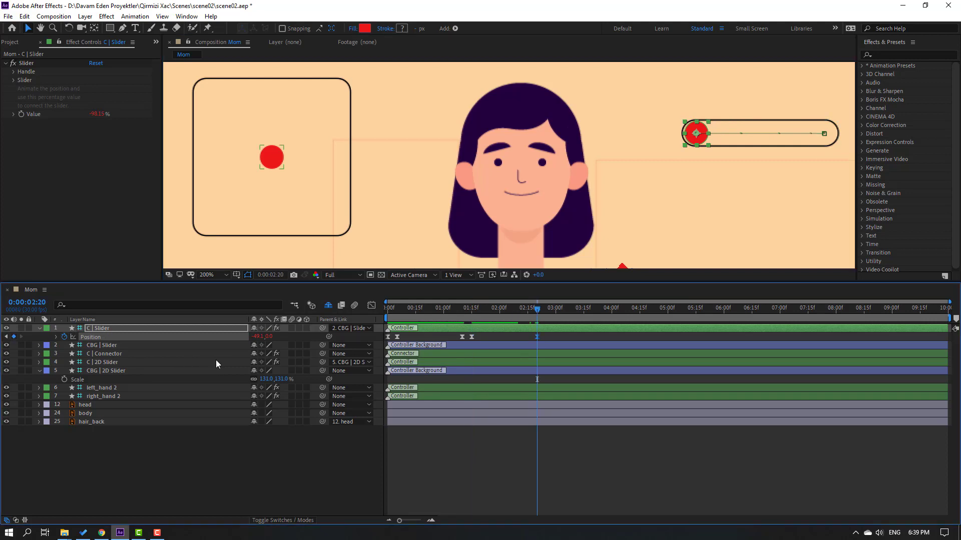
key("Page_Down")
key("Page_Down")
key("Page_Down")
key("Page_Down")
key("Page_Down")
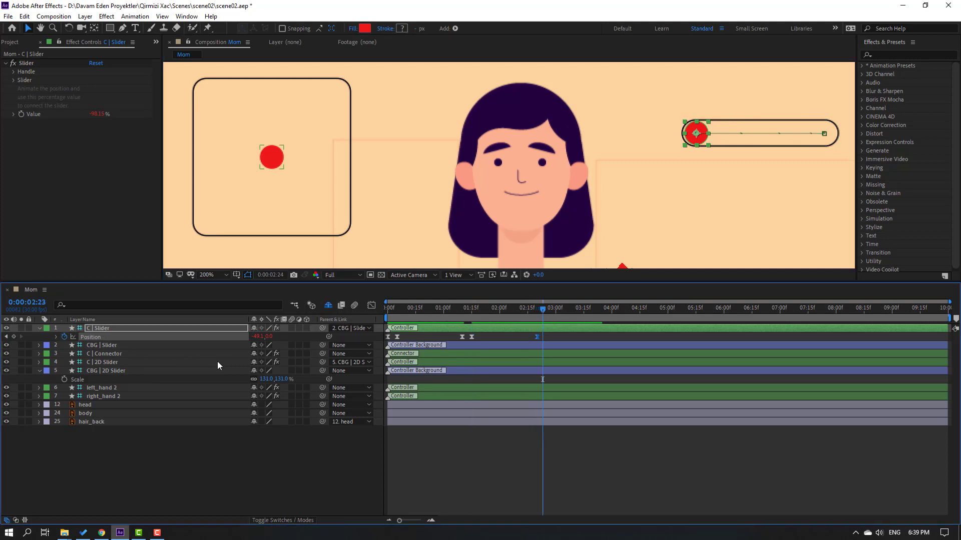
left_click_drag(702, 141, 827, 142)
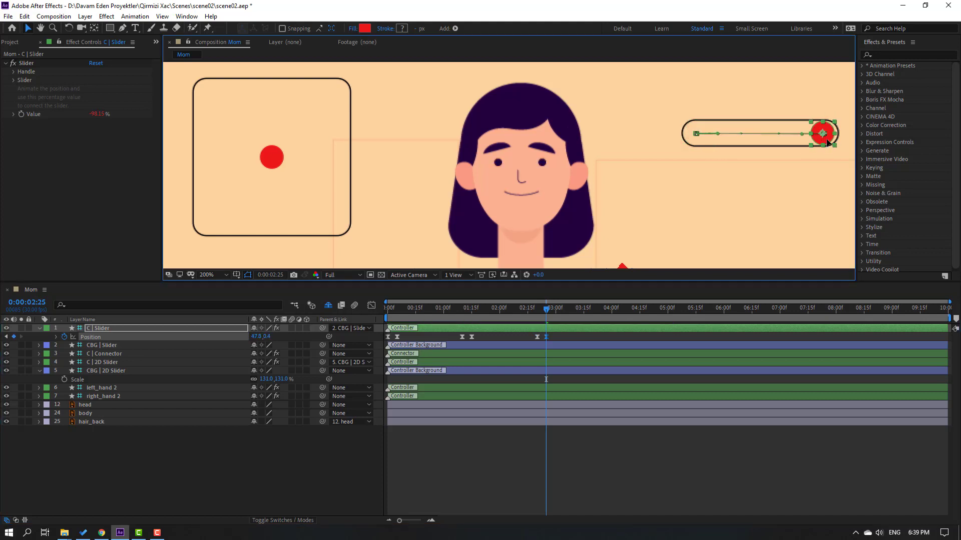
Hold C | Slider with a Position keyframe at 0:00:03:29 and move its handle to an X position of about -46 at 0:00:04:04.
left_click(609, 314)
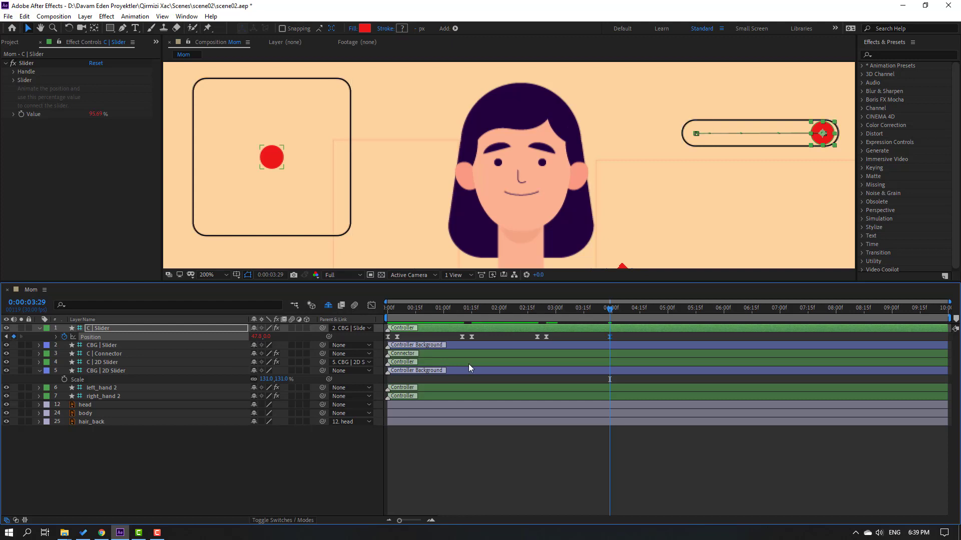
key("Page_Down")
key("Page_Down")
key("Page_Down")
key("Page_Down")
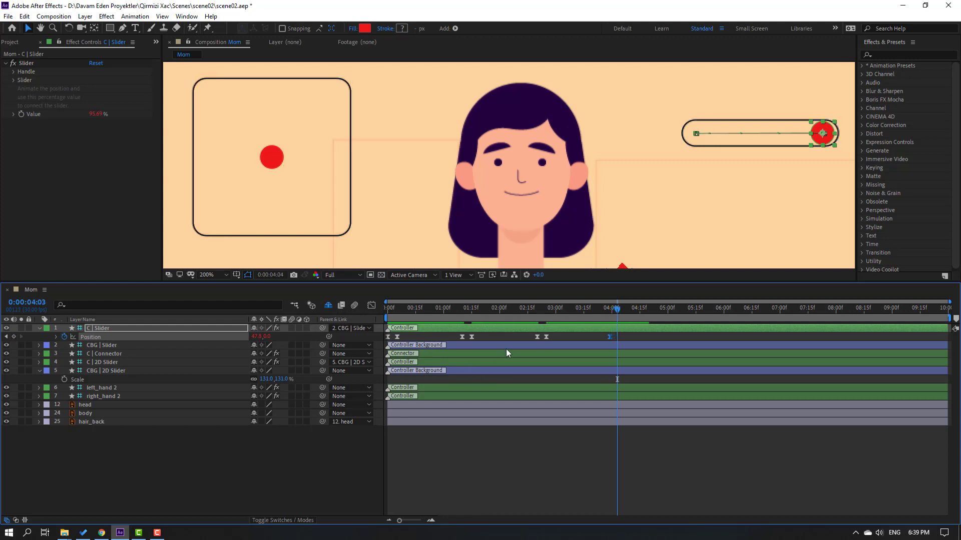
key("Page_Down")
left_click_drag(823, 147, 704, 148)
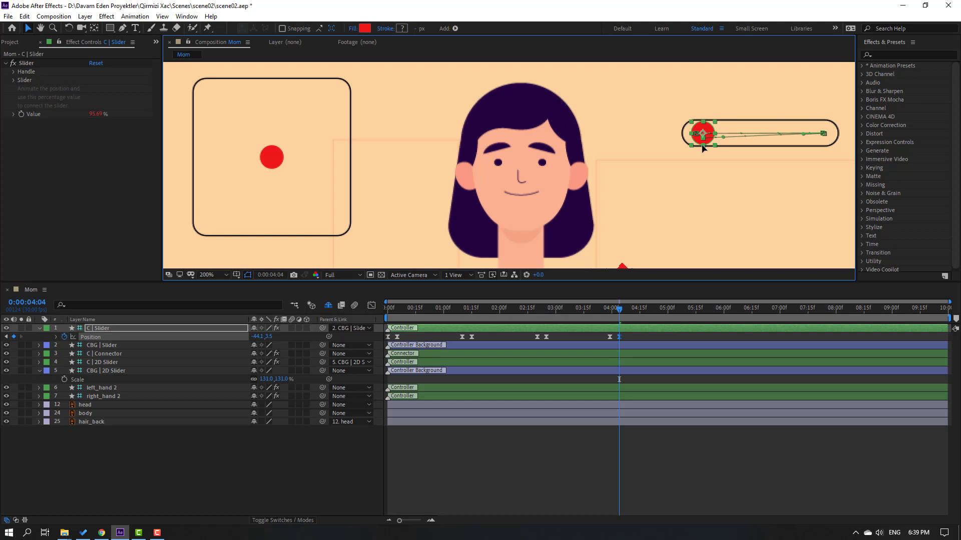
Preview the blinks and end the composition's work area at 0:00:04:15.
key("space")
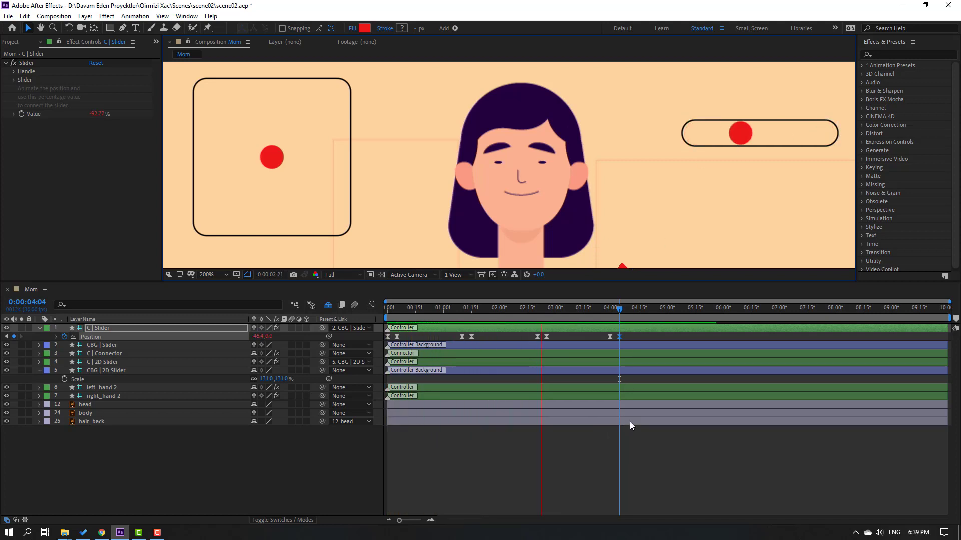
left_click(613, 308)
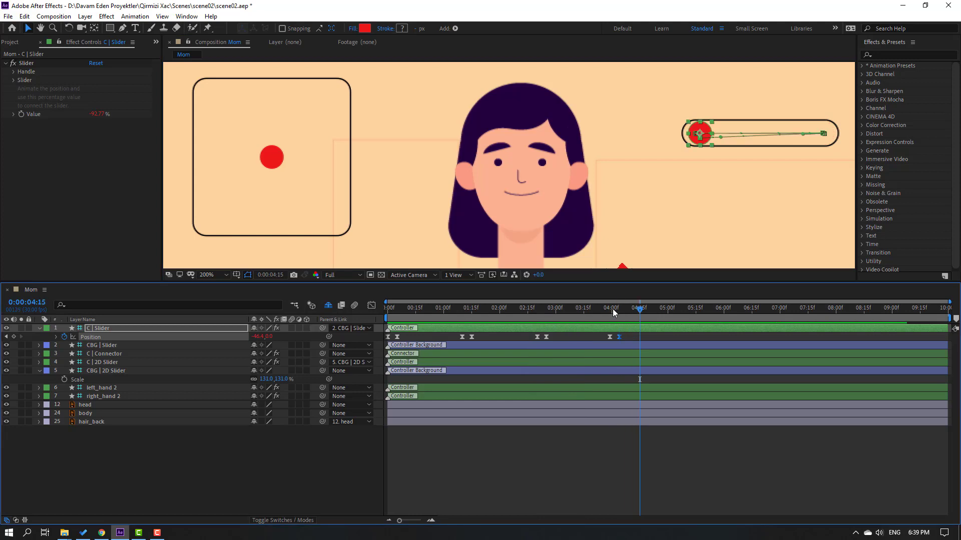
left_click(640, 309)
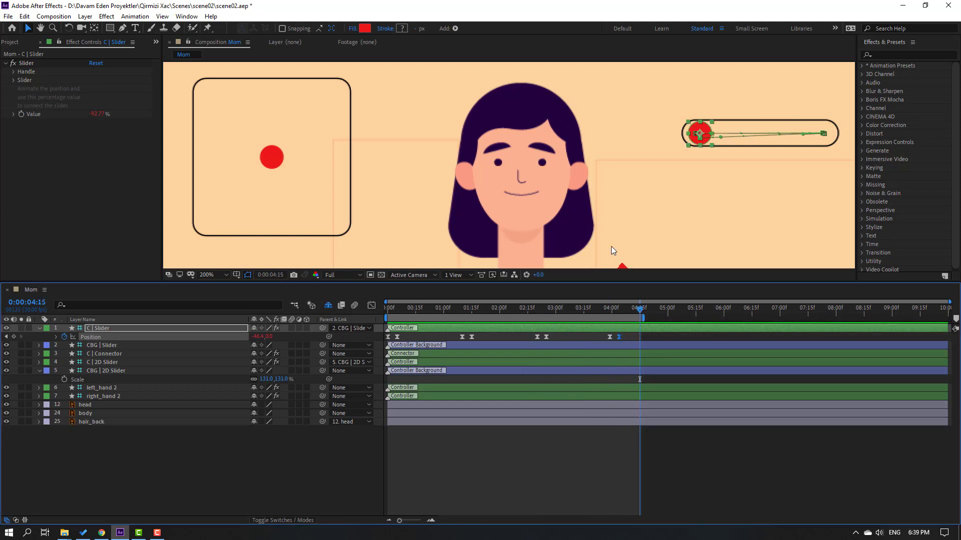
Add a C | 2D Slider Position keyframe at frame 8 and move its handle down-left to about -35, 30 at frame 18.
left_click(274, 161)
left_click_drag(411, 313, 403, 314)
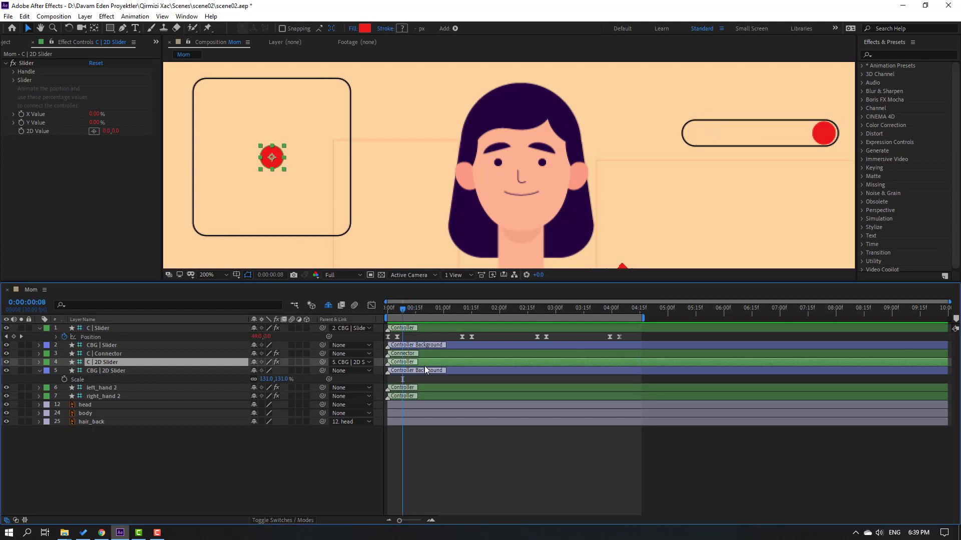
key("alt+shift+p")
left_click(90, 370)
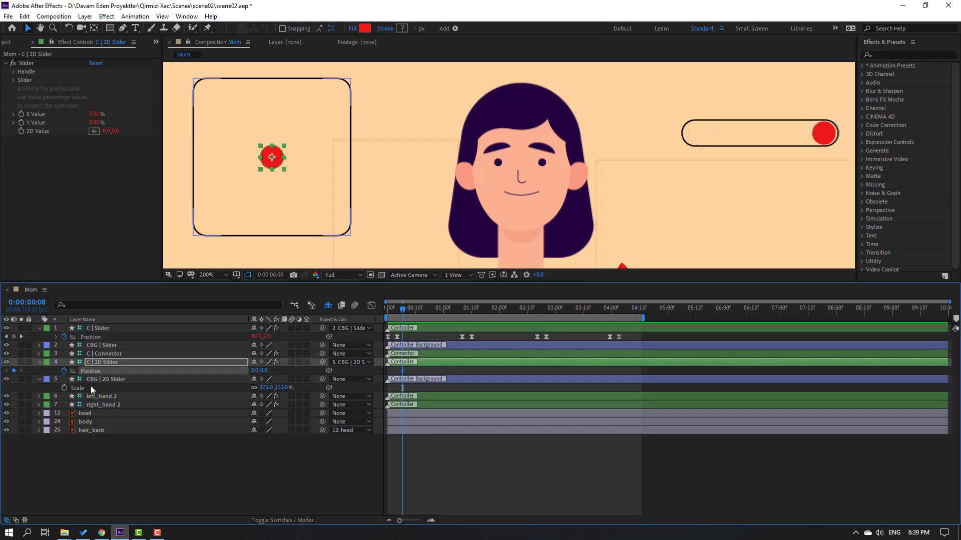
key("shift+Page_Down")
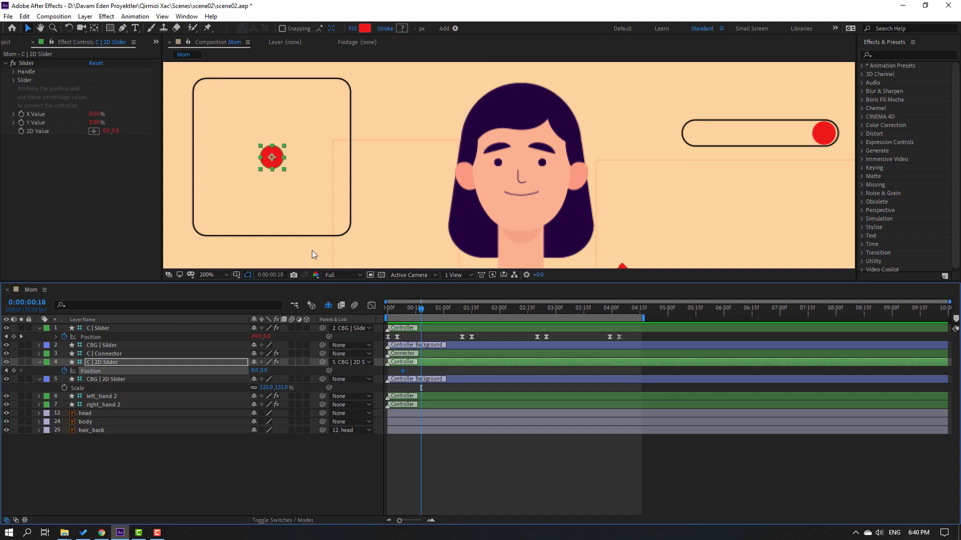
left_click_drag(275, 163, 231, 202)
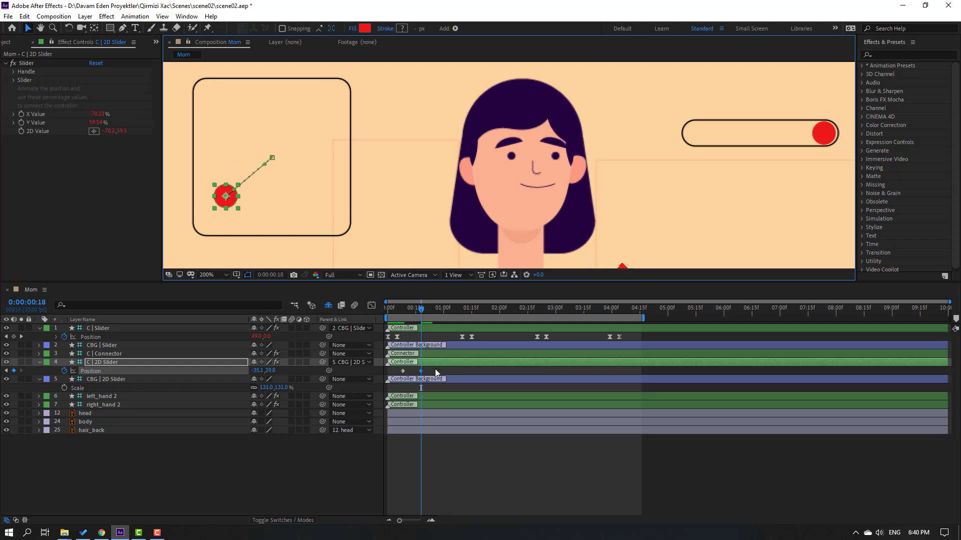
Apply Easy Ease to both C | 2D Slider Position keyframes and preview the head turn.
left_click_drag(437, 372, 399, 376)
right_click(404, 371)
mouse_move(453, 495)
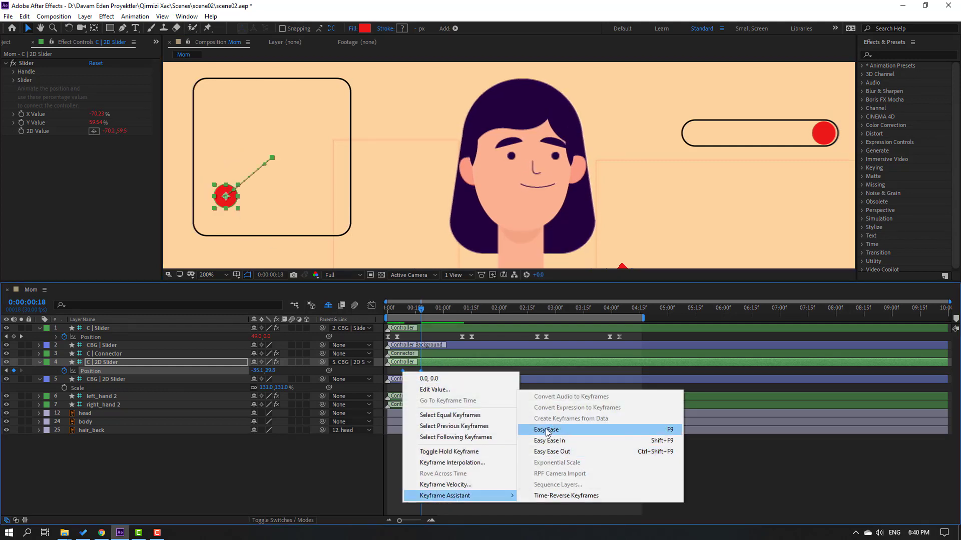
left_click(546, 429)
key("space")
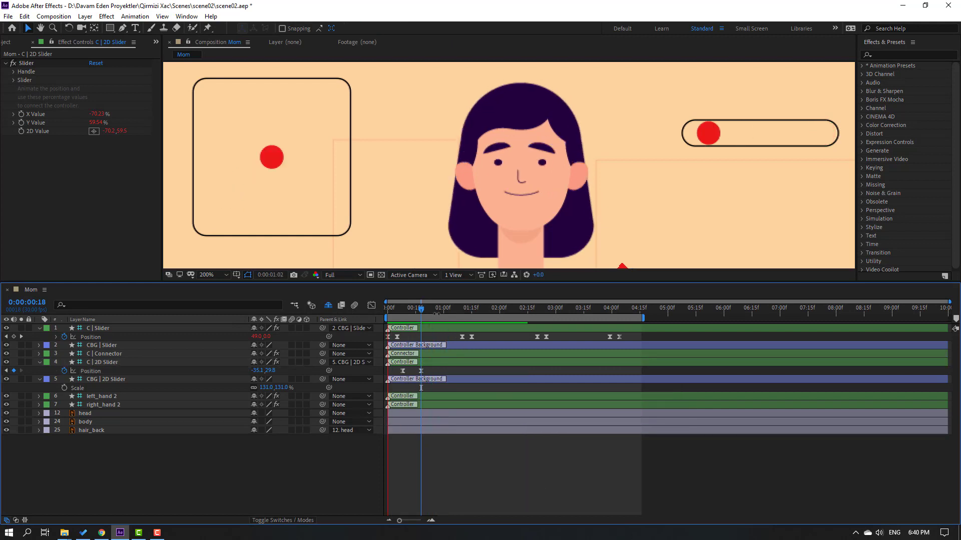
key("space")
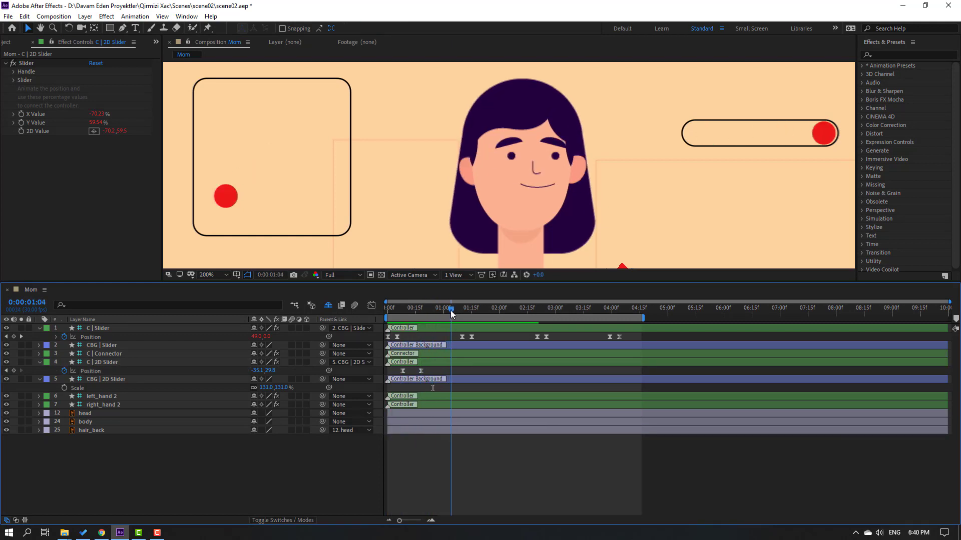
Hold C | 2D Slider with a Position keyframe at 0:00:01:04 and move its handle up-right to about 10, -34 at 0:00:01:14.
left_click(13, 371)
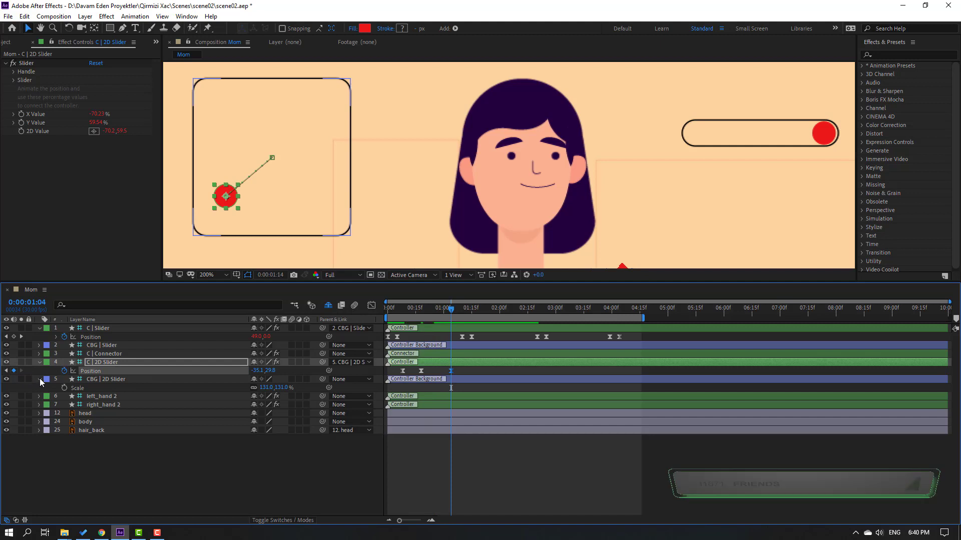
key("shift+Page_Down")
left_click_drag(226, 196, 290, 123)
key("space")
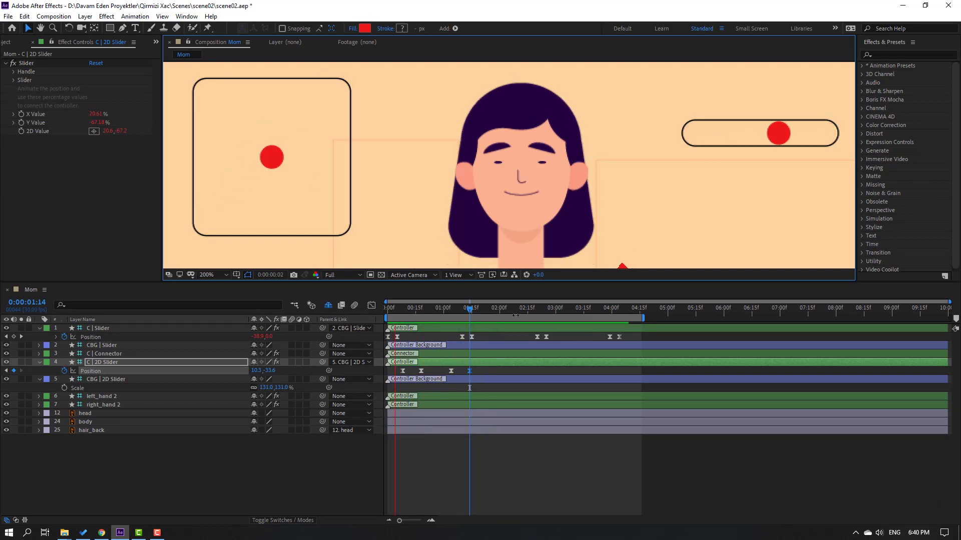
key("space")
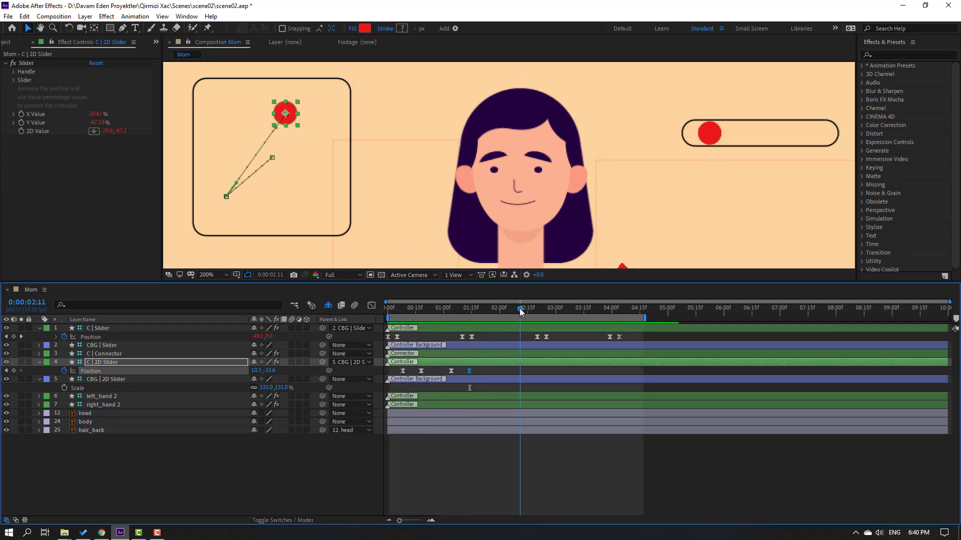
Hold C | 2D Slider with a Position keyframe at 0:00:02:13 and move its handle down to about 0, 29 at 0:00:02:23.
left_click(13, 371)
key("shift+Page_Down")
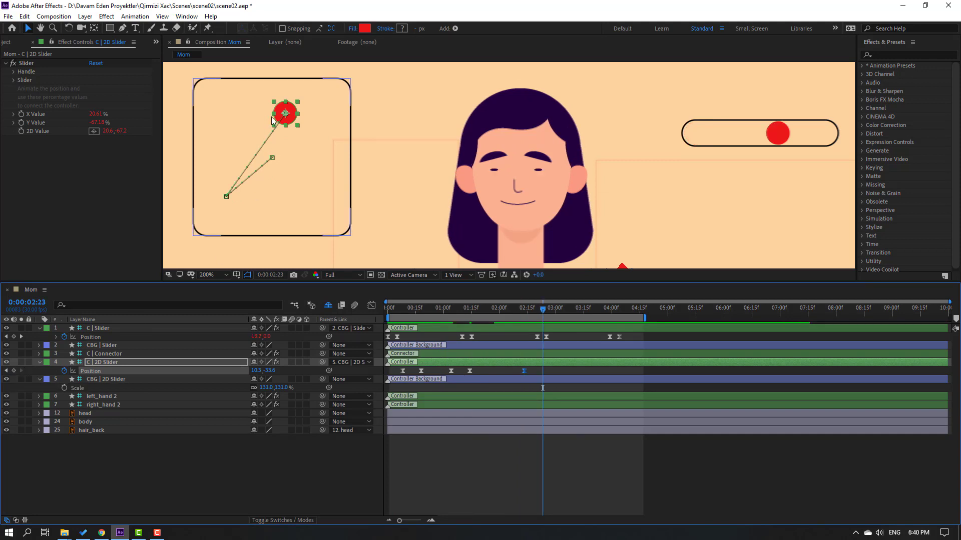
left_click_drag(285, 114, 280, 198)
Shift the second and third C | 2D Slider keyframe pairs and the first C | Slider blink pair slightly later, and preview the timing.
left_click_drag(525, 309, 558, 311)
left_click_drag(551, 371, 451, 376)
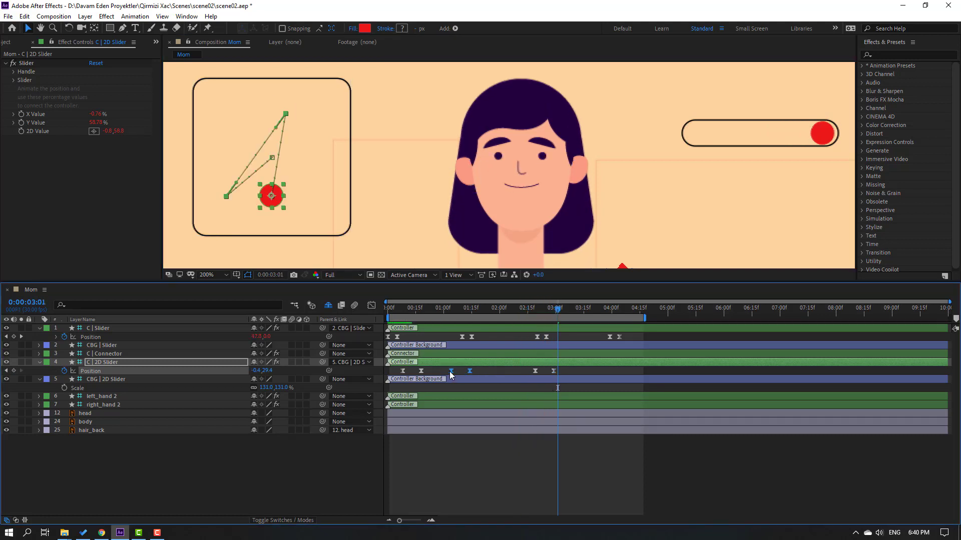
left_click(426, 391)
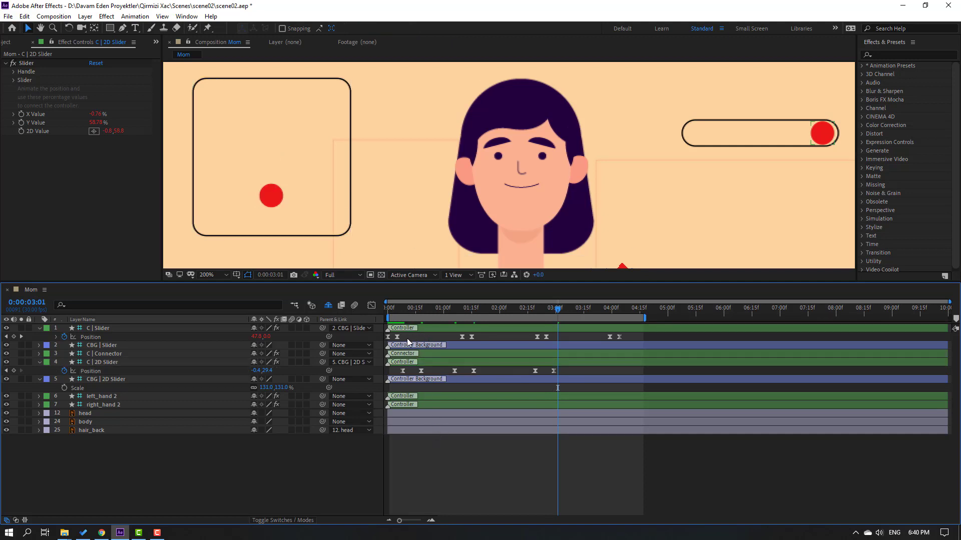
mouse_move(408, 338)
left_mouse_down()
mouse_move(376, 343)
mouse_move(413, 338)
left_mouse_up()
key("space")
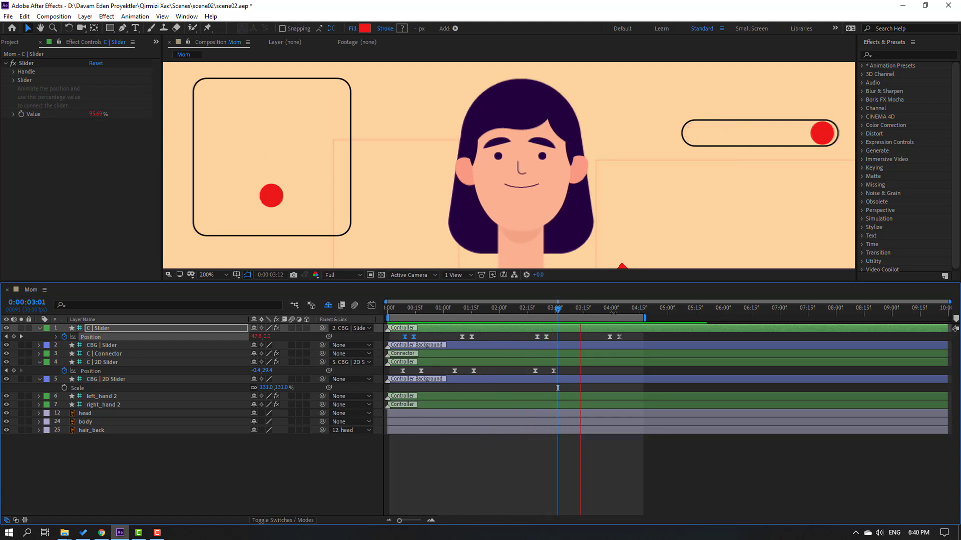
Add a fourth C | 2D Slider keyframe pair at 0:00:03:27 and 0:00:04:07, moving the handle up-left to about -21, -30 in the second.
left_click_drag(588, 310, 597, 311)
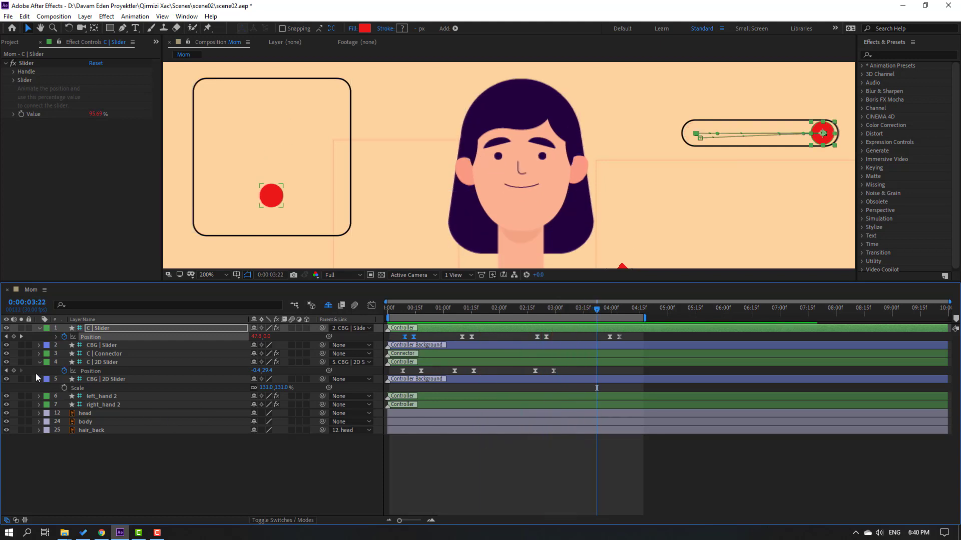
left_click(13, 371)
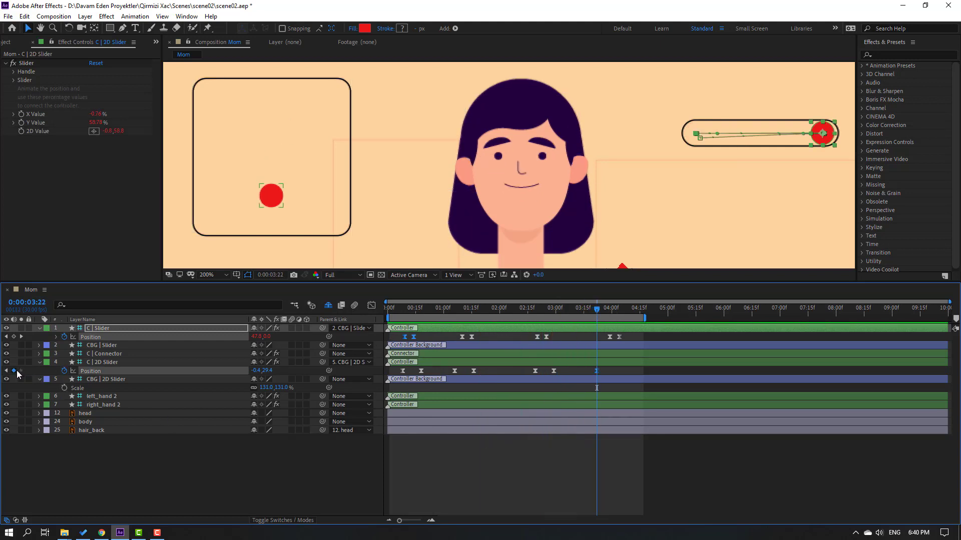
left_click(615, 315)
left_click_drag(269, 206, 244, 127)
mouse_move(624, 375)
left_mouse_down()
mouse_move(594, 369)
mouse_move(605, 375)
left_mouse_up()
key("space")
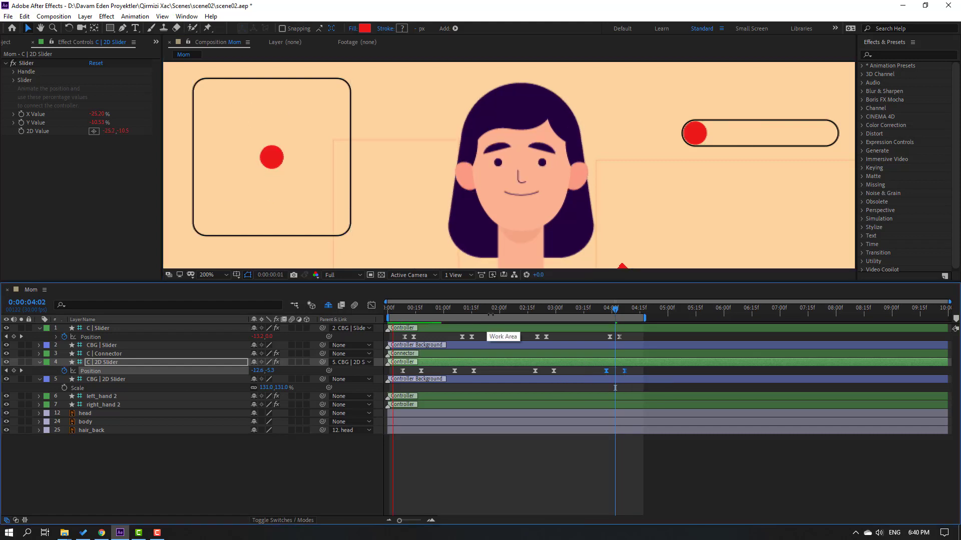
Review the whole character in the preview and add a Rotation keyframe to the head layer at frame 8.
key("comma")
key("comma")
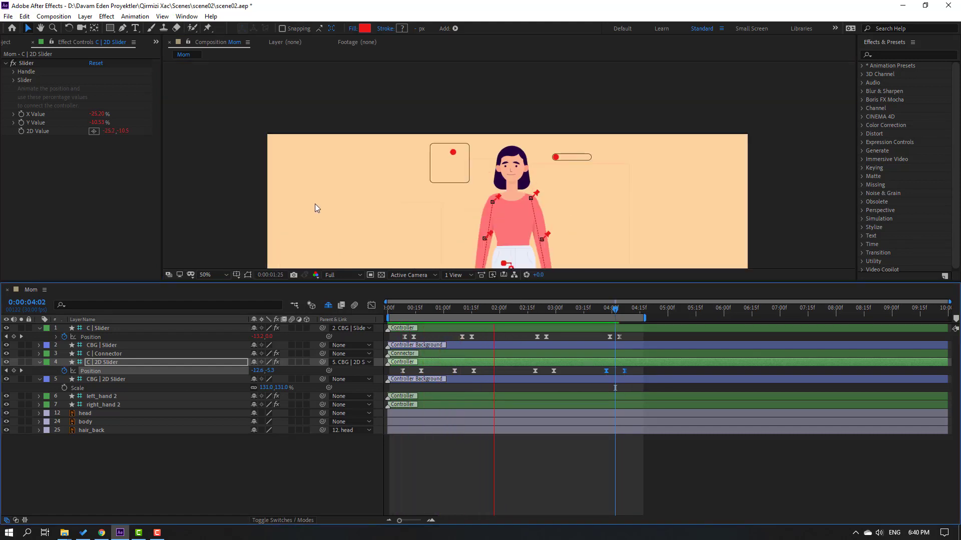
key("period")
key("period")
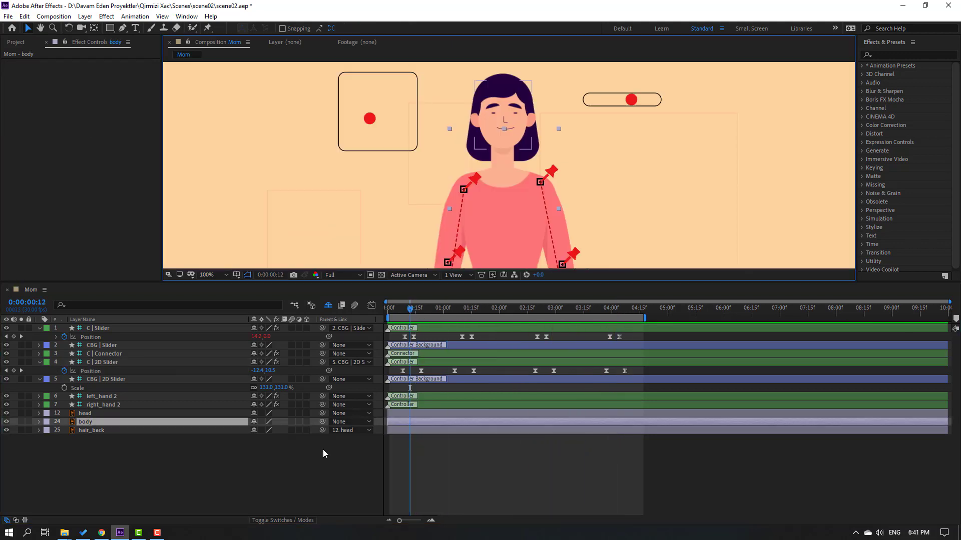
left_click(321, 450)
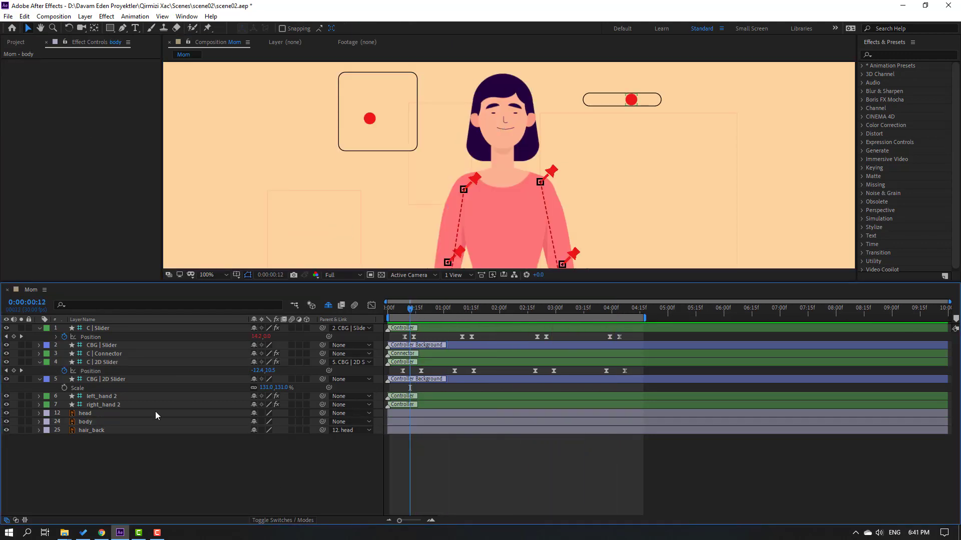
left_click(99, 413)
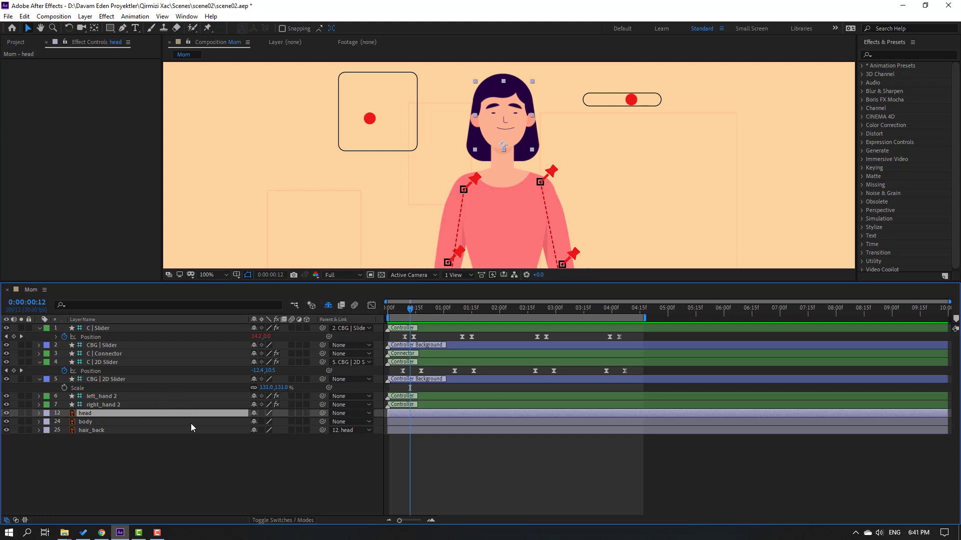
key("r")
left_click_drag(408, 313, 404, 313)
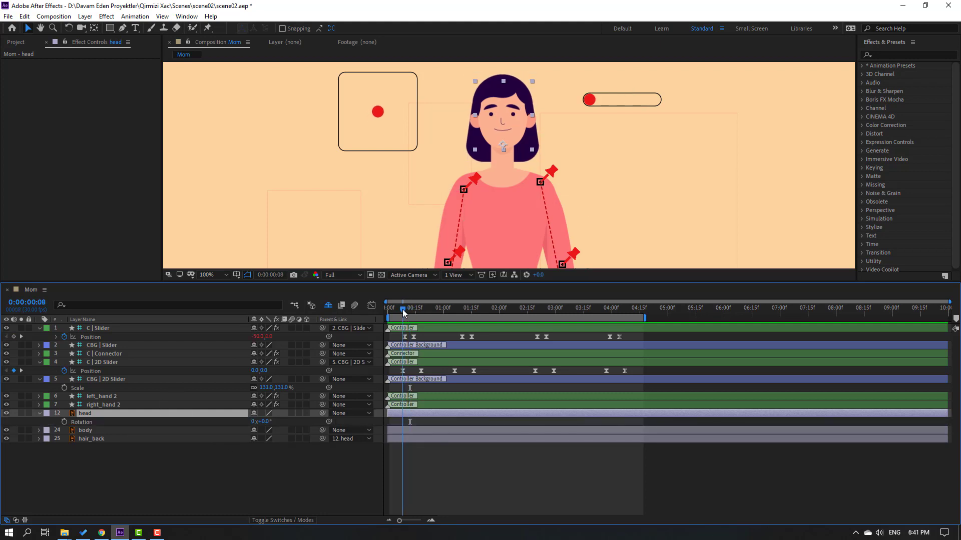
left_click(64, 423)
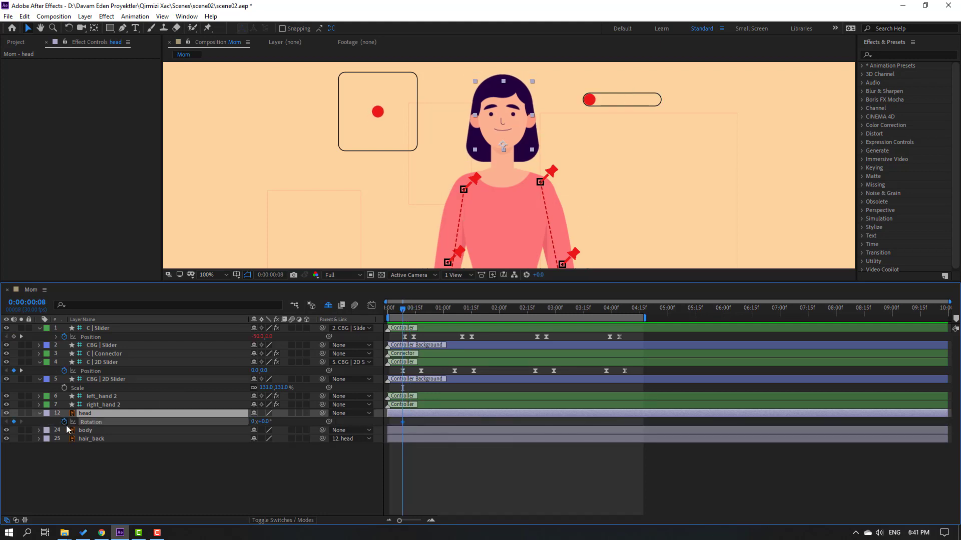
Set the head layer's Rotation to -6° at frame 18, trying -3° first.
key("shift+Page_Down")
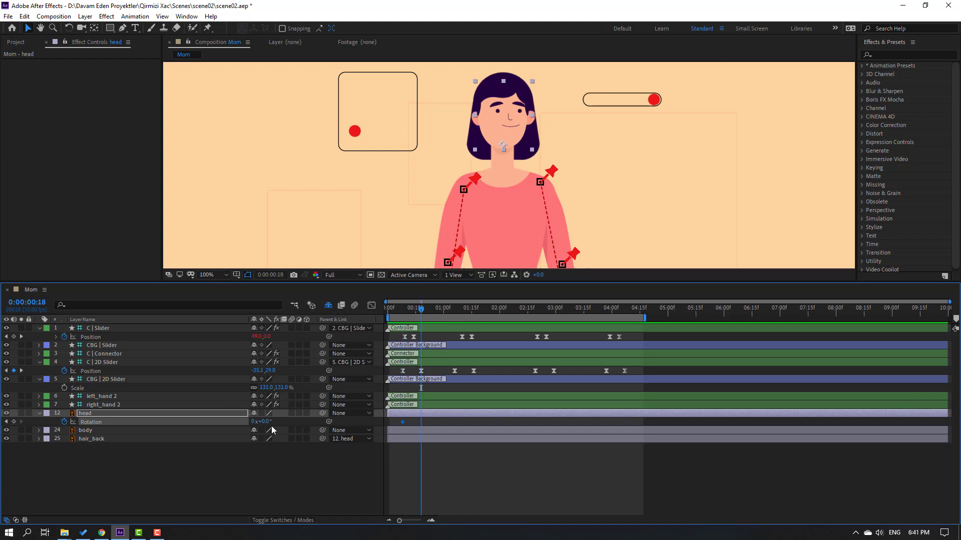
type("-3")
key("Return")
left_click(263, 422)
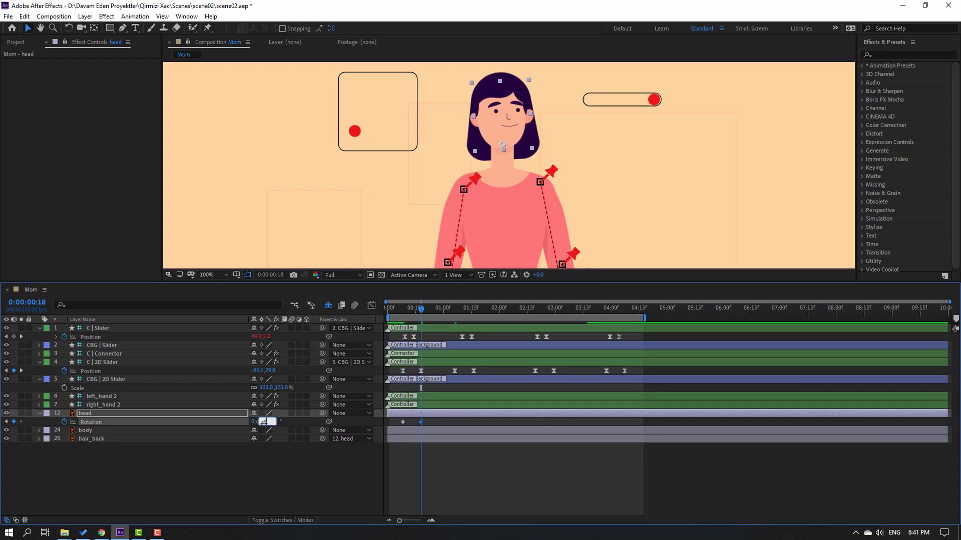
type("-6")
key("Return")
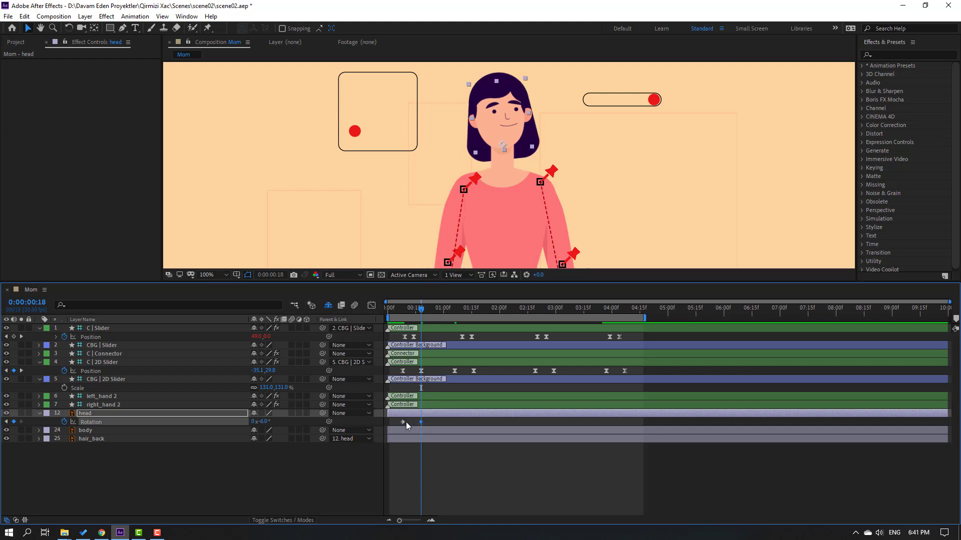
Apply Easy Ease to both head Rotation keyframes and preview the tilt.
left_click(387, 429)
left_click(402, 422)
right_click(403, 422)
mouse_move(472, 419)
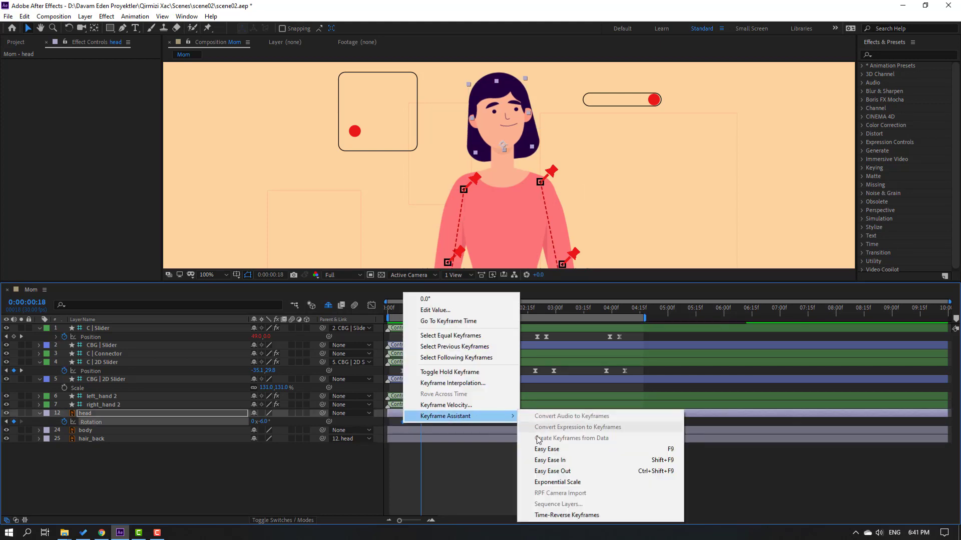
left_click(539, 449)
left_click(479, 485)
key("space")
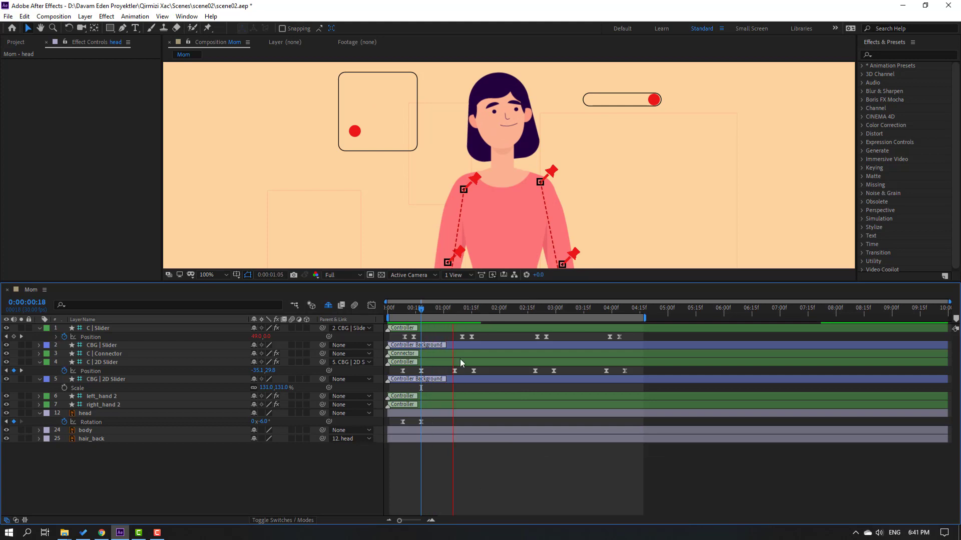
Hold the head's tilt with a Rotation keyframe at 0:00:01:06 and set its Rotation to 6° at 0:00:01:16.
left_click(434, 310)
left_click_drag(441, 309, 455, 309)
left_click(14, 422)
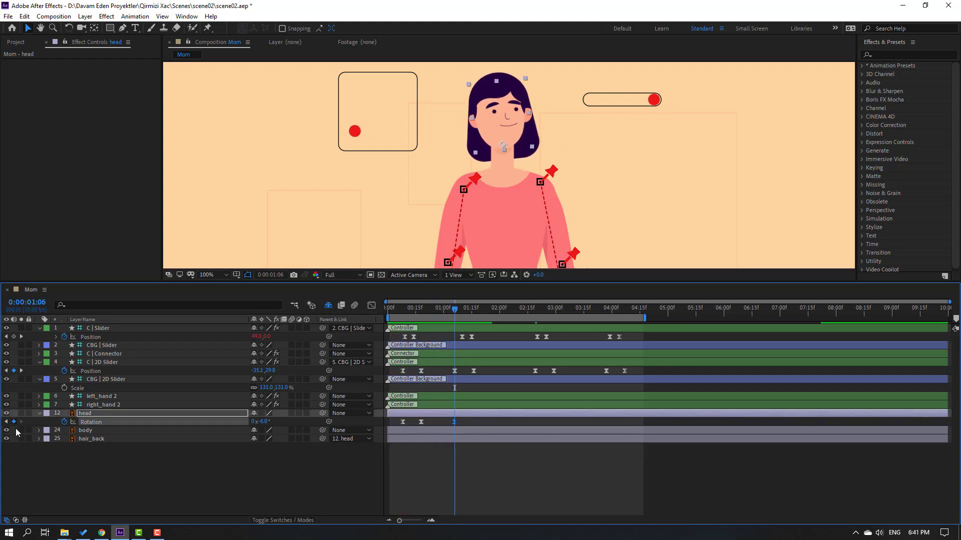
key("space")
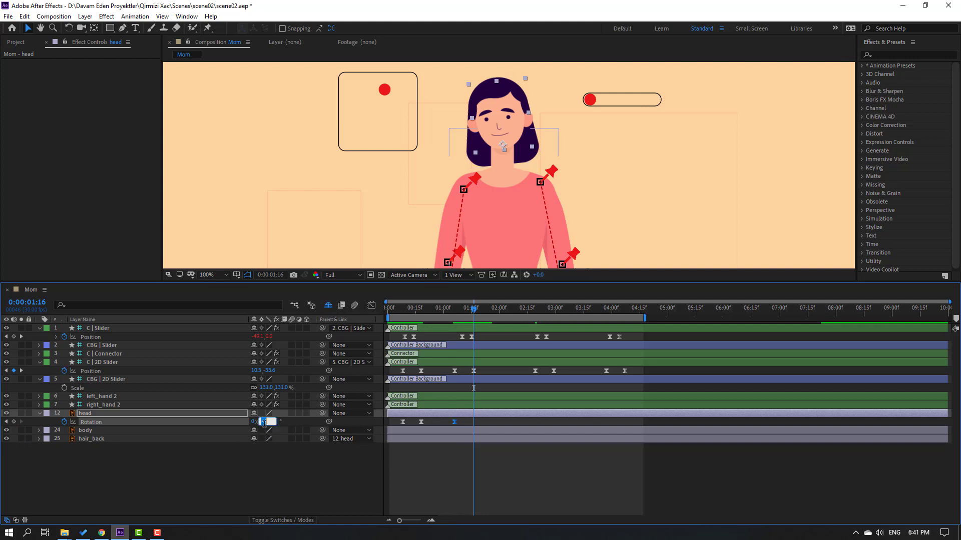
type("6")
key("Return")
Hold the head's Rotation with a keyframe at 0:00:02:19 and set it to 0° at 0:00:02:29.
left_click_drag(482, 302, 535, 308)
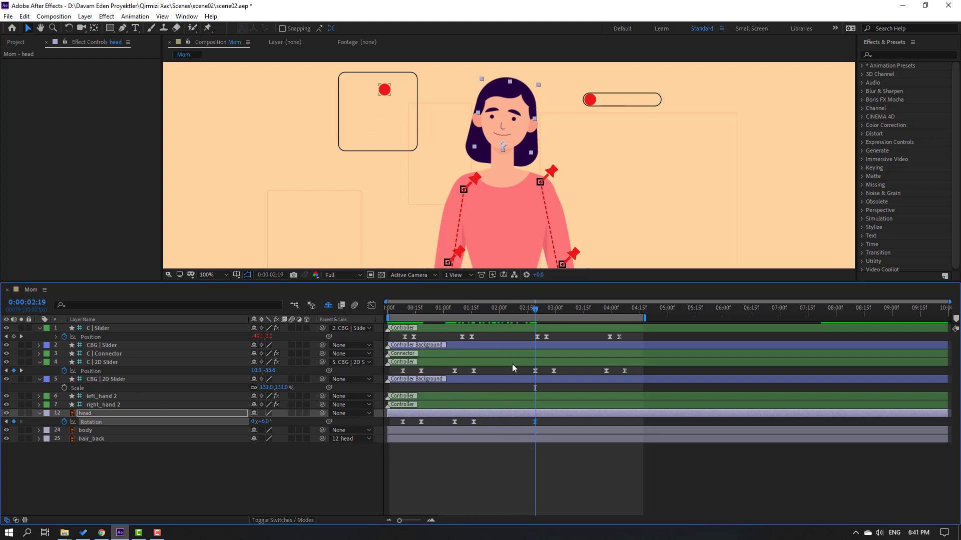
key("k")
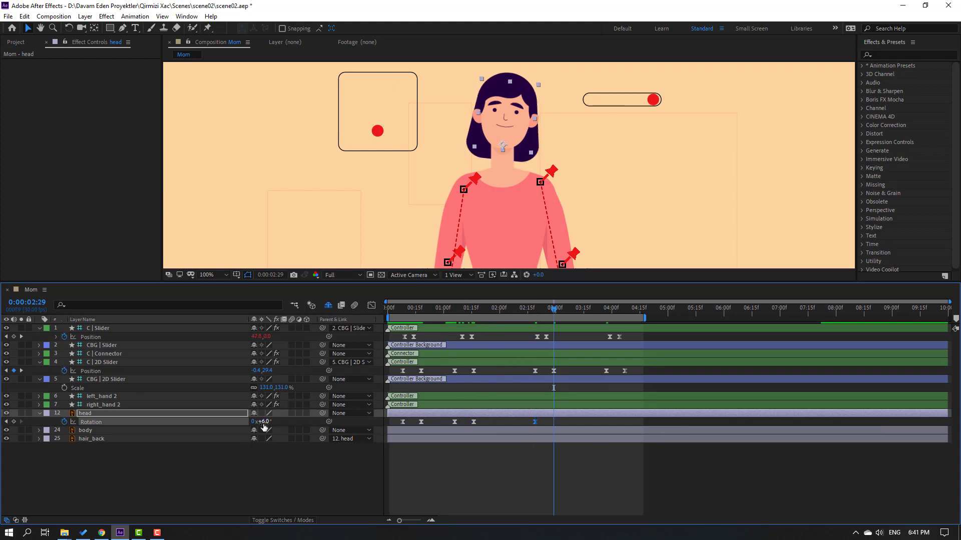
key("Return")
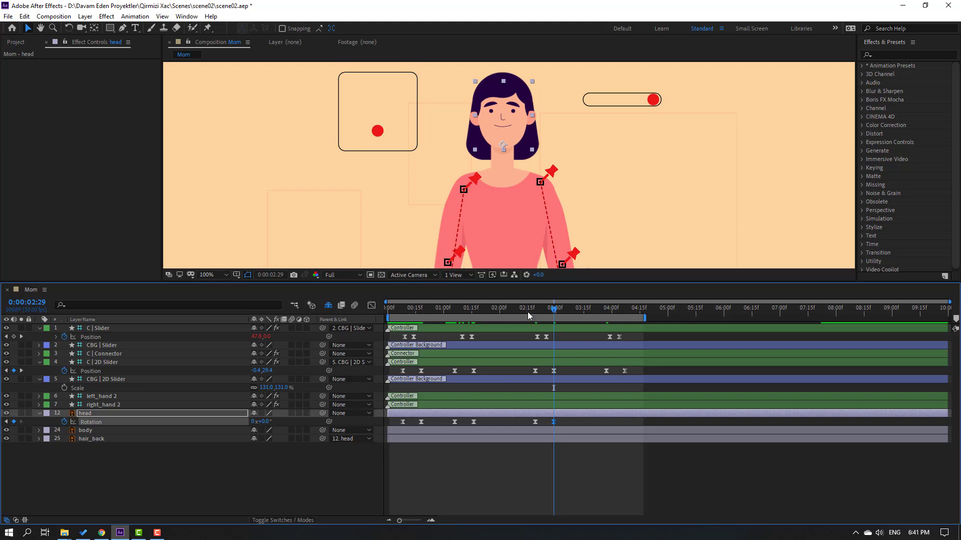
Hold the head's Rotation with a keyframe at 0:00:03:27 and set it to -3° at 0:00:04:07.
left_click_drag(527, 315, 607, 312)
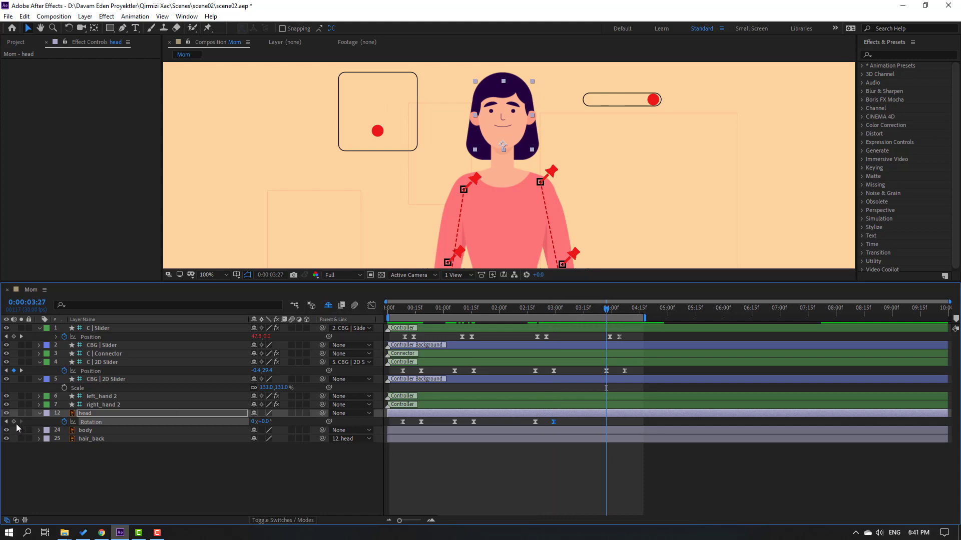
left_click(14, 422)
key("shift+Page_Down")
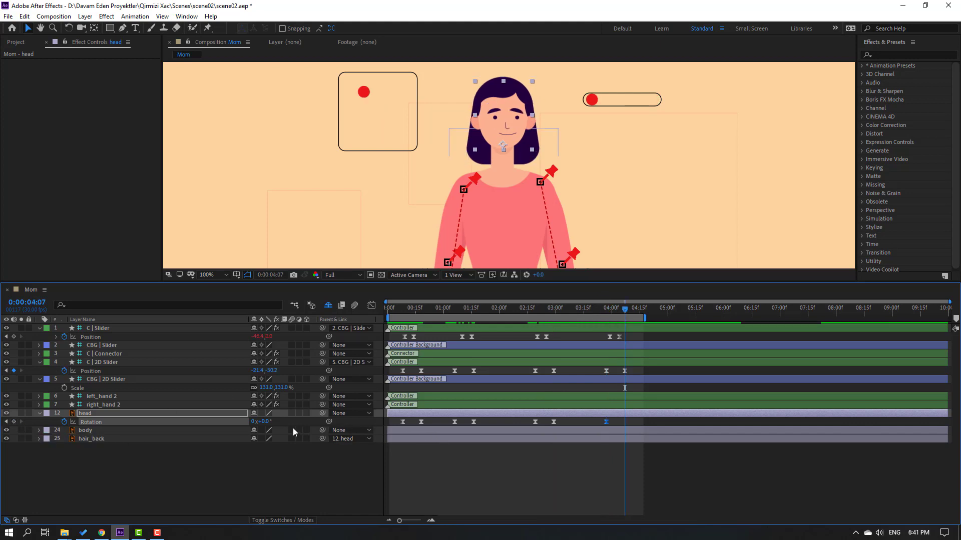
left_click_drag(262, 421, 263, 426)
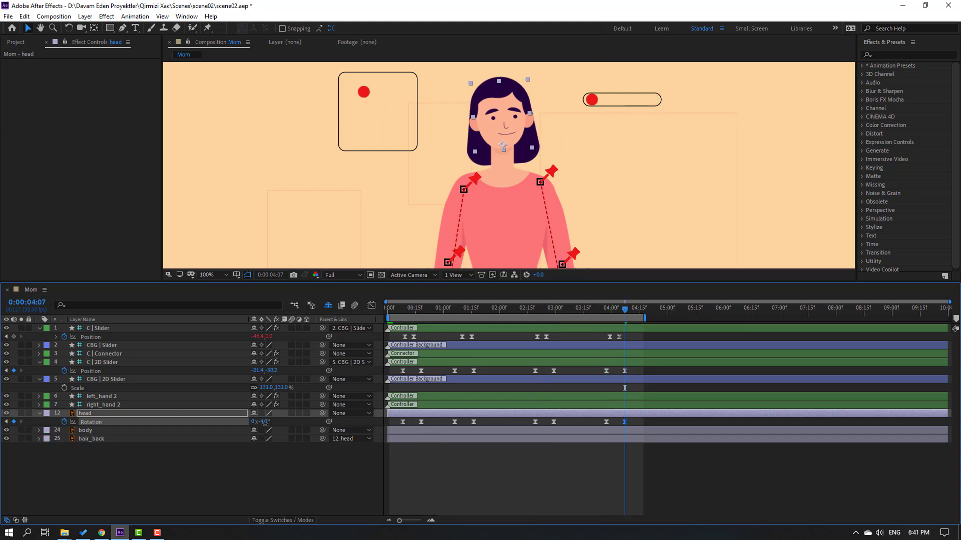
type("-3")
key("Return")
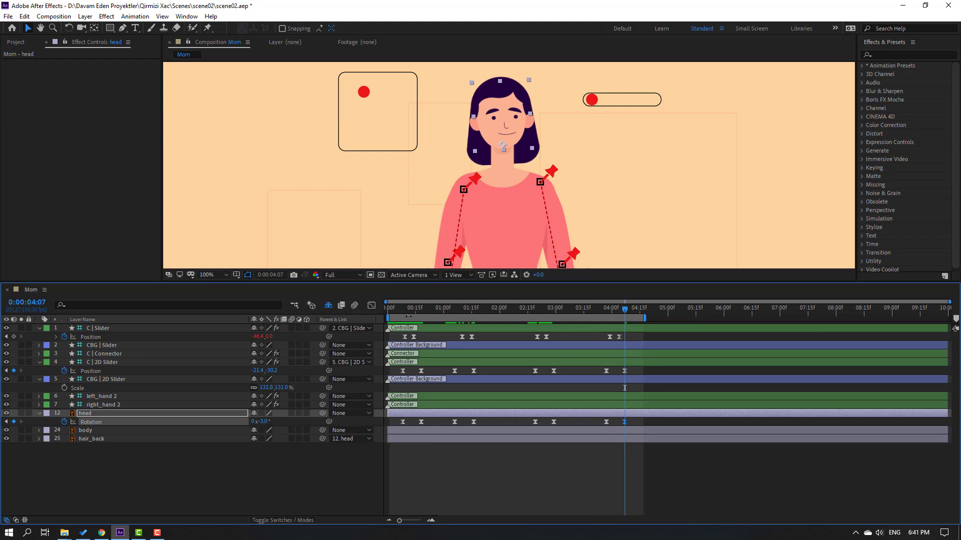
Keyframe the head's Position at 0:00:00:08, lower it 10 px at 0:00:00:13 and raise it back 10 px at 0:00:00:18.
left_click_drag(408, 316, 405, 313)
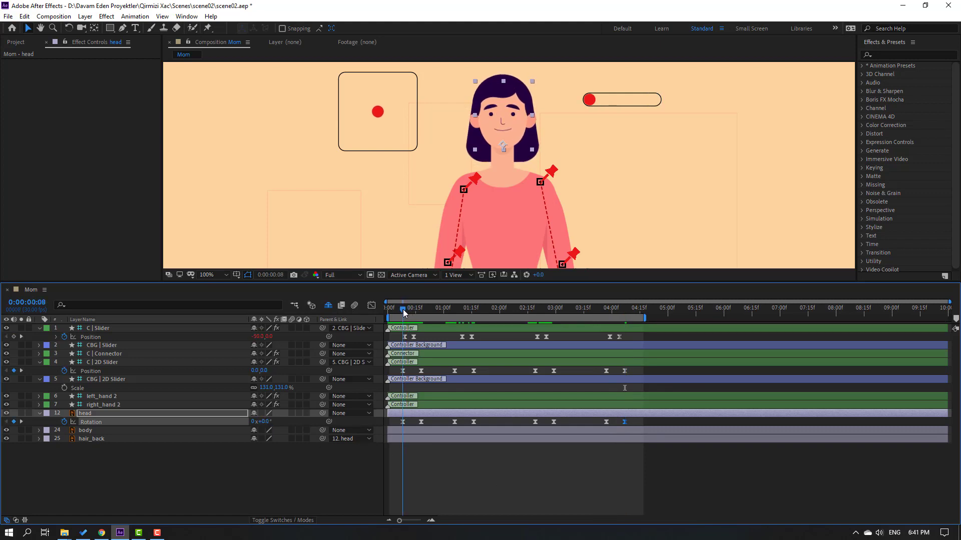
left_click(85, 415)
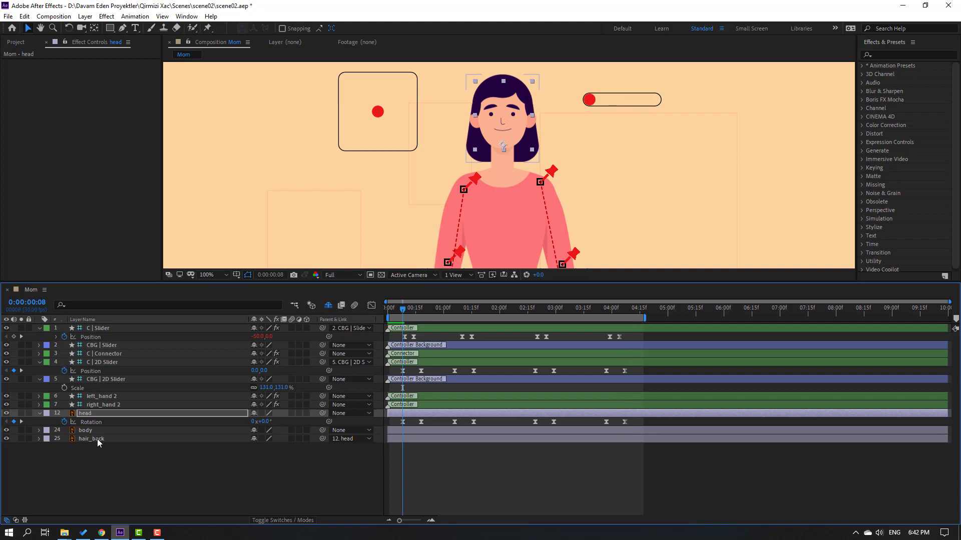
key("shift+p")
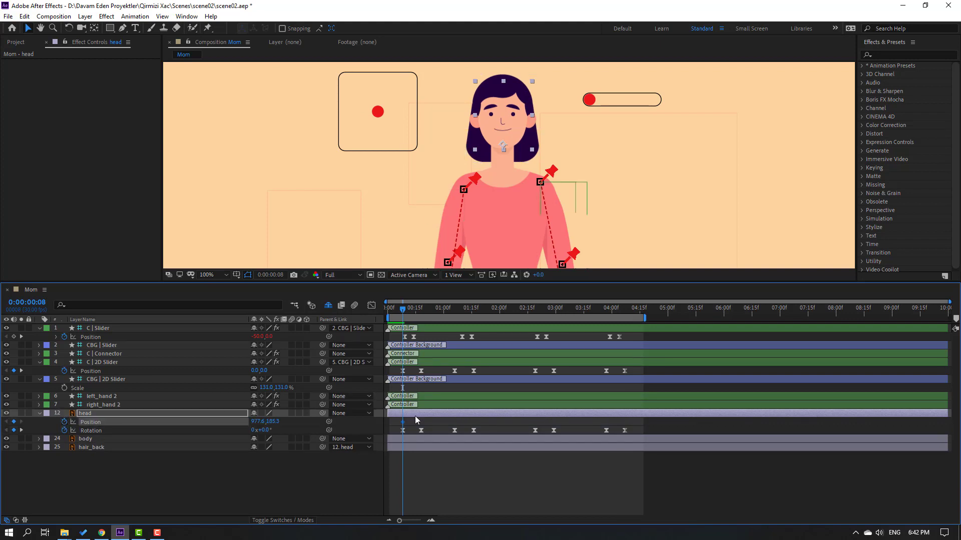
key("equal")
left_click_drag(408, 313, 420, 313)
key("shift+Down")
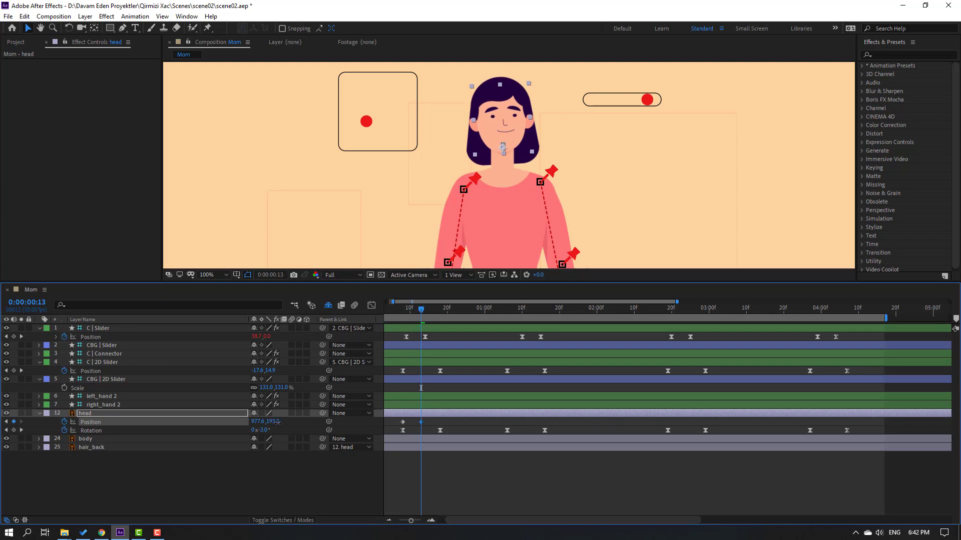
left_click(441, 314)
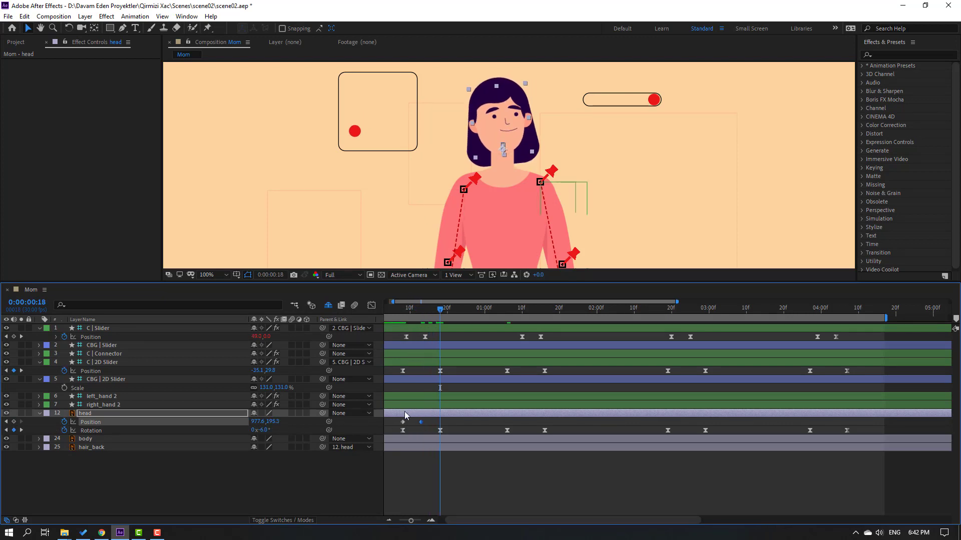
key("shift+Up")
scroll(422, 460, "left", 1)
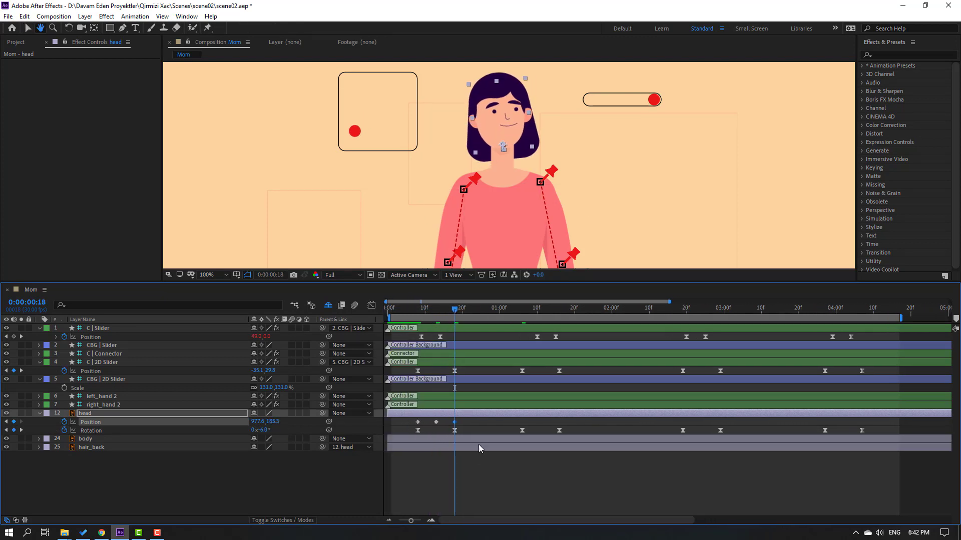
Apply Easy Ease to the head's three Position keyframes and preview the dip.
left_click_drag(465, 419, 417, 424)
right_click(418, 423)
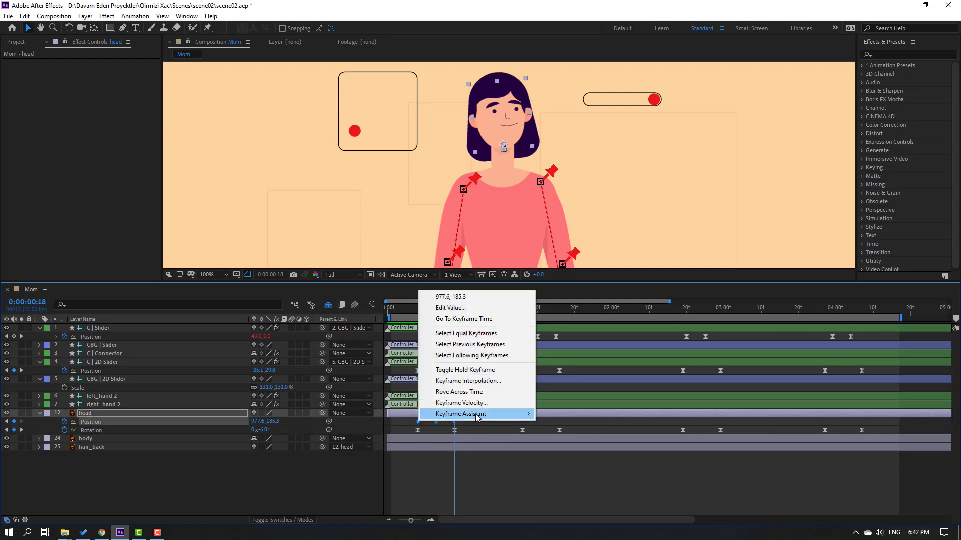
mouse_move(495, 419)
left_click(550, 448)
key("space")
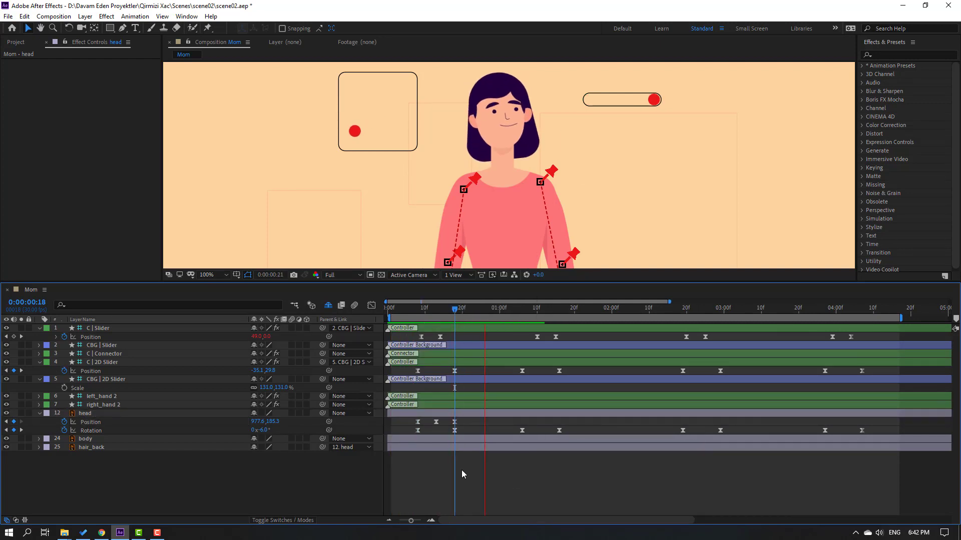
key("space")
key("space")
key("space")
Copy the head's three Position keyframes to 0:00:01:06, 0:00:02:19 and 0:00:03:27, and preview the animation.
left_click_drag(452, 421, 400, 419)
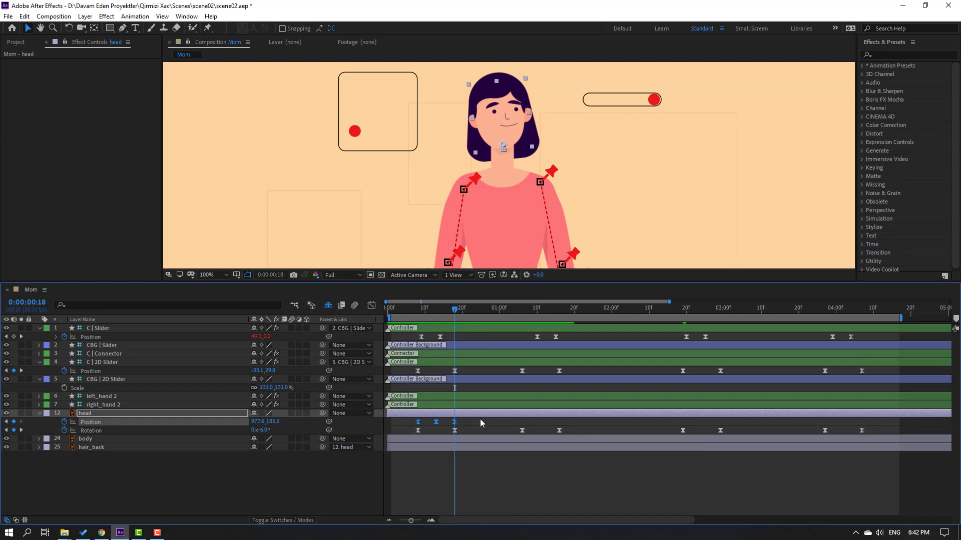
left_click_drag(520, 312, 521, 312)
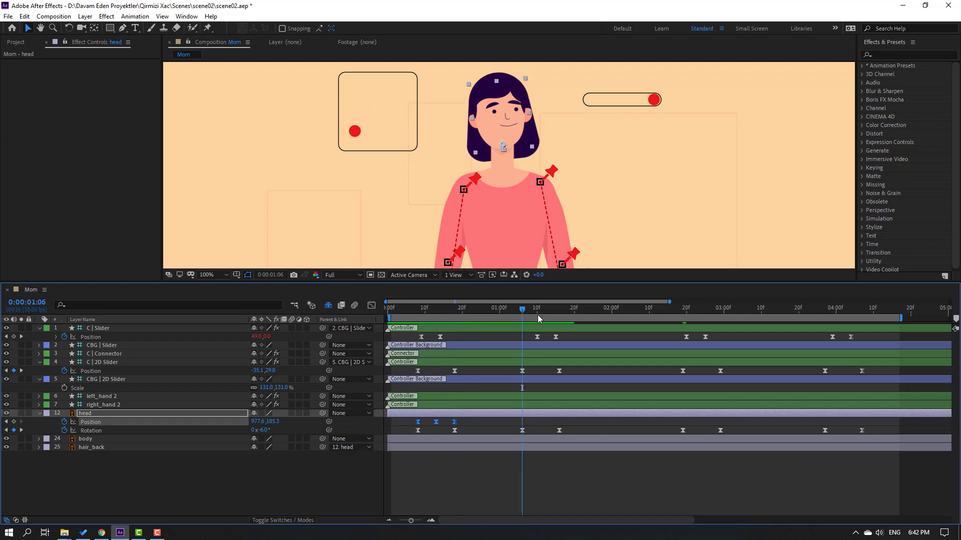
key("ctrl+v")
left_click(685, 312)
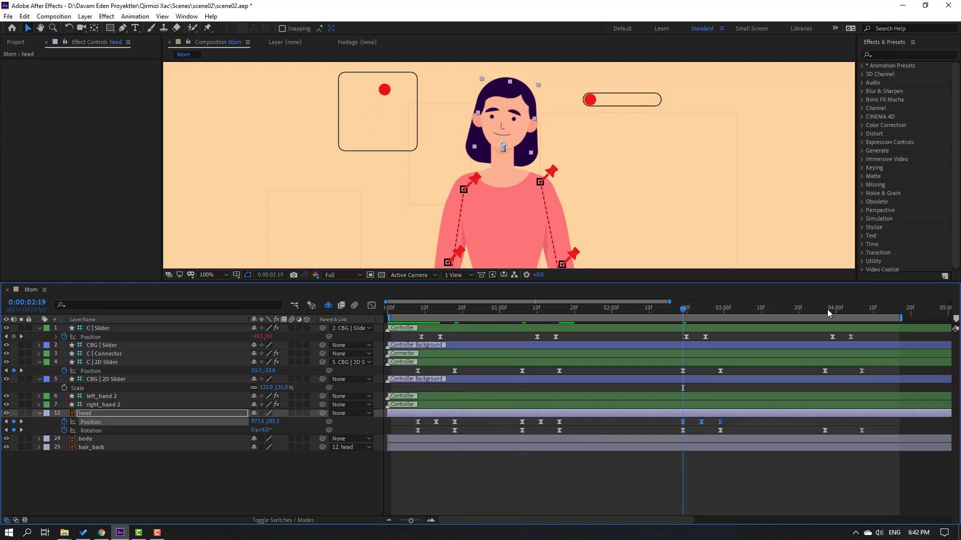
left_click_drag(828, 314, 823, 314)
scroll(766, 475, "down", 5)
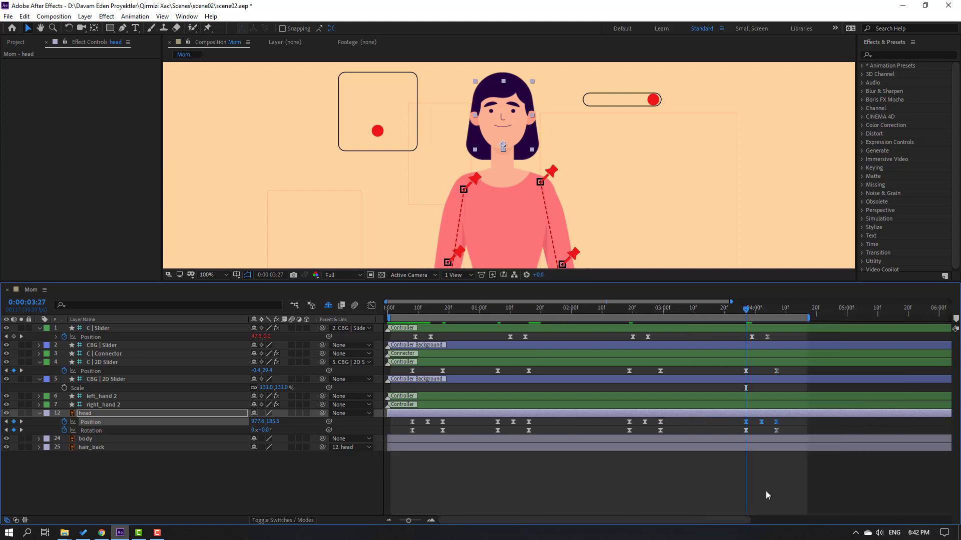
left_click(729, 483)
key("space")
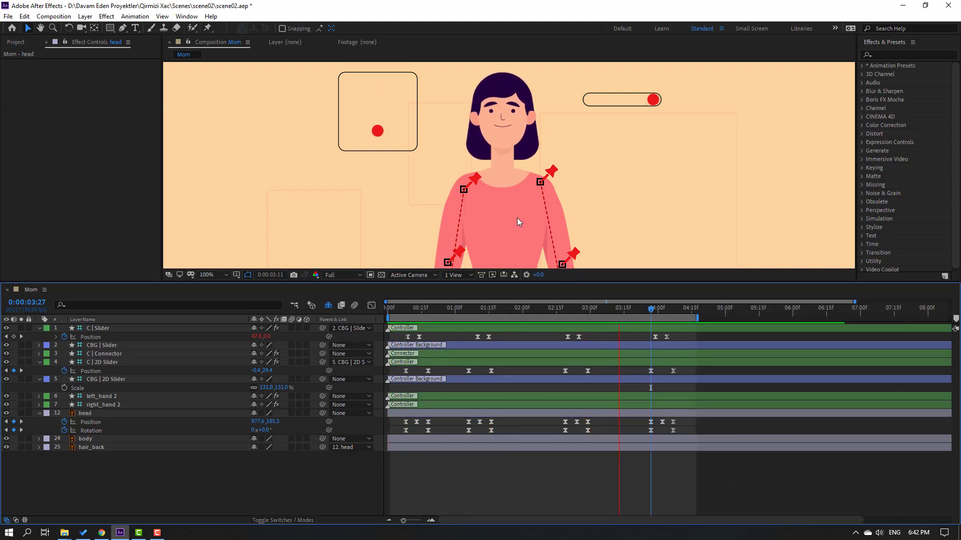
Keyframe the body's Rotation at 0:00:00:08 and set it to -2° at 0:00:00:18.
scroll(517, 217, "down", 2)
left_click(405, 310)
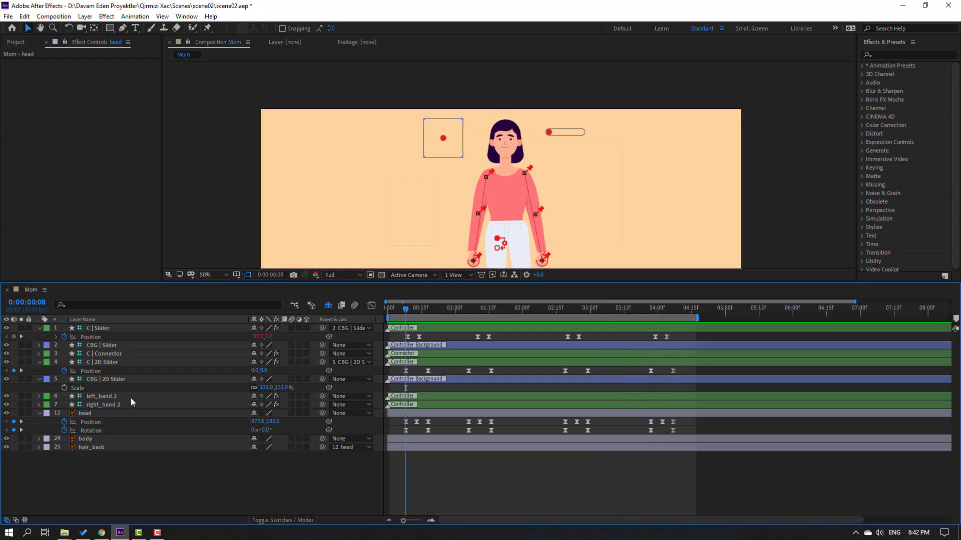
left_click(84, 441)
left_click_drag(388, 231, 398, 208)
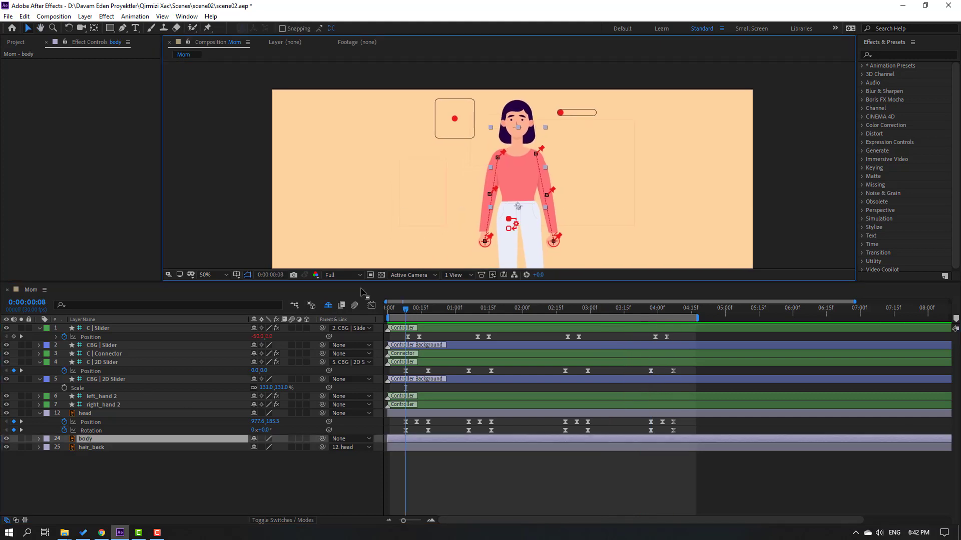
key("r")
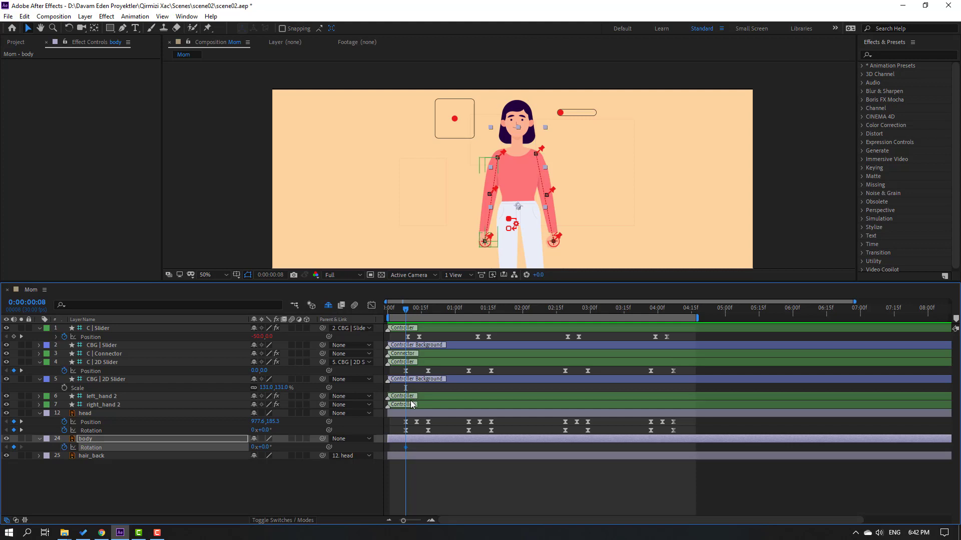
key("shift+Page_Down")
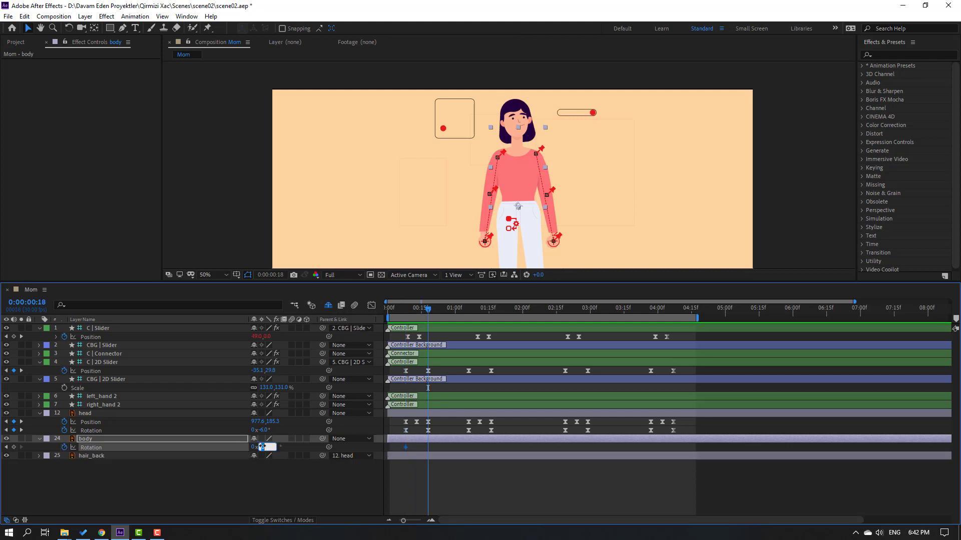
type("-2")
key("Return")
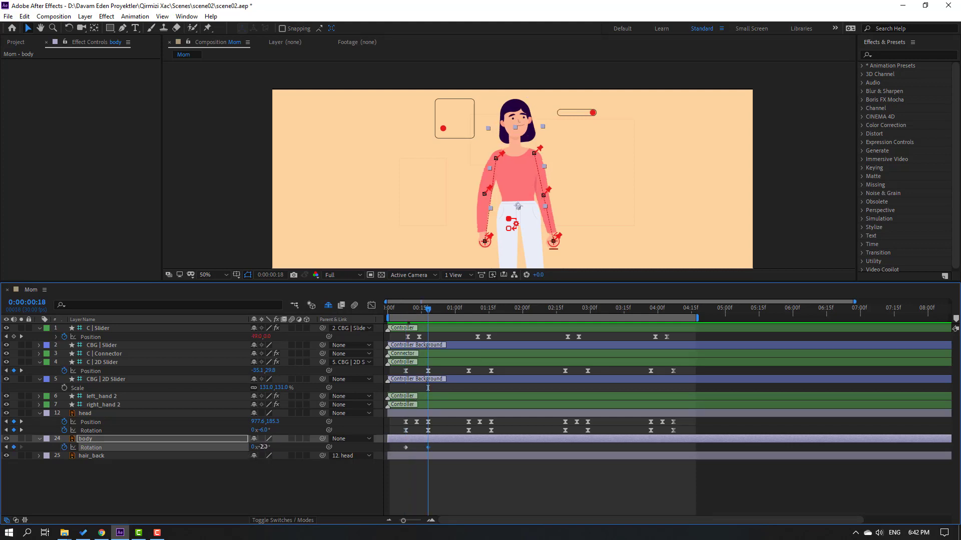
Parent the head layer to the body layer at 0:00:00:07.
left_click_drag(428, 310, 403, 309)
left_click(137, 414)
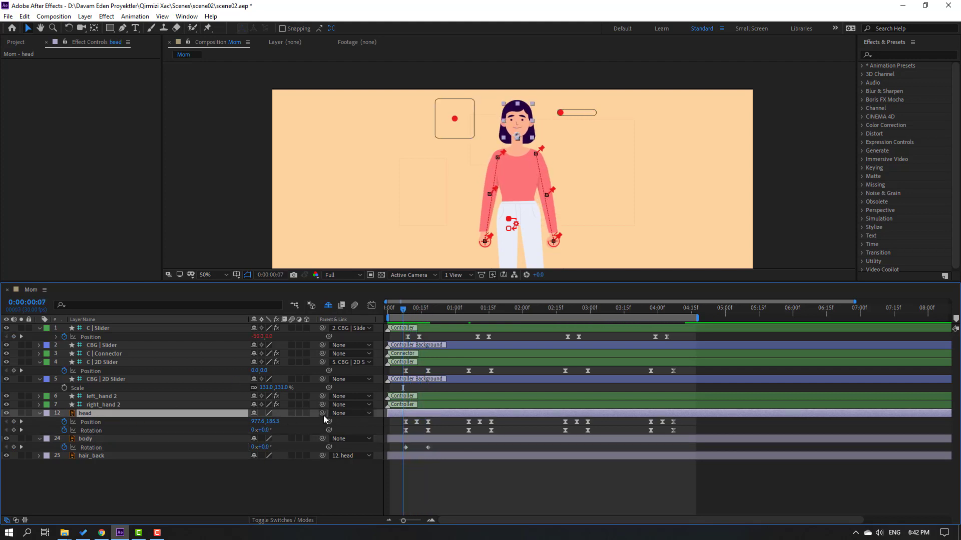
left_click_drag(322, 413, 110, 443)
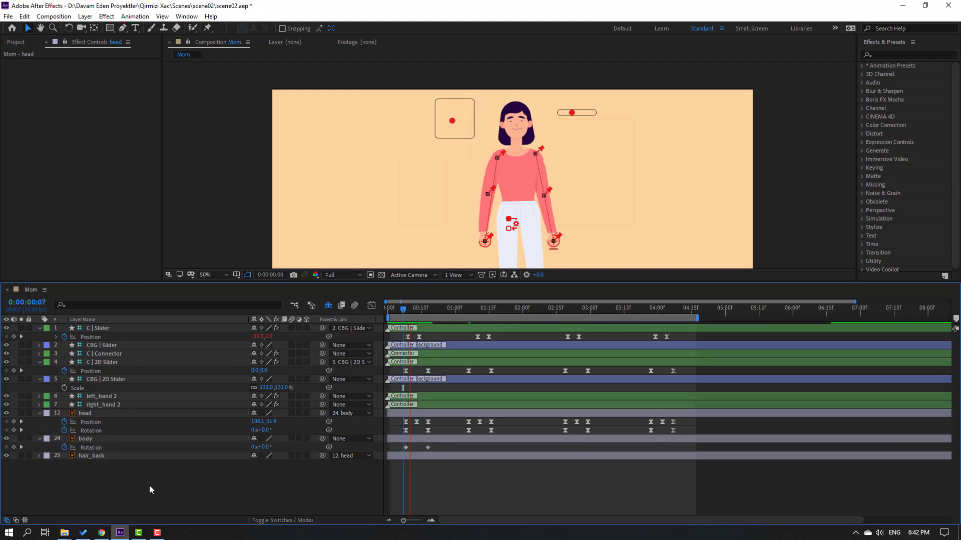
Apply Easy Ease to both body Rotation keyframes.
left_click_drag(436, 444, 393, 449)
right_click(404, 448)
mouse_move(463, 441)
left_click(587, 379)
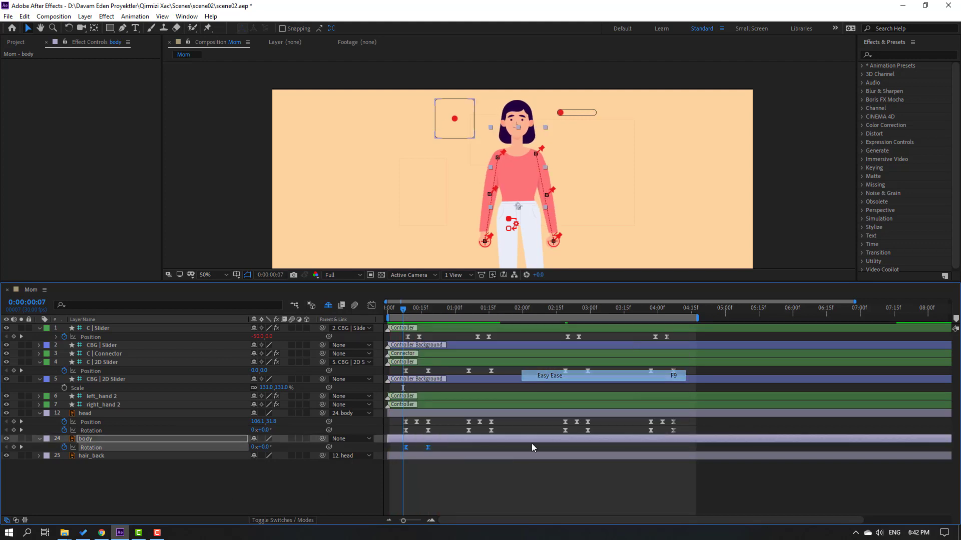
left_click(524, 469)
Hold the body's Rotation with a keyframe at 0:00:01:06 and set it to 2° at 0:00:01:16.
left_click_drag(445, 308, 468, 307)
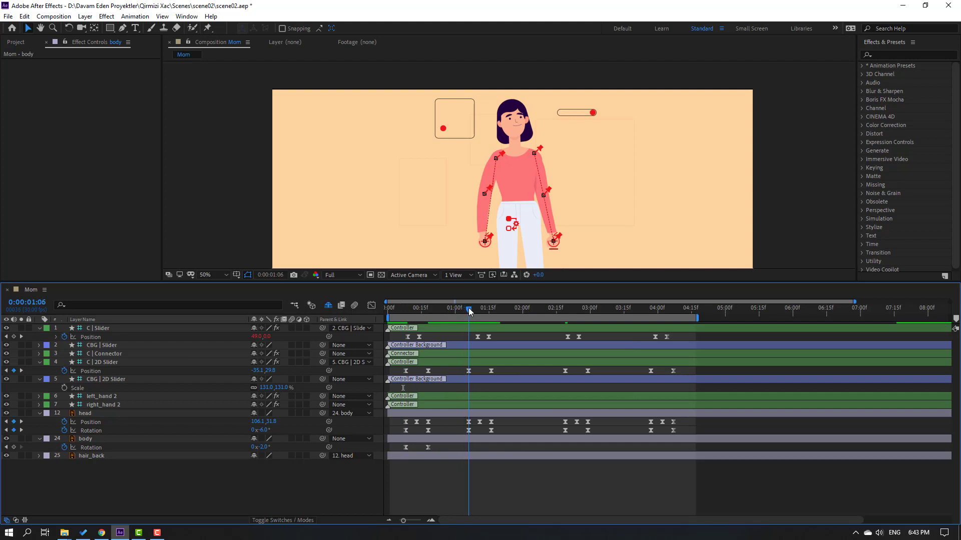
left_click(14, 447)
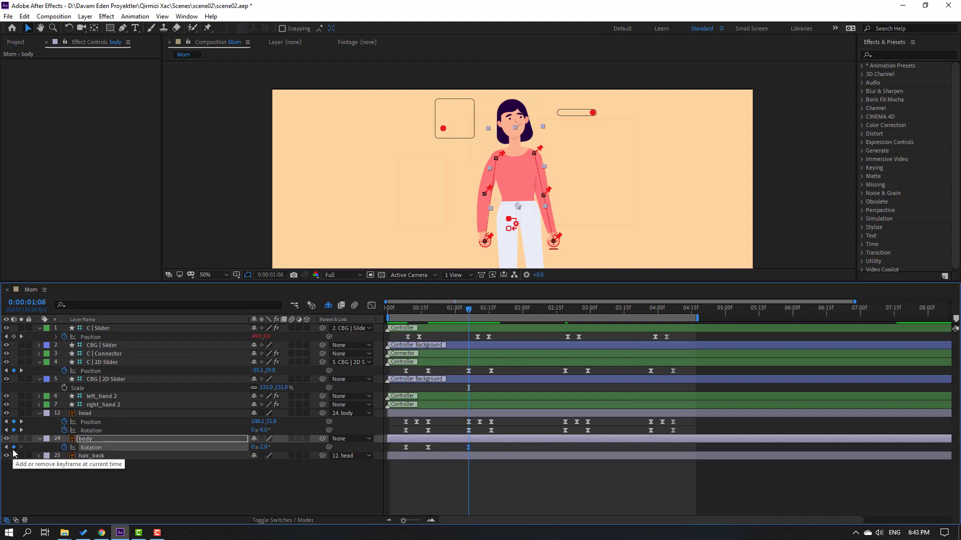
key("shift+Page_Down")
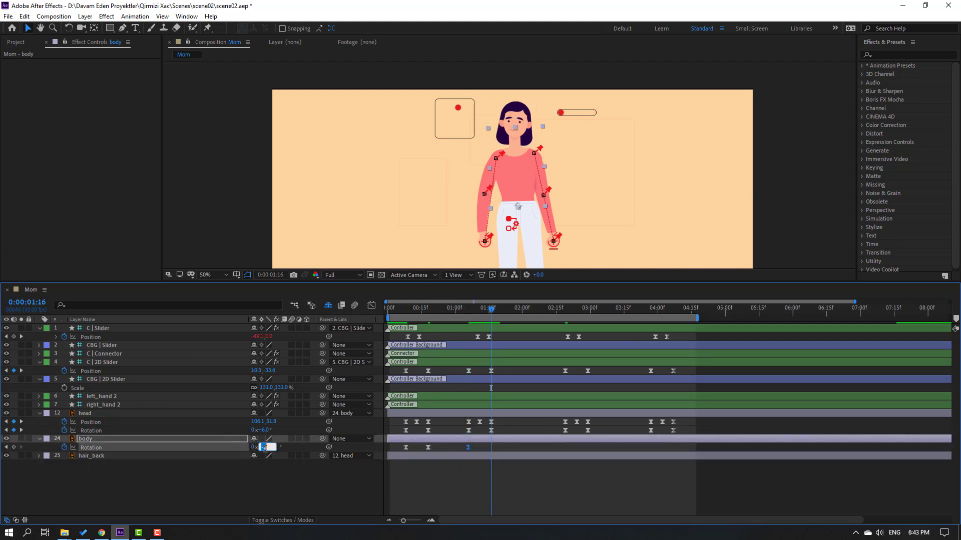
type("3")
key("Return")
left_click_drag(467, 313, 491, 308)
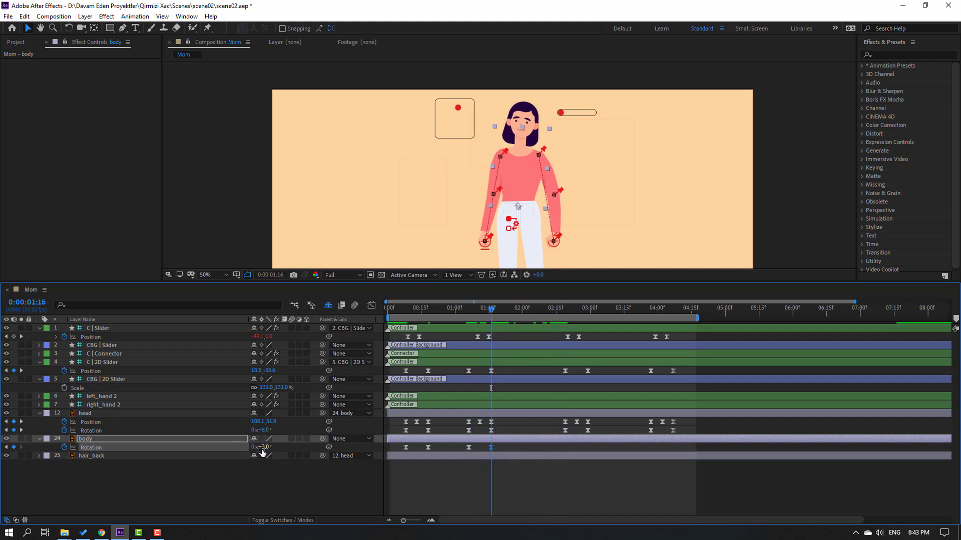
type("2")
key("Return")
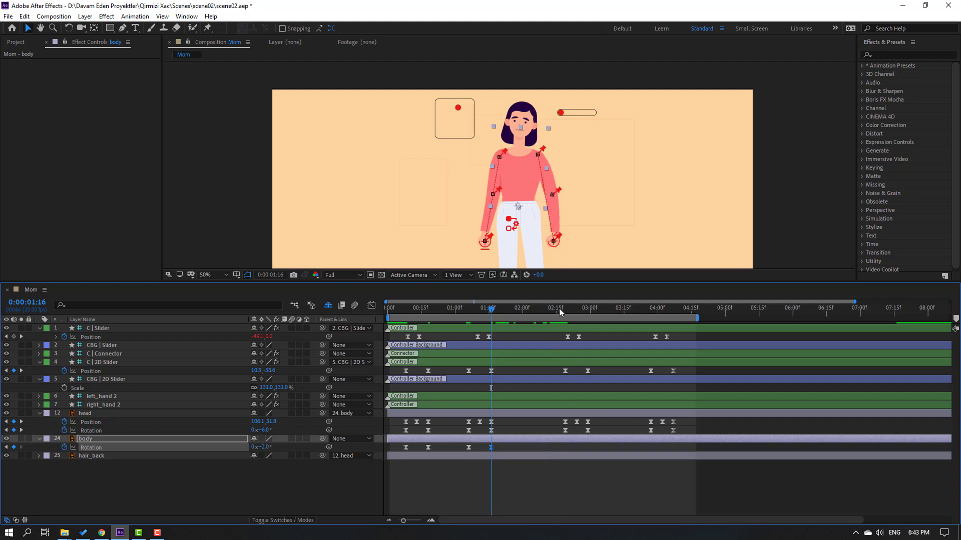
Hold the body's Rotation with a keyframe at 0:00:02:19 and set it to 0° at 0:00:02:29.
left_click_drag(560, 308, 562, 312)
key("shift+Page_Down")
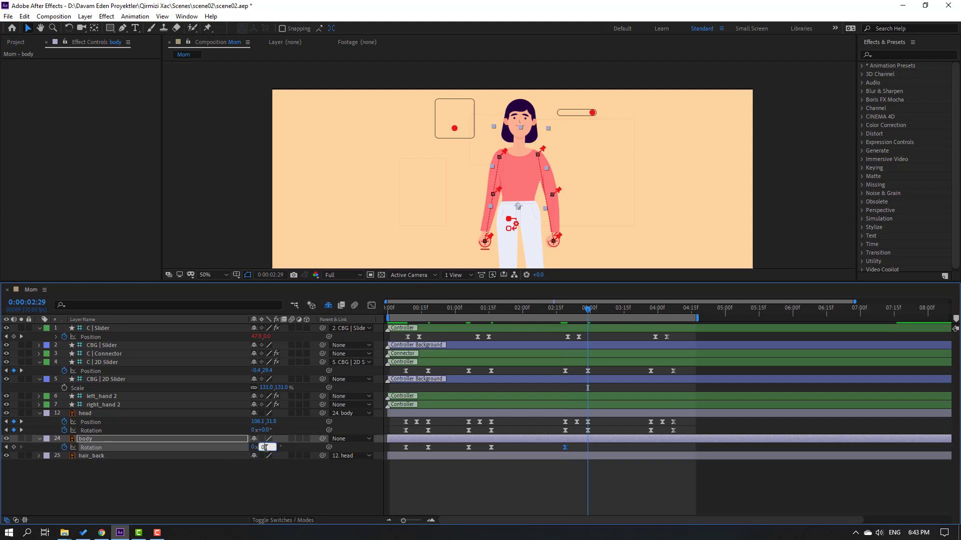
key("Return")
Hold the body's Rotation with a keyframe at 0:00:03:27 and set it to -2° at 0:00:04:07.
left_click(650, 309)
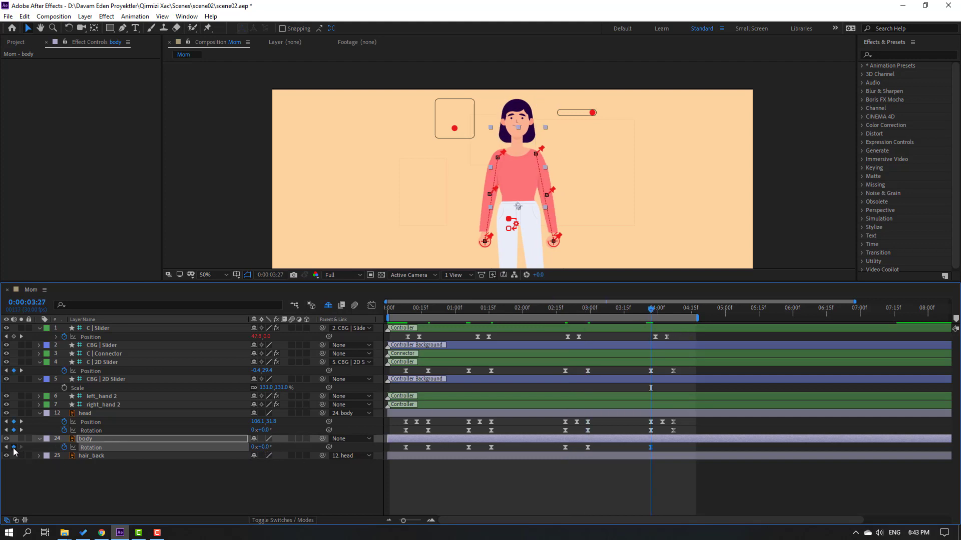
key("shift+Page_Down")
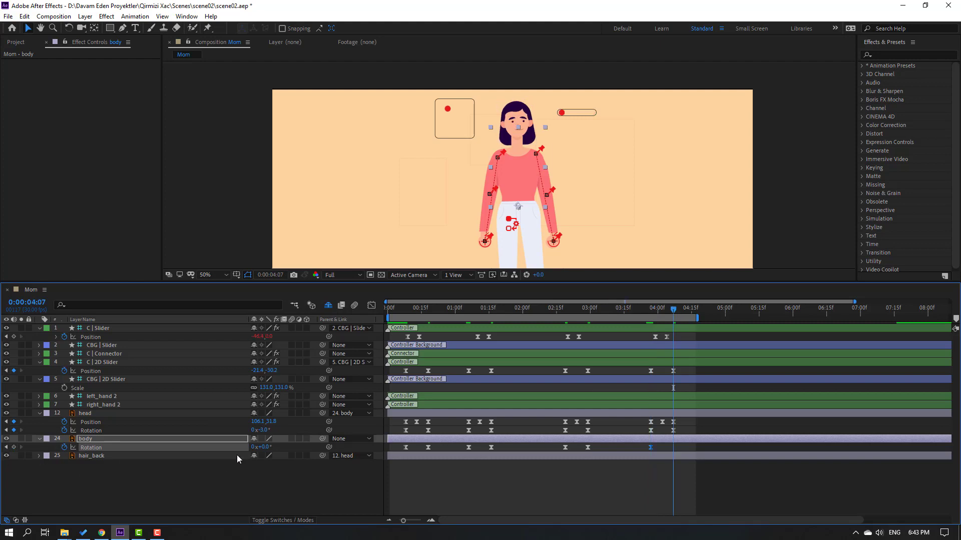
left_click(265, 446)
type("-2")
key("Return")
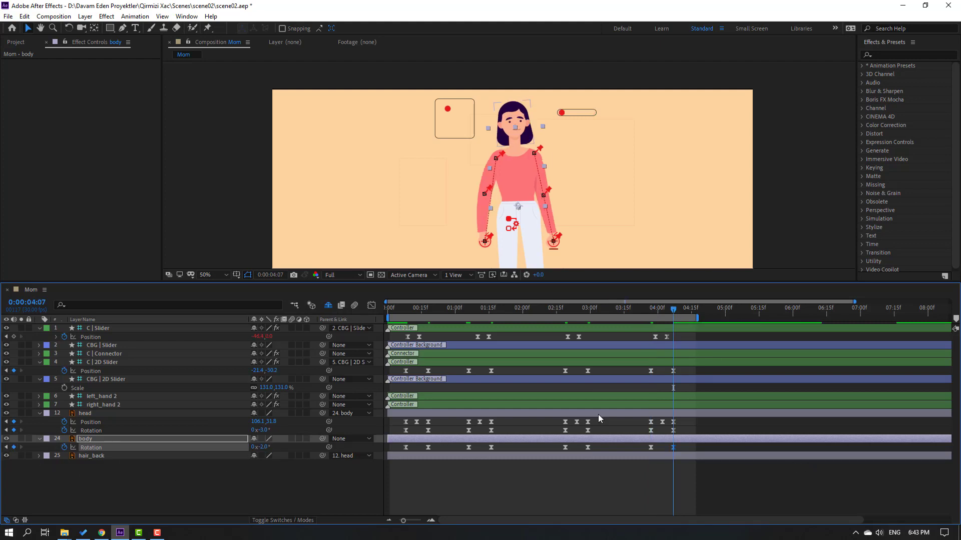
Keyframe the body's Position at 0:00:00:08 and lower it to 980.4, 474.4 at 0:00:00:13.
left_click(403, 309)
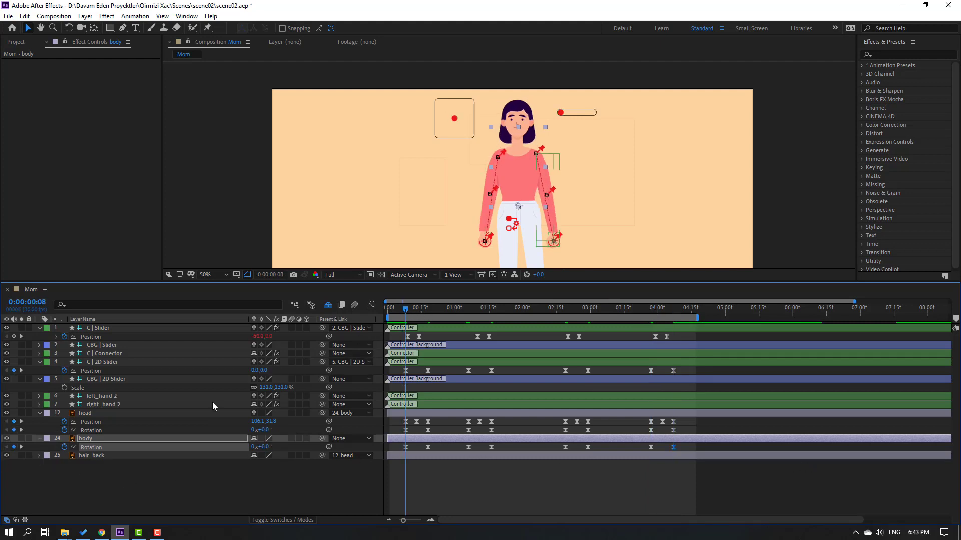
key("shift+p")
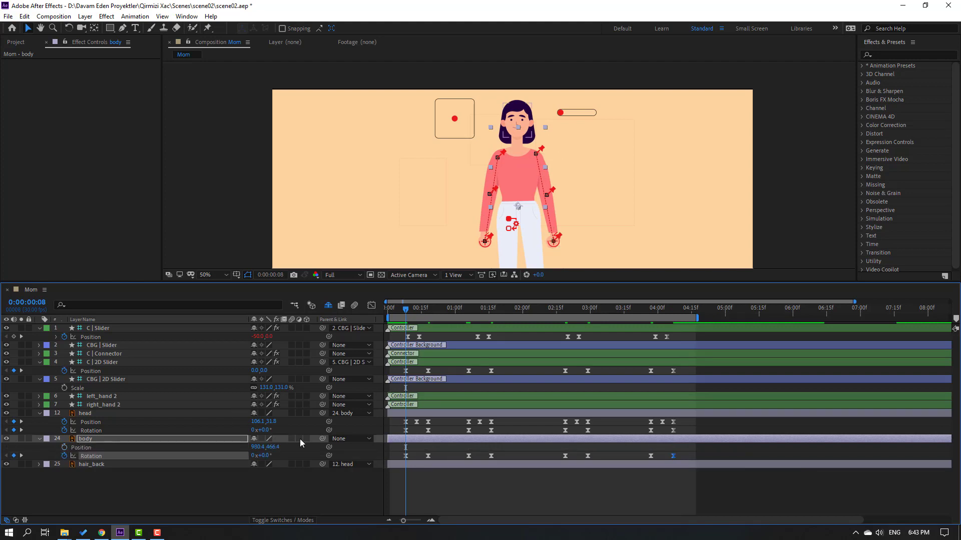
left_click(65, 448)
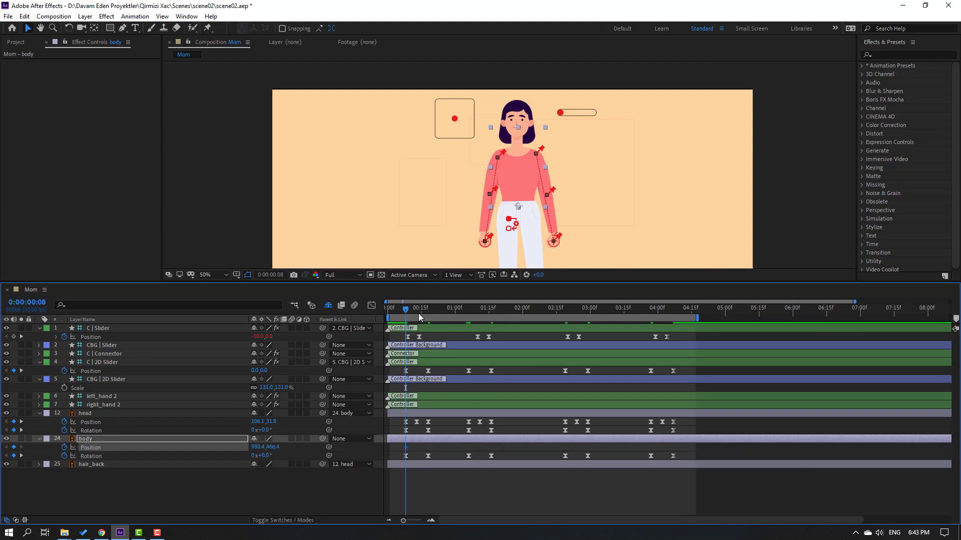
left_click_drag(408, 313, 416, 312)
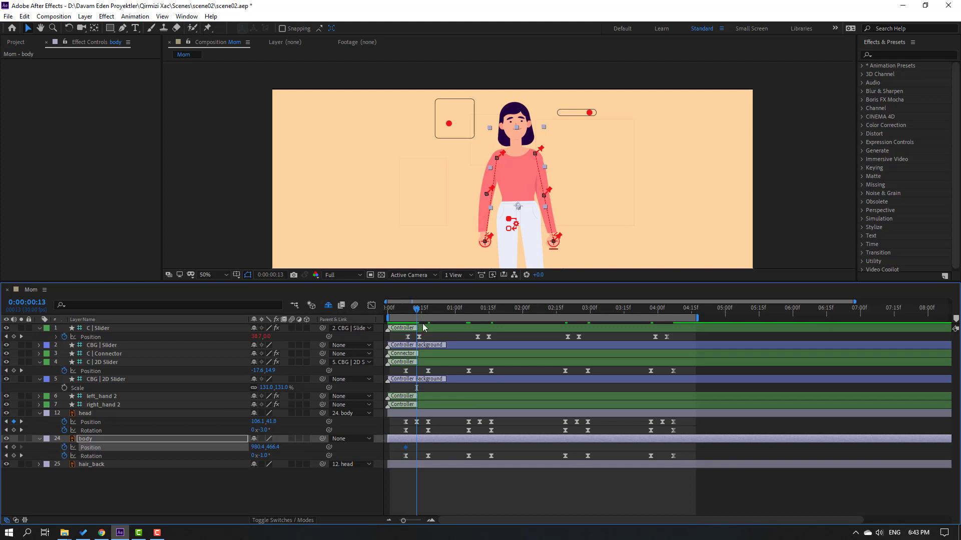
key("Down")
key("Down")
key("Down")
key("Down")
key("Down")
key("Down")
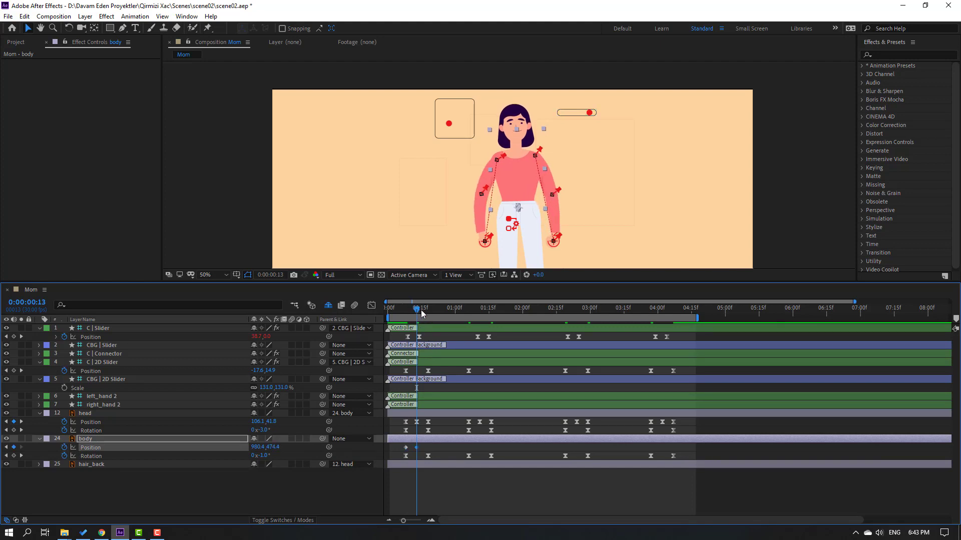
Return the body's Position to 980.4, 466.4 with a third keyframe just after 0:00:00:17 to finish the dip.
left_click_drag(421, 310, 429, 311)
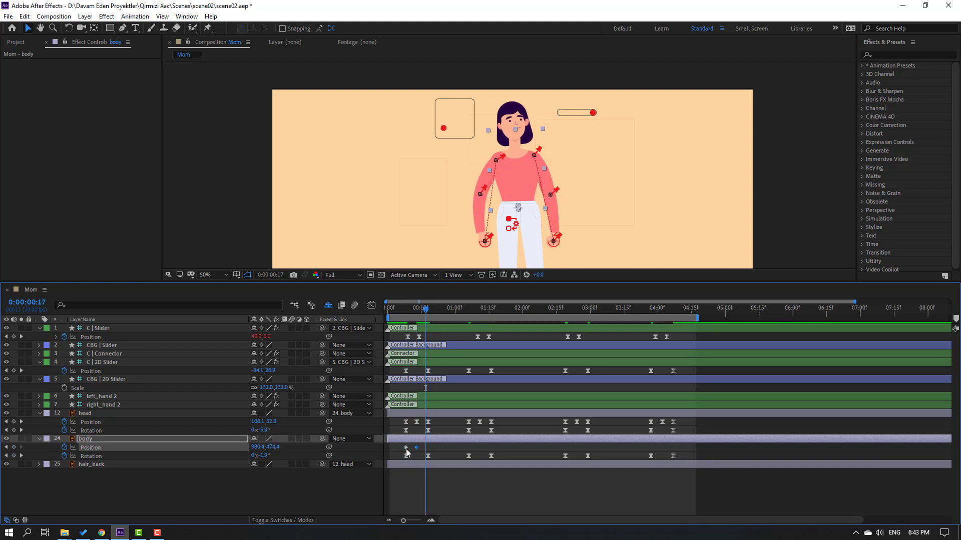
key("Up")
key("Up")
key("Up")
key("Up")
key("Up")
key("space")
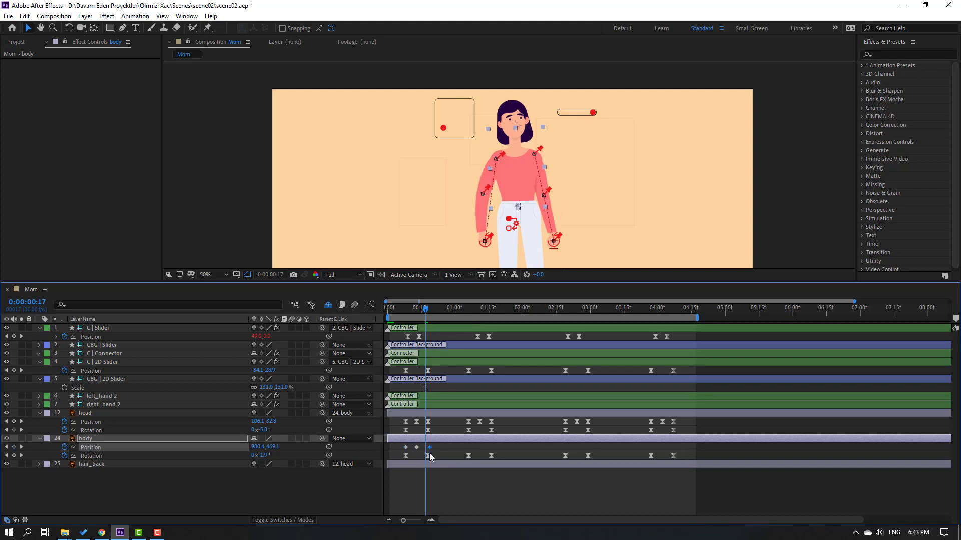
key("space")
Apply Easy Ease to the body's three Position keyframes of the first dip.
left_click_drag(436, 448, 397, 448)
right_click(404, 449)
mouse_move(431, 501)
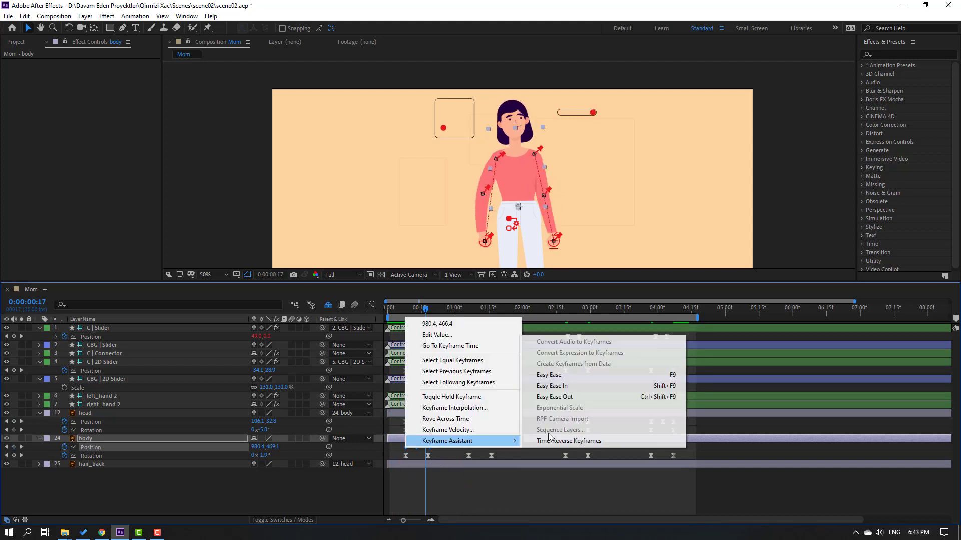
left_click(565, 375)
left_click(429, 448, "shift")
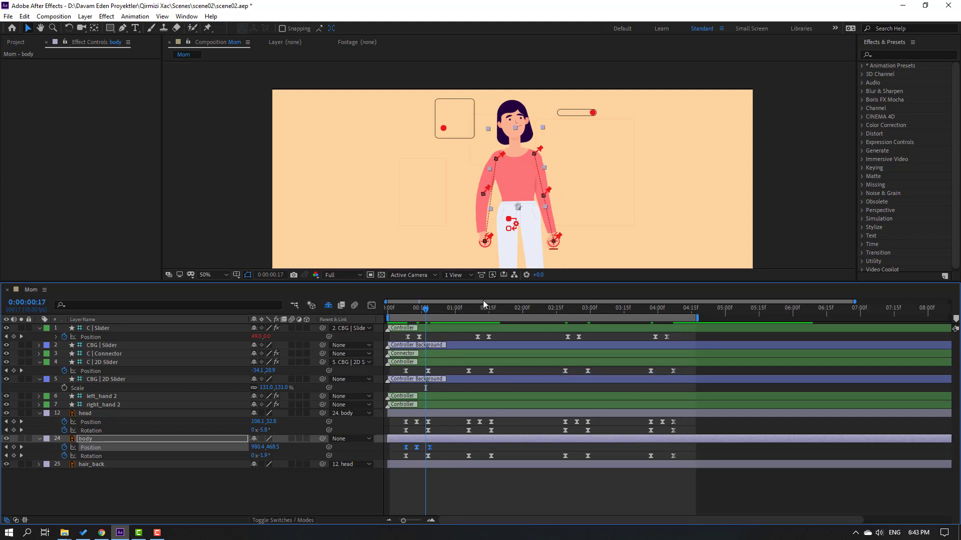
Copy the body's three eased Position keyframes to 0:00:01:06, 0:00:02:19 and 0:00:03:27, and play the animation.
left_click_drag(460, 309, 564, 311)
key("ctrl+c")
key("ctrl+v")
key("ctrl+v")
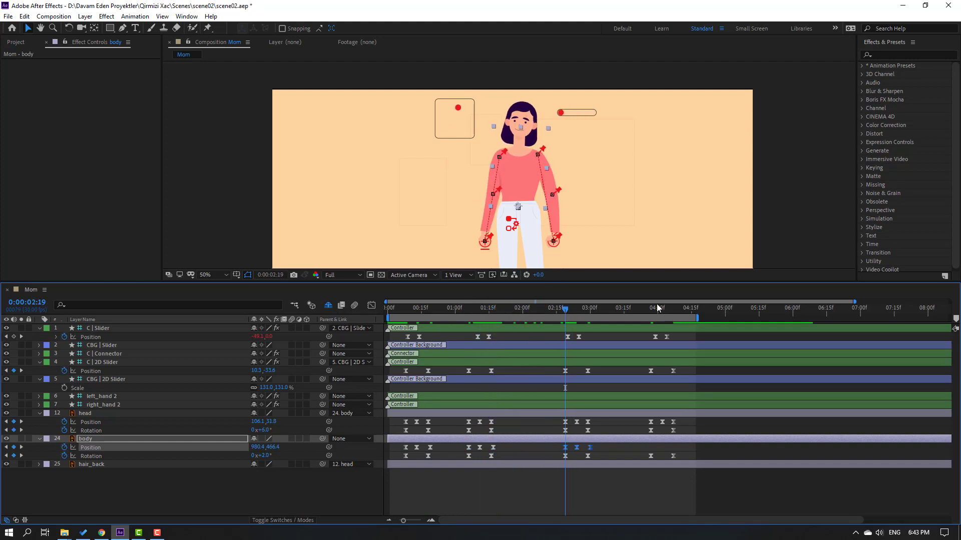
left_click(653, 310)
key("space")
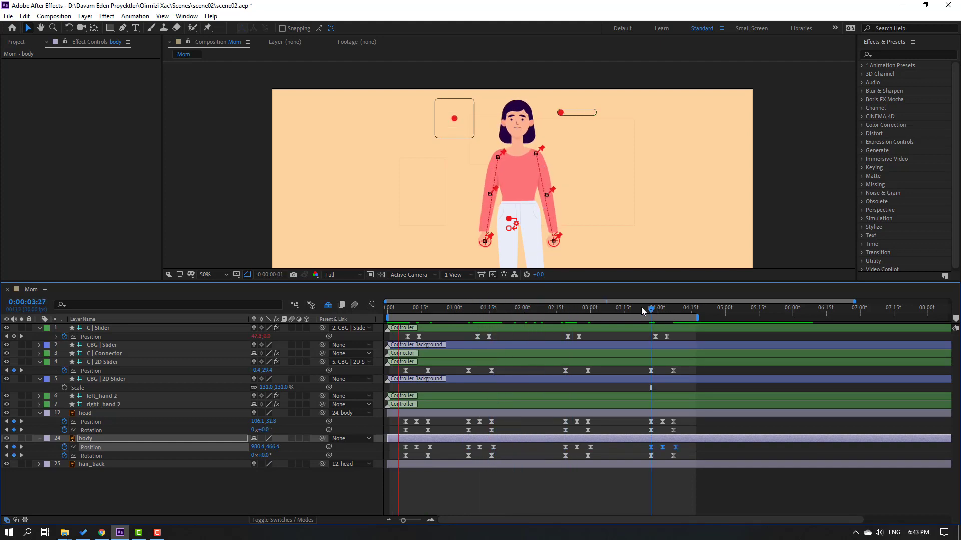
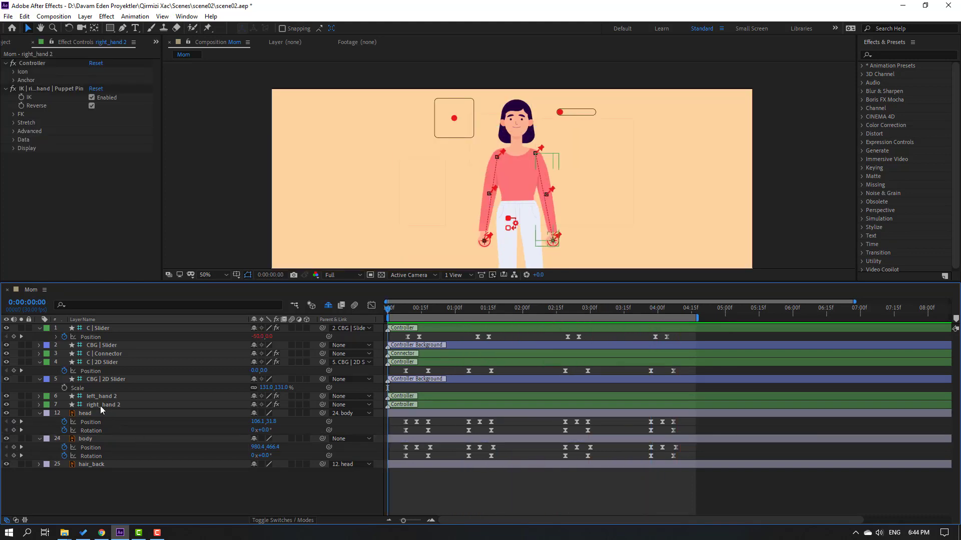
Start keyframing the right_hand 2 controller's Position at 0:00:00:00 and move it to 1111.0, 610.0 at 0:00:00:10.
left_click(100, 406)
key("p")
left_click(64, 413)
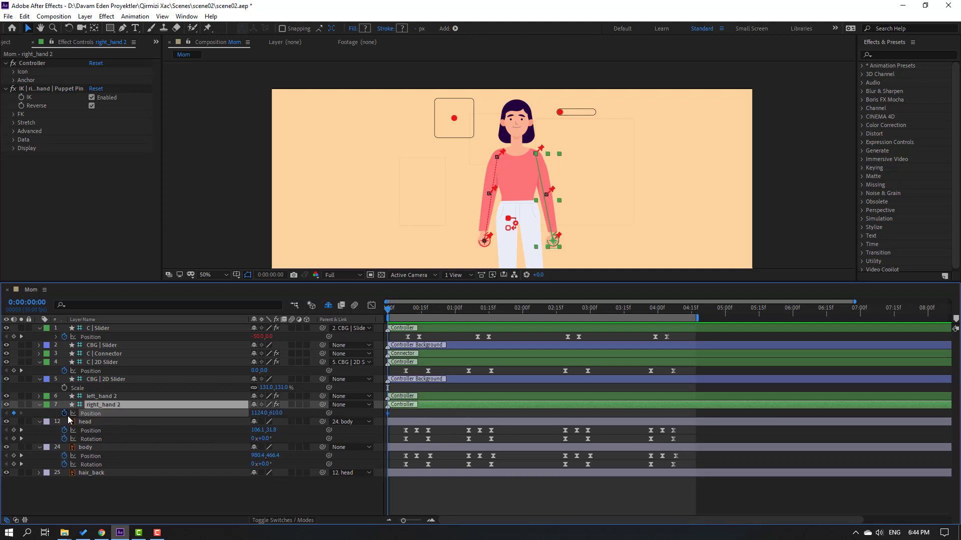
key("shift+Page_Down")
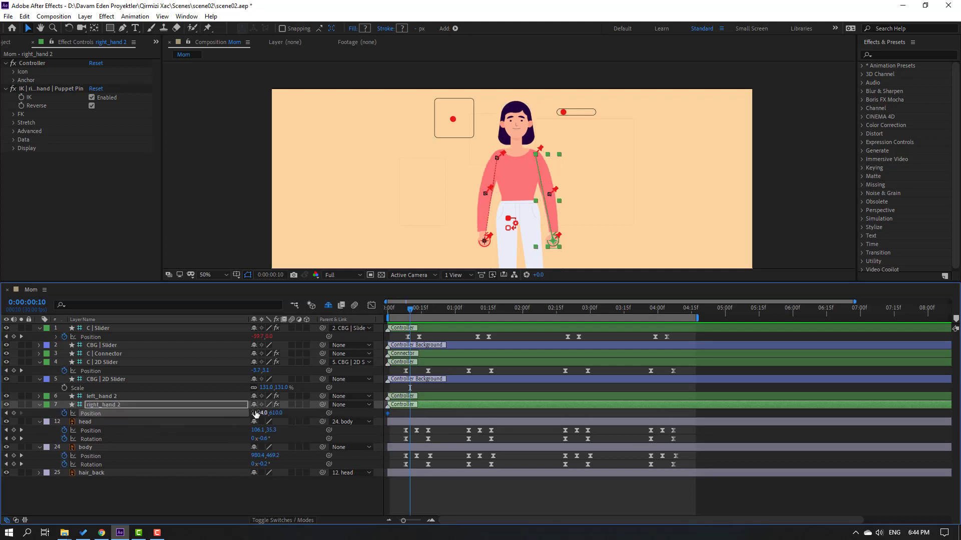
left_click_drag(256, 413, 247, 409)
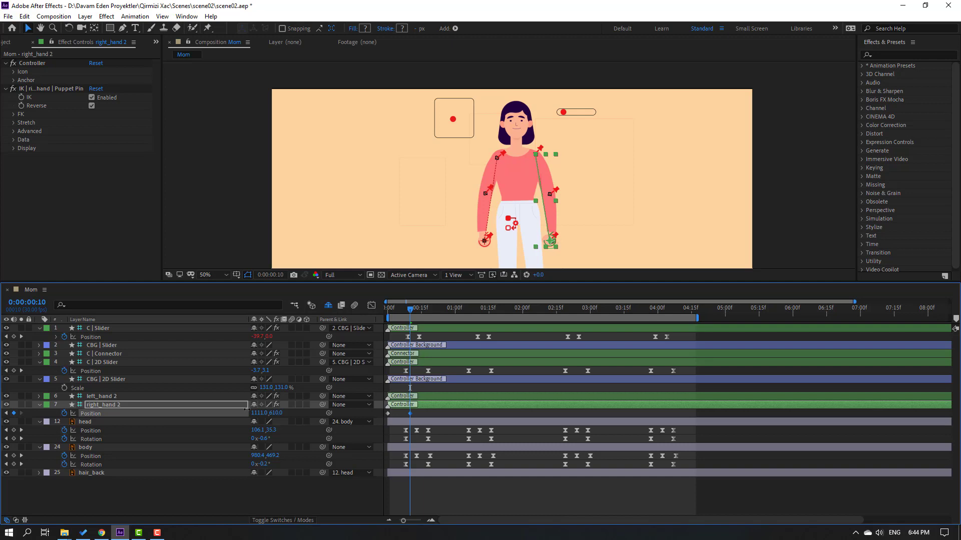
Move the right_hand 2 controller to 1139.0, 595.0 at 0:00:00:18 and play the animation.
left_click_drag(412, 310, 427, 310)
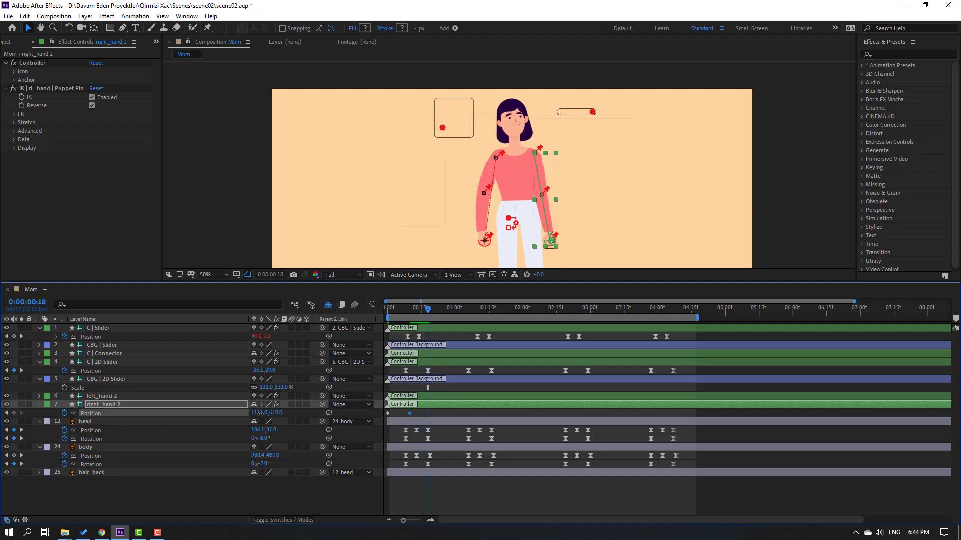
mouse_move(259, 414)
left_mouse_down()
mouse_move(284, 413)
mouse_move(265, 413)
left_mouse_up()
key("space")
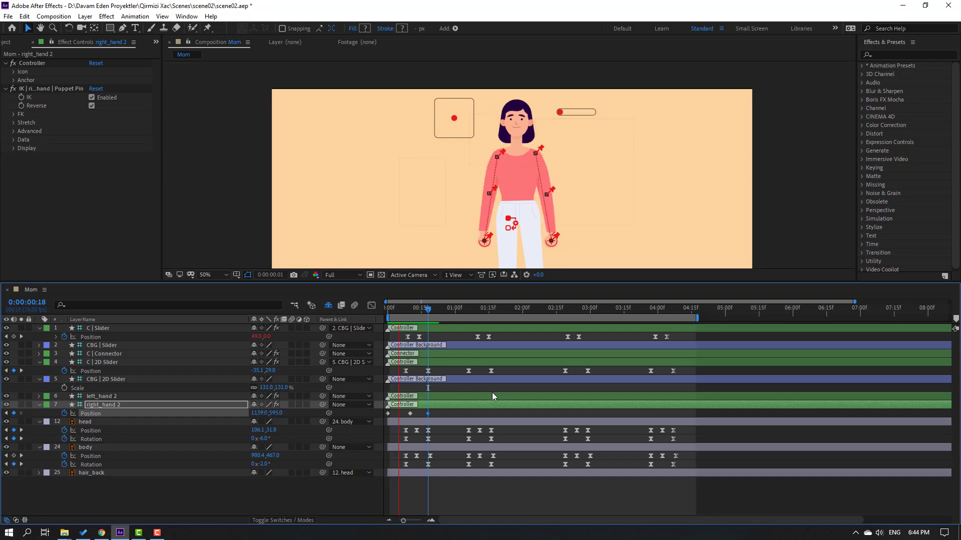
Apply Easy Ease to the right_hand 2 controller's first three Position keyframes.
right_click(388, 414)
mouse_move(461, 408)
left_click(531, 442)
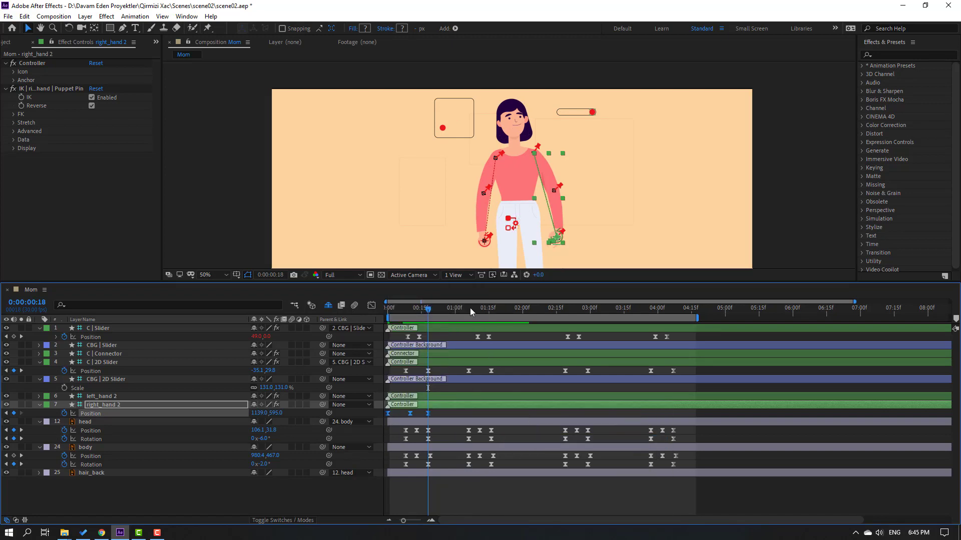
Hold the right_hand 2 Position with a keyframe at 0:00:01:05 and set it to 1099.0, 611.0 at 0:00:01:15.
left_click_drag(439, 307, 467, 310)
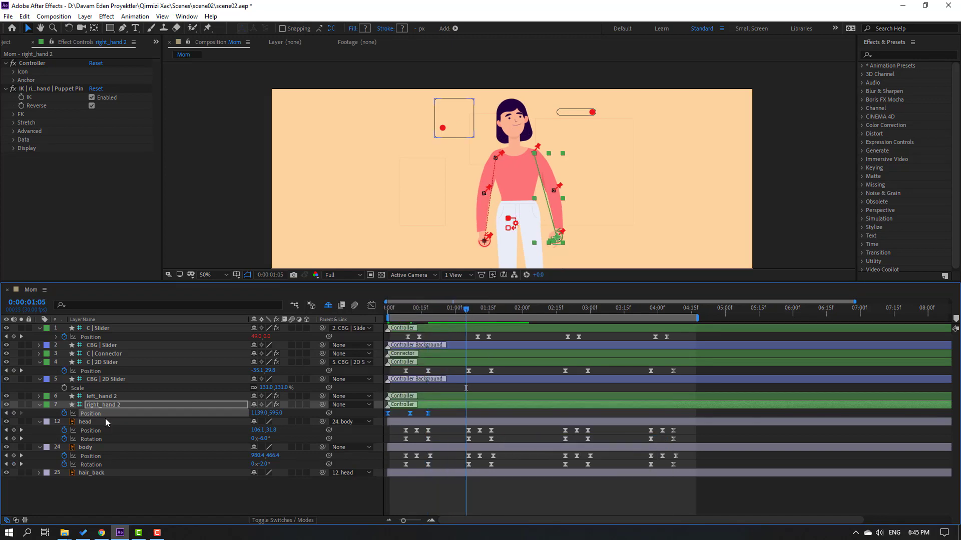
key("shift+Page_Down")
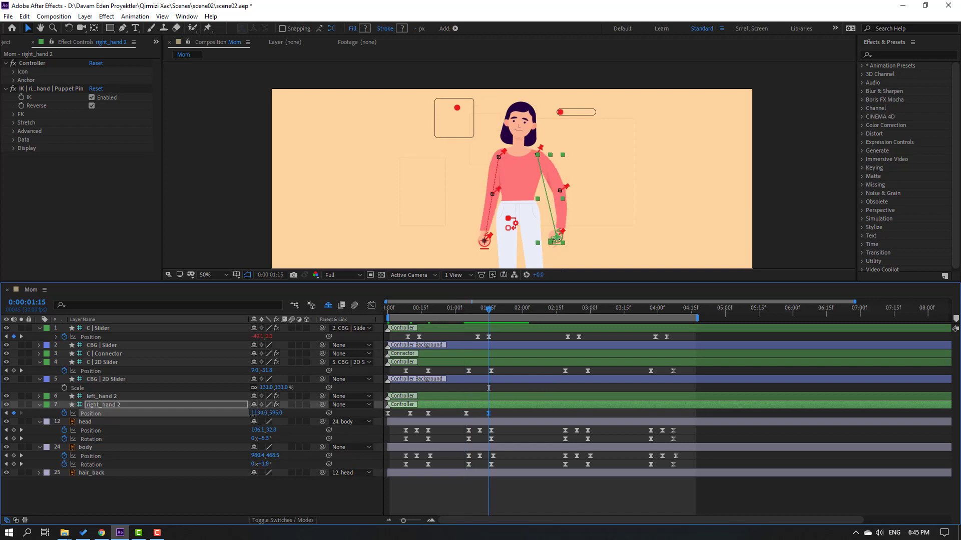
left_click_drag(253, 416, 282, 414)
Hold the right_hand 2 Position with a keyframe at 0:00:02:20 and set it to 1108.0, 598.0 at 0:00:03:00.
left_click_drag(470, 310, 567, 318)
left_click(14, 413)
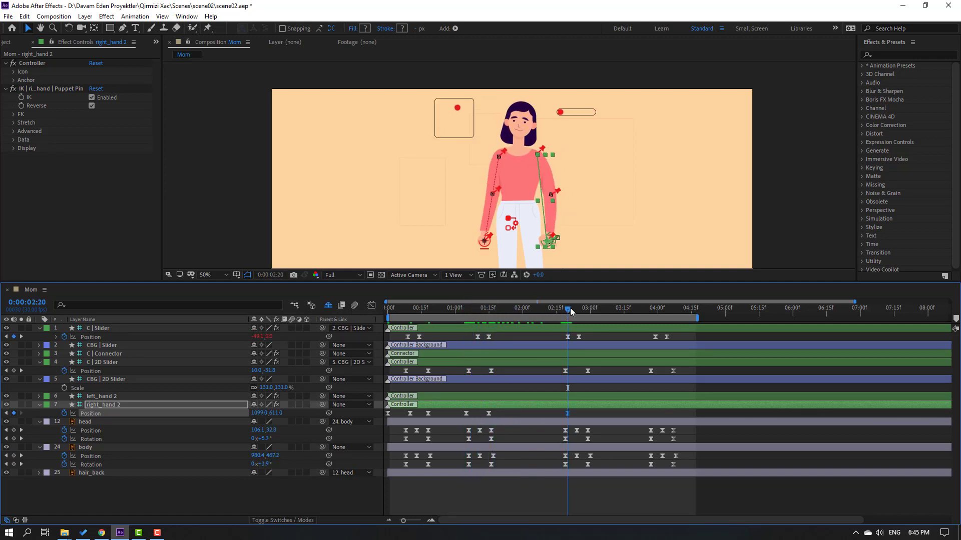
key("shift+Page_Down")
left_click_drag(274, 413, 269, 416)
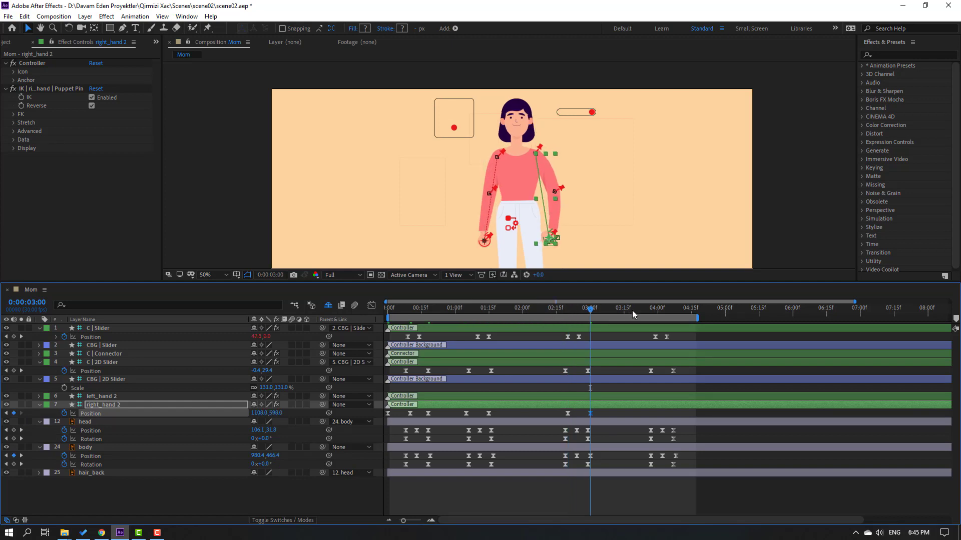
Hold the right_hand 2 Position with a keyframe at 0:00:03:27, set it to 1077.0, 593.0 at 0:00:04:07, and play the animation.
left_click_drag(631, 310, 672, 313)
left_click_drag(255, 413, 274, 417)
key("space")
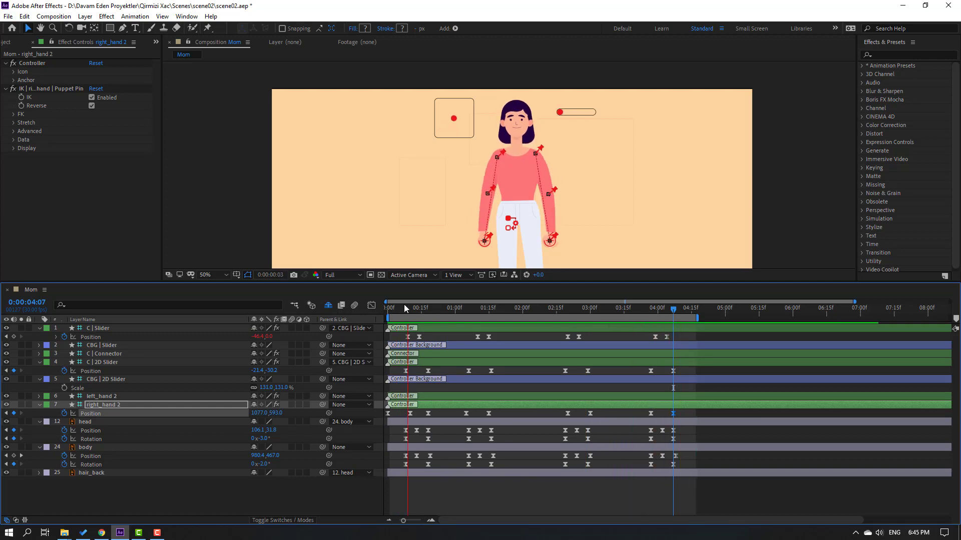
key("space")
Start keyframing the left_hand 2 controller's Position at 0:00:00:00 and shift it slightly at 0:00:00:10.
key("Home")
left_click(100, 398)
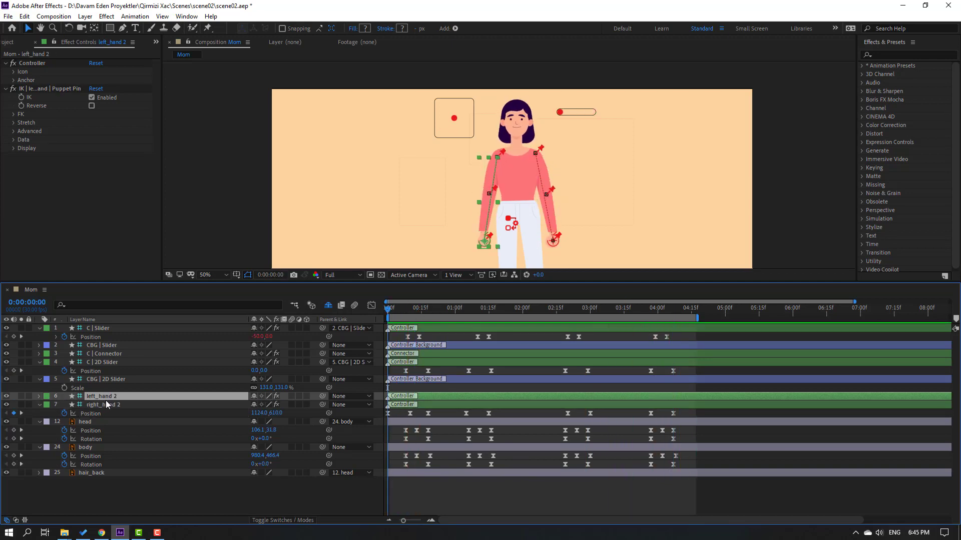
key("p")
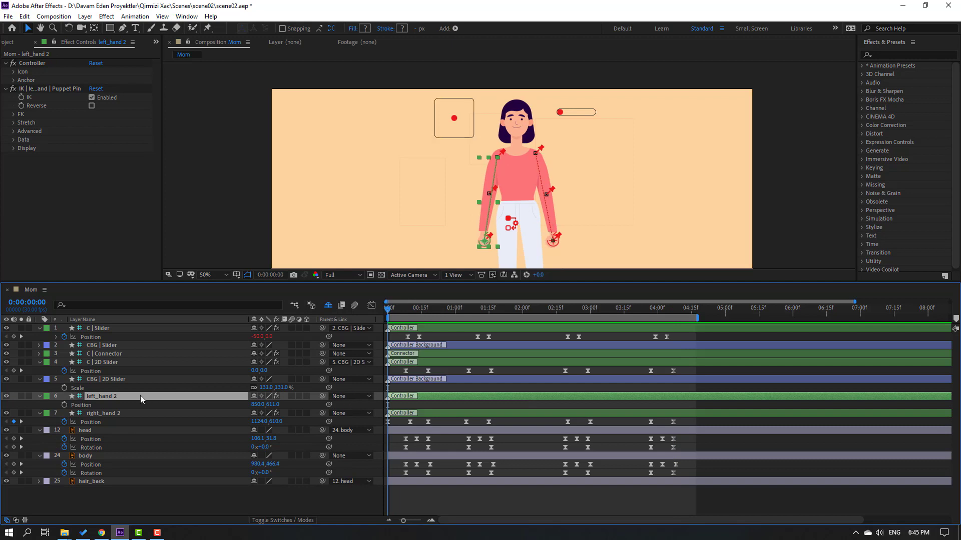
left_click(64, 405)
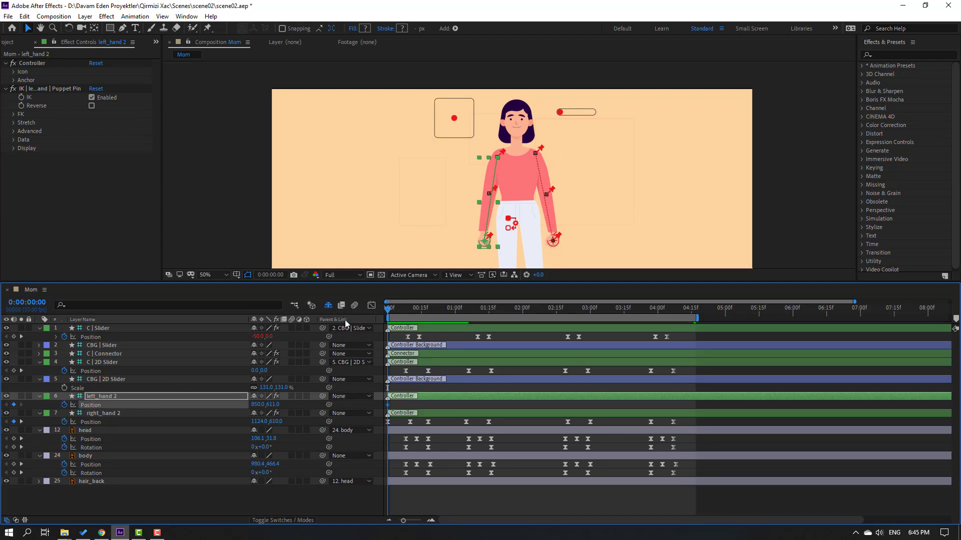
key("shift+Page_Down")
mouse_move(258, 409)
left_mouse_down()
mouse_move(270, 408)
mouse_move(263, 406)
left_mouse_up()
Move the left_hand 2 controller to 888.0, 609.0 at 0:00:00:18 and play the animation.
left_click_drag(408, 313, 428, 314)
left_click_drag(273, 407, 266, 405)
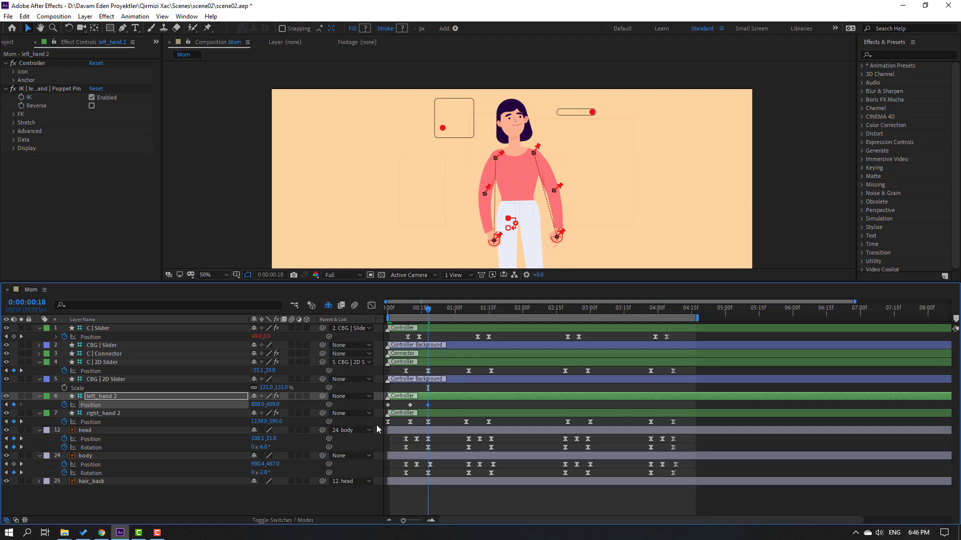
key("space")
Set the left_hand 2 Position to 877.0, 609.0 at 0:00:01:04 and to 897.0, 598.0 at 0:00:01:16.
left_click_drag(448, 311, 464, 314)
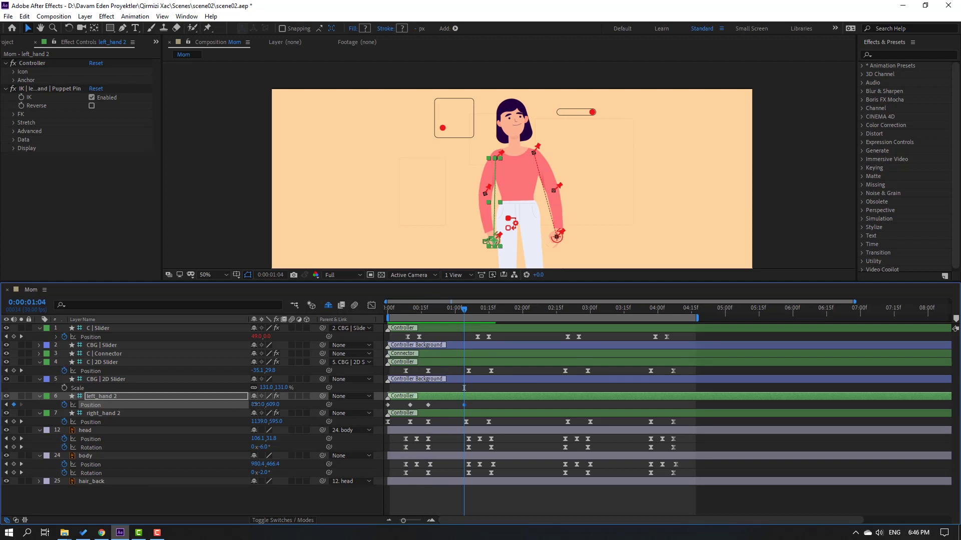
left_click_drag(260, 405, 255, 405)
left_click_drag(457, 307, 491, 310)
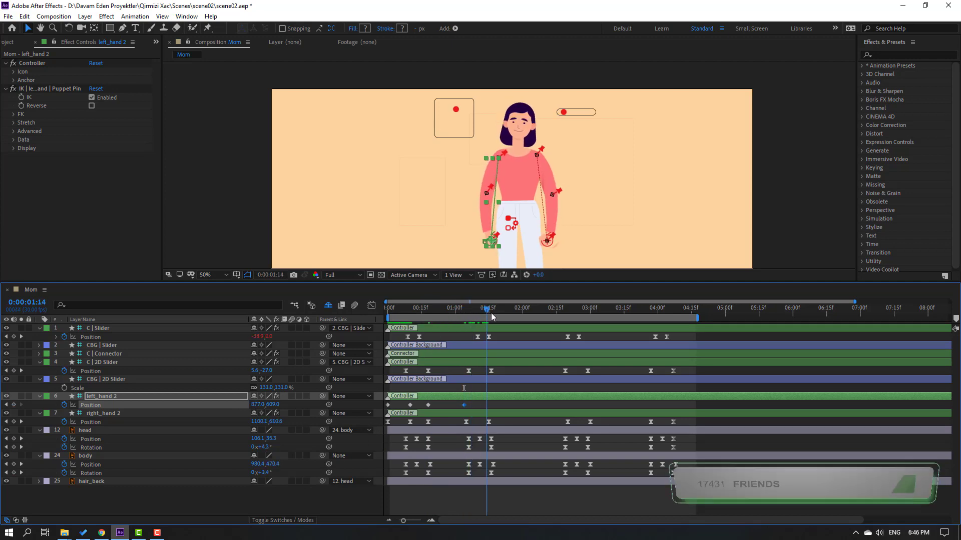
left_click_drag(273, 405, 267, 404)
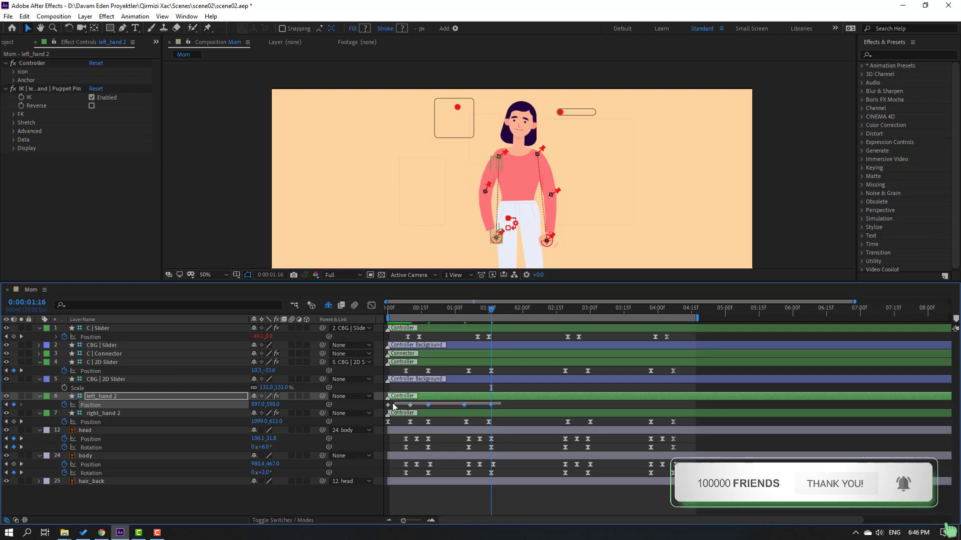
Apply Easy Ease to the left_hand 2 controller's five Position keyframes and play the animation.
right_click(389, 404)
mouse_move(460, 397)
left_click(532, 430)
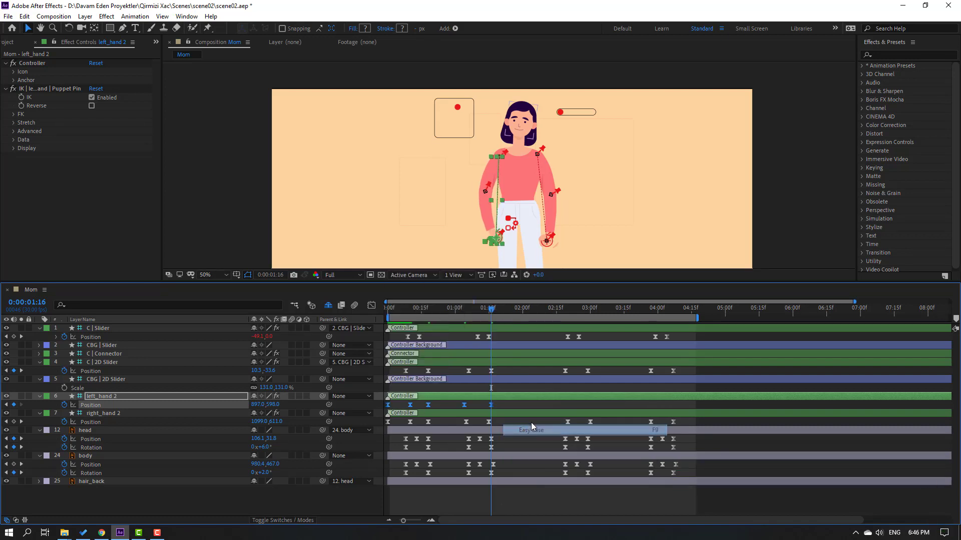
key("space")
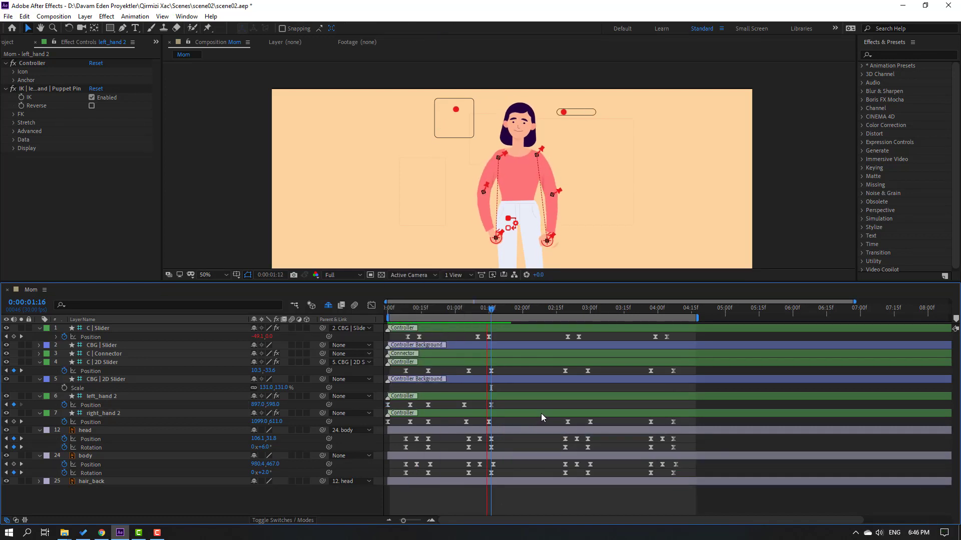
Set the left_hand 2 Position to 880.0, 598.0 at 0:00:02:12 and its X value to 919.0 at 0:00:03:03.
left_click_drag(503, 311, 550, 310)
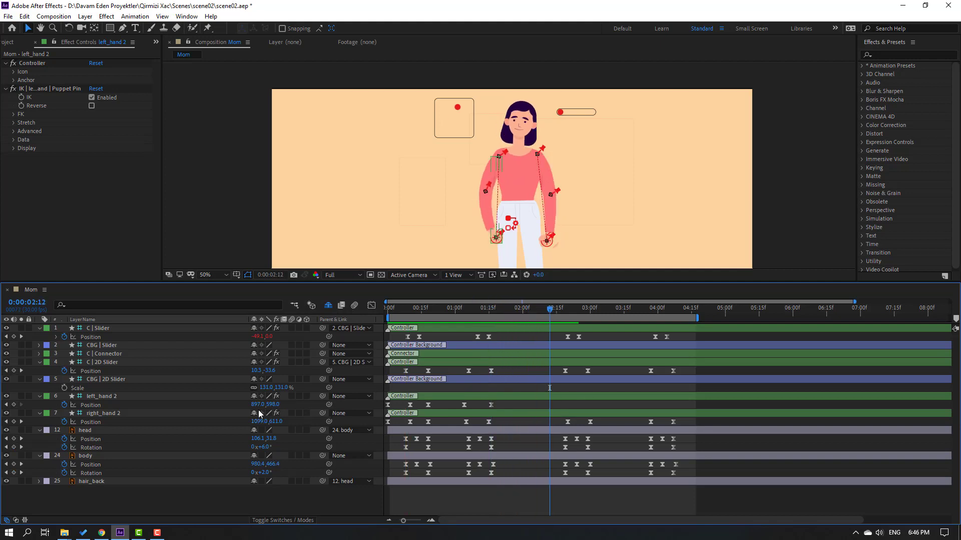
left_click_drag(257, 405, 251, 404)
left_click_drag(563, 308, 596, 309)
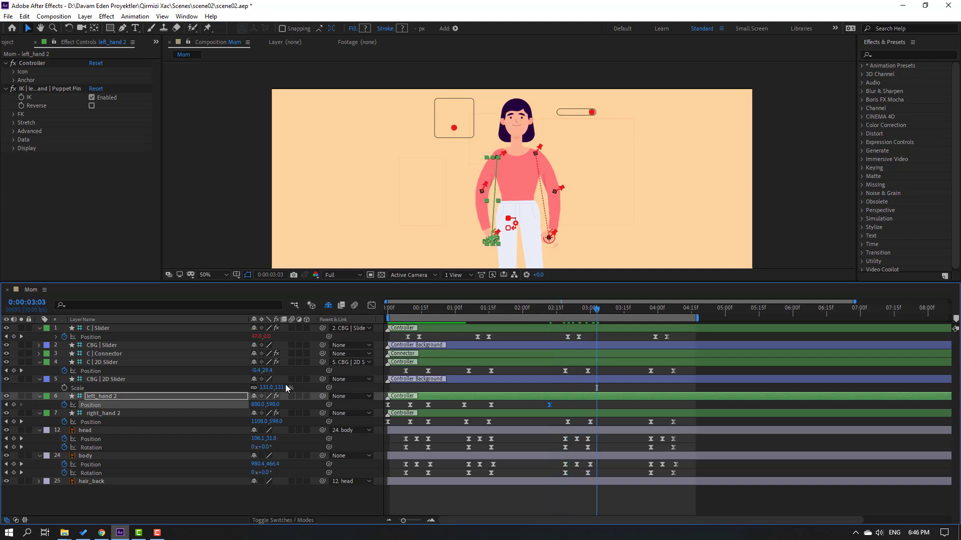
left_click_drag(267, 405, 273, 404)
Add a left_hand 2 Position keyframe at 0:00:03:19, set it to 921.0, 592.0 at 0:00:04:04, and play the animation.
left_click_drag(541, 311, 625, 309)
key("Page_Down")
key("Page_Down")
key("Page_Down")
key("Page_Down")
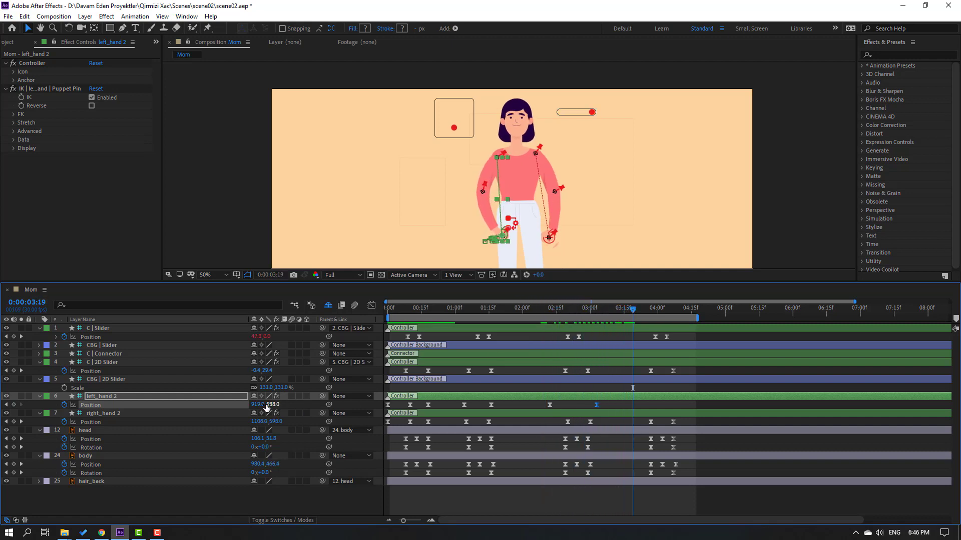
left_click_drag(258, 405, 280, 405)
left_click_drag(641, 309, 669, 310)
left_click_drag(260, 405, 273, 404)
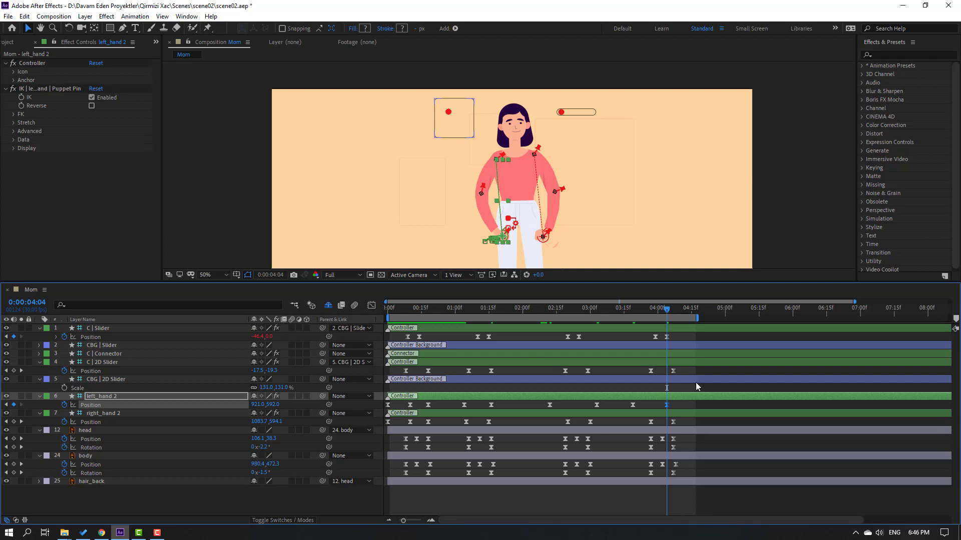
left_click(722, 380)
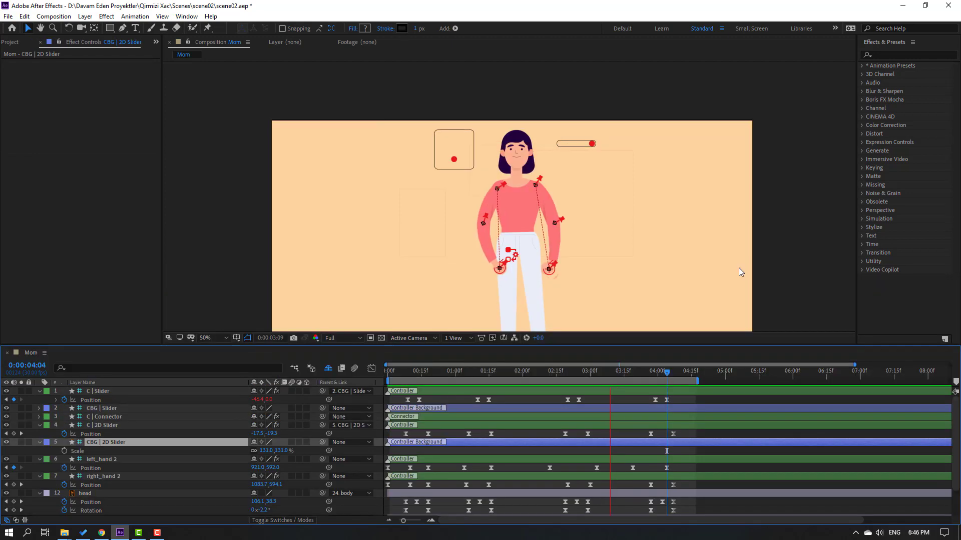